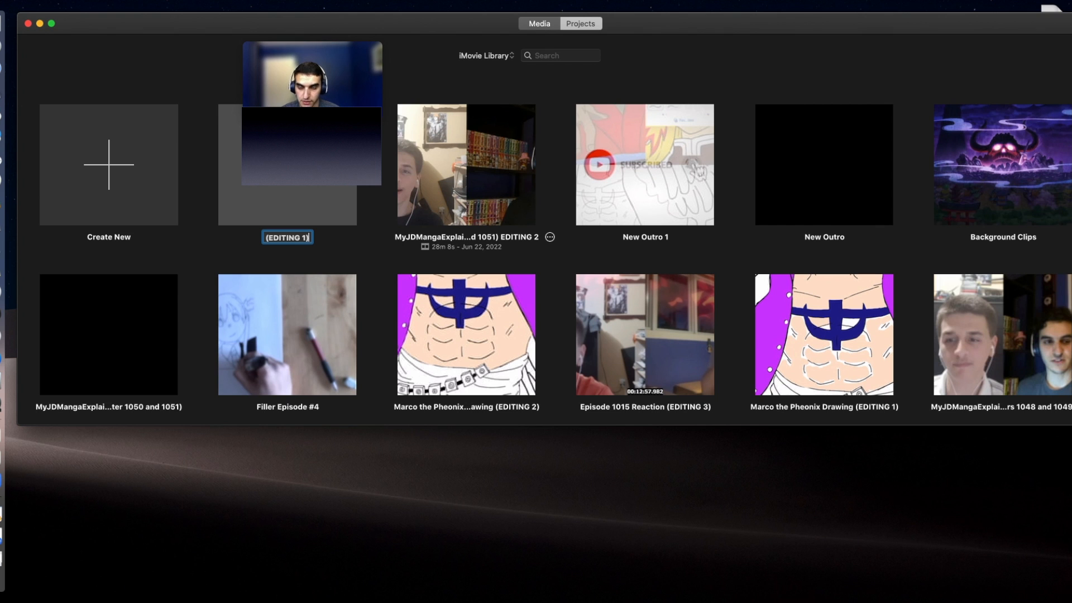
Step: Open the project "Reaction and Thoughts on the New Final One Piece Saga (EDITING 1)" and show the clips of the Reaction to Final Saga event
{"action": "left_click", "coordinate": [314, 182]}
{"action": "double_click", "coordinate": [313, 182]}
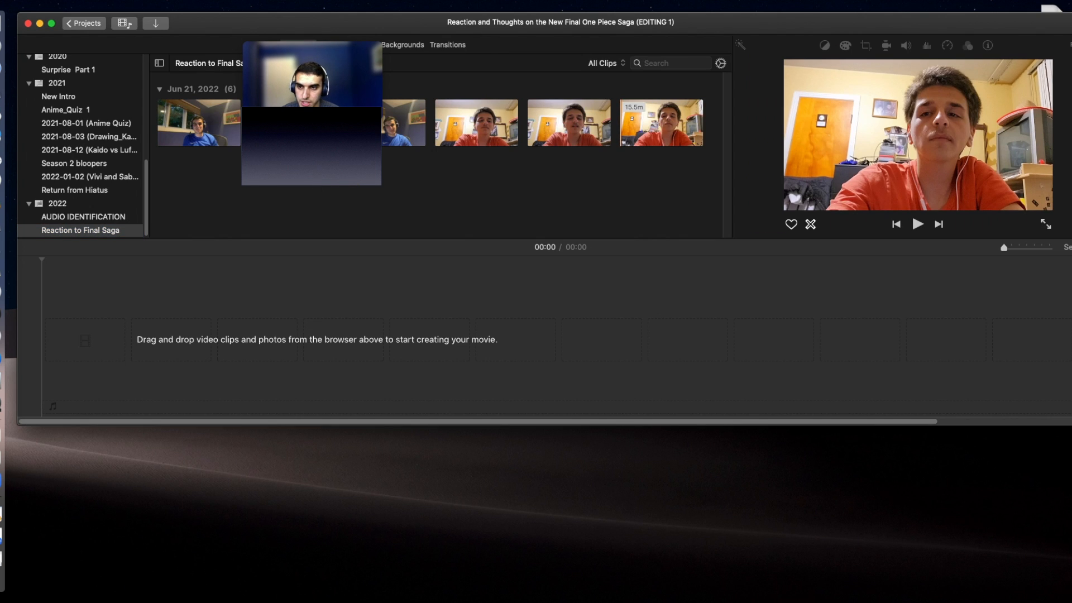
{"action": "left_click", "coordinate": [71, 110]}
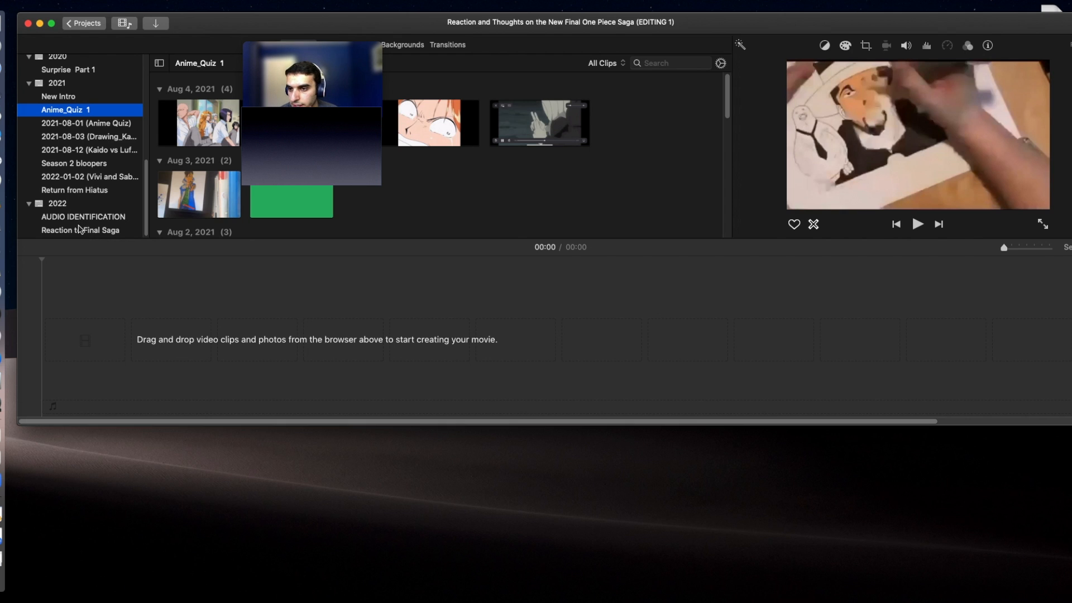
{"action": "left_click", "coordinate": [80, 229]}
{"action": "scroll", "coordinate": [58, 108], "scroll_direction": "up", "scroll_amount": 5}
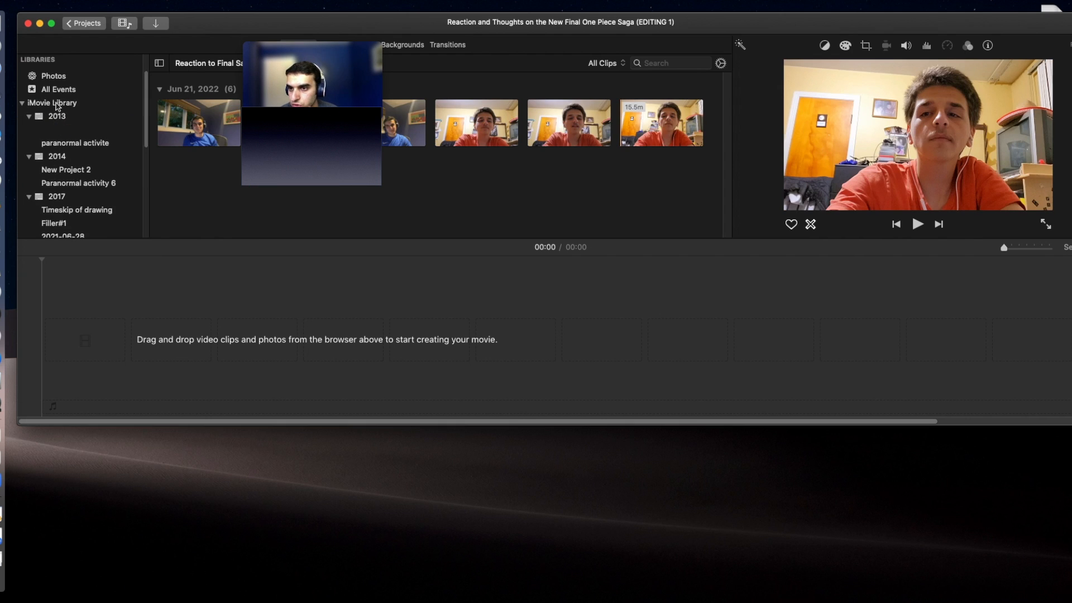
{"action": "left_click", "coordinate": [58, 109]}
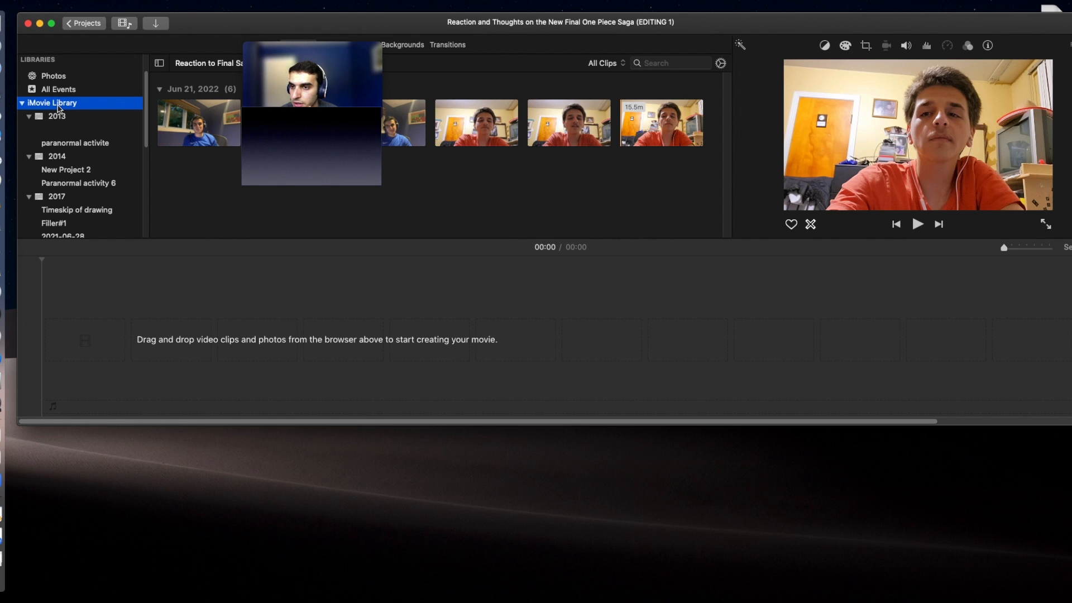
{"action": "right_click", "coordinate": [59, 109]}
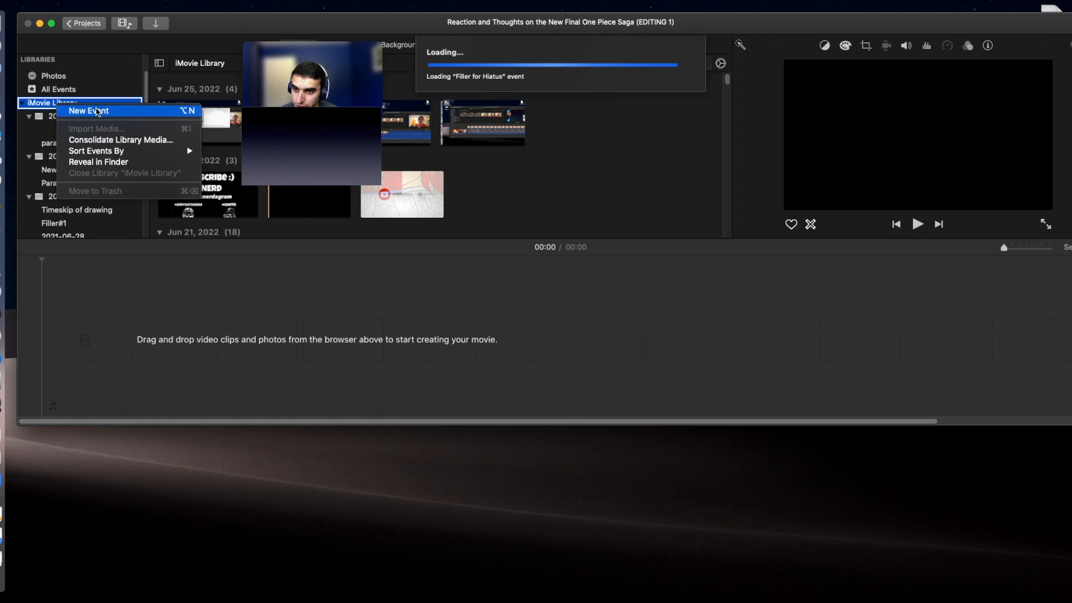
{"action": "left_click", "coordinate": [141, 93]}
{"action": "left_click_drag", "start_coordinate": [146, 97], "coordinate": [108, 190]}
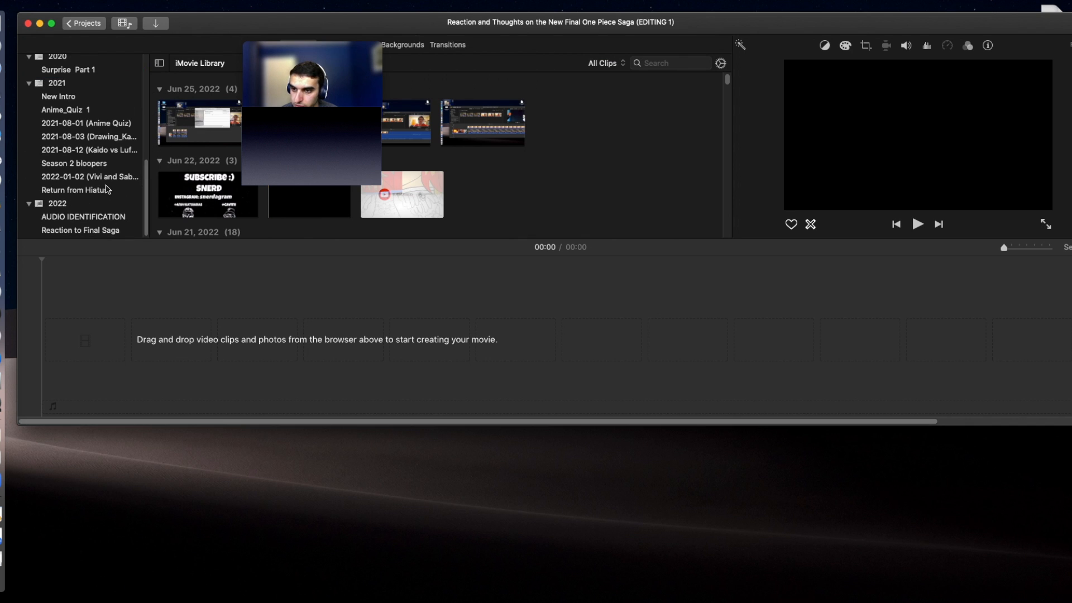
Step: Return to the Reaction to Final Saga event and select its first clip
{"action": "left_click", "coordinate": [100, 231]}
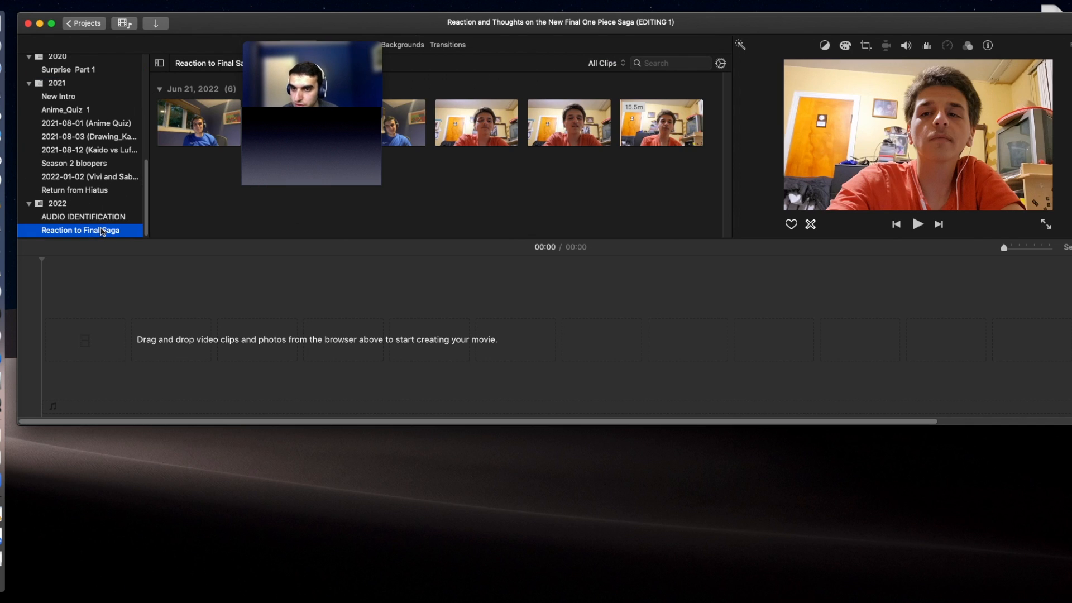
{"action": "left_click", "coordinate": [206, 138]}
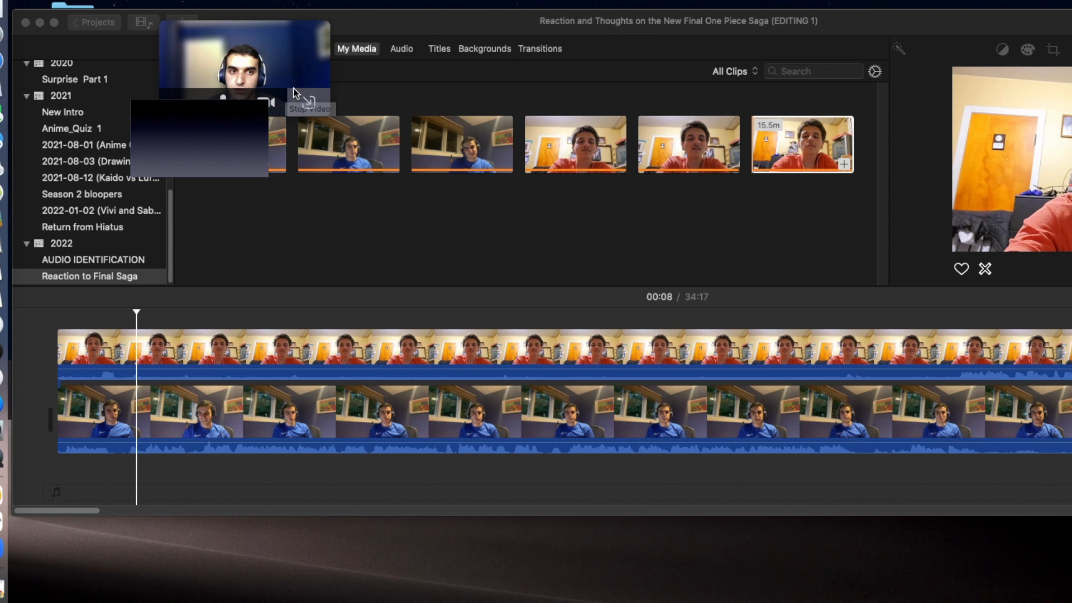
Step: Switch to the Zoom meeting and share Desktop 1 with sound and video clip optimization
{"action": "left_click", "coordinate": [307, 102]}
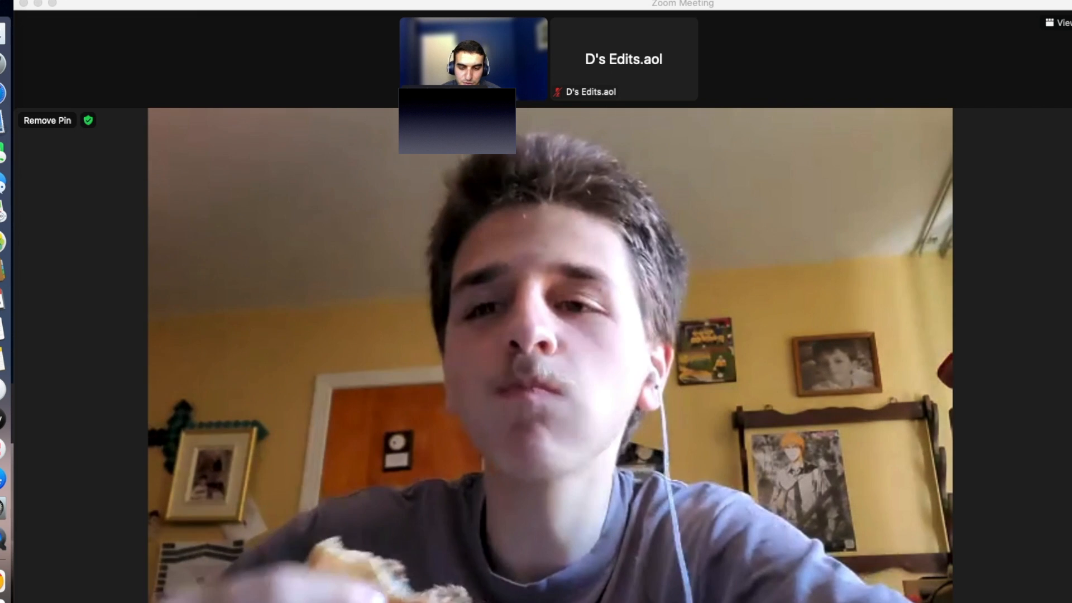
{"action": "left_click", "coordinate": [485, 602]}
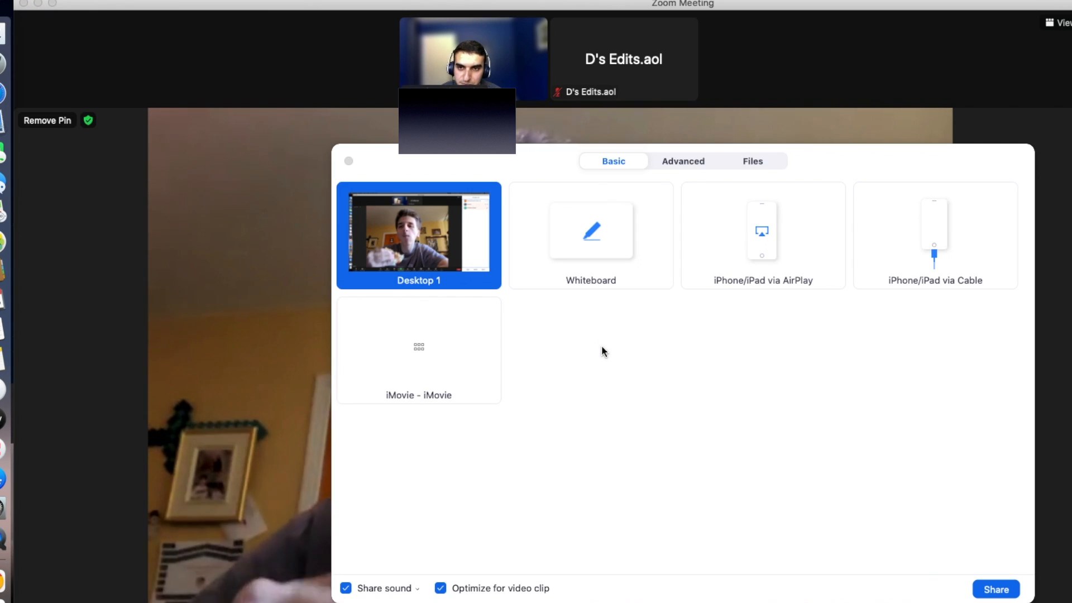
{"action": "left_click", "coordinate": [996, 589]}
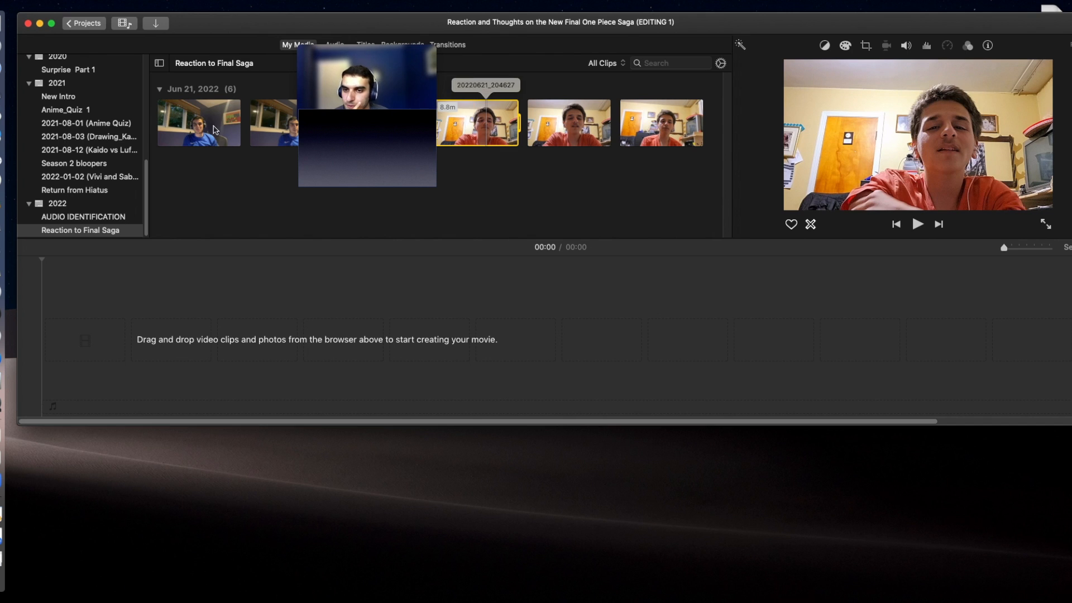
Step: Place clip IMG_9234 at the start of the empty iMovie timeline and stack clip 20220621_204627 directly above it
{"action": "left_click", "coordinate": [213, 124]}
{"action": "left_click", "coordinate": [468, 123]}
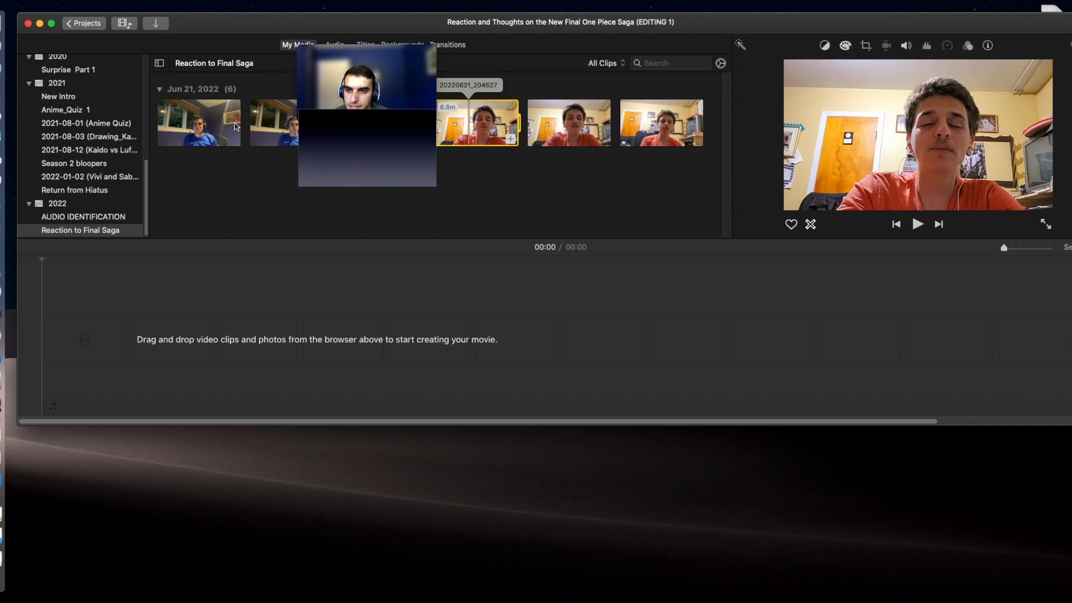
{"action": "left_click", "coordinate": [274, 124]}
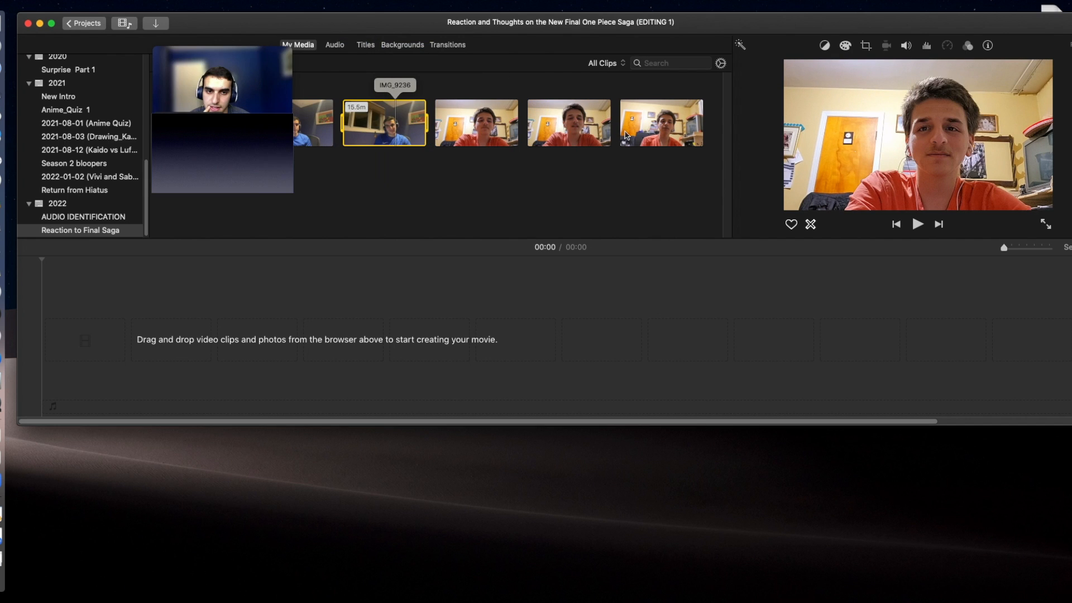
{"action": "left_click", "coordinate": [642, 125]}
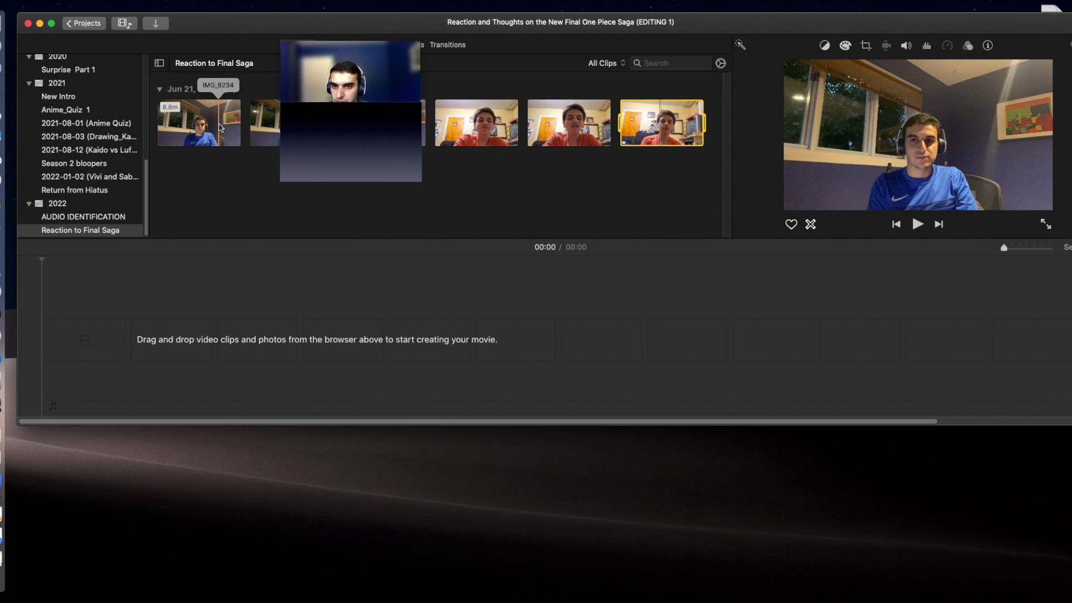
{"action": "left_click_drag", "start_coordinate": [219, 127], "coordinate": [120, 340]}
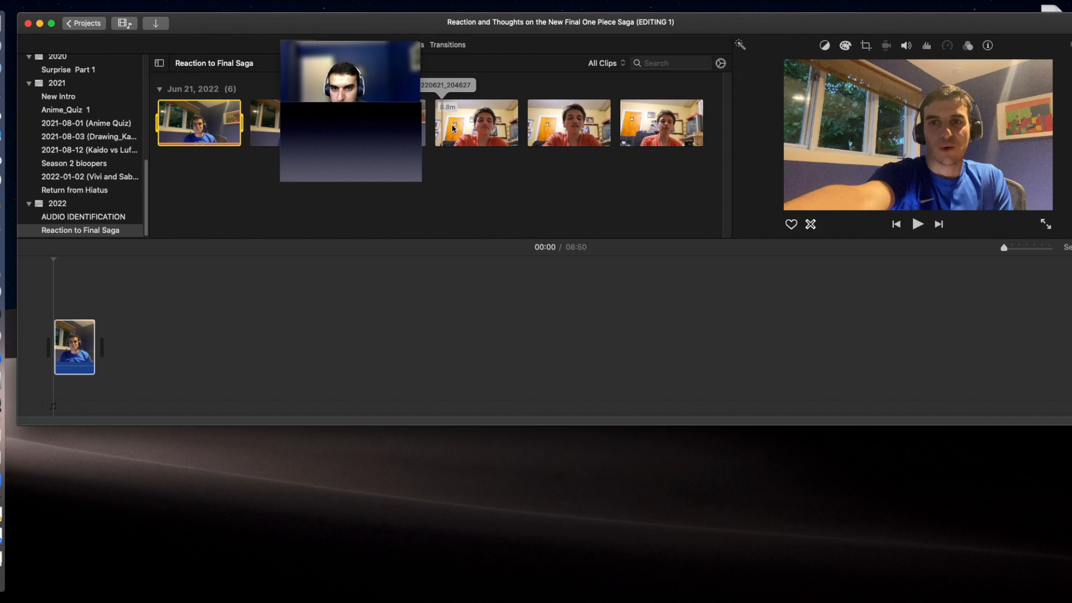
{"action": "left_click_drag", "start_coordinate": [453, 128], "coordinate": [53, 291]}
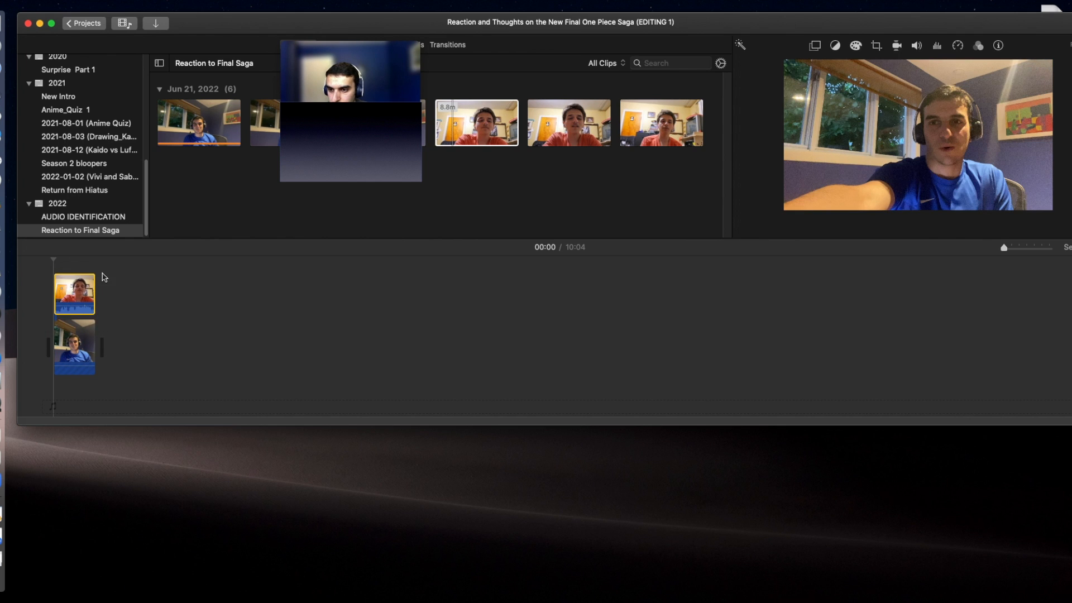
Step: Add the 9.8-minute blue-shirt clip after the first one and stack the 9.8-minute red-shirt clip above it
{"action": "left_click", "coordinate": [272, 130]}
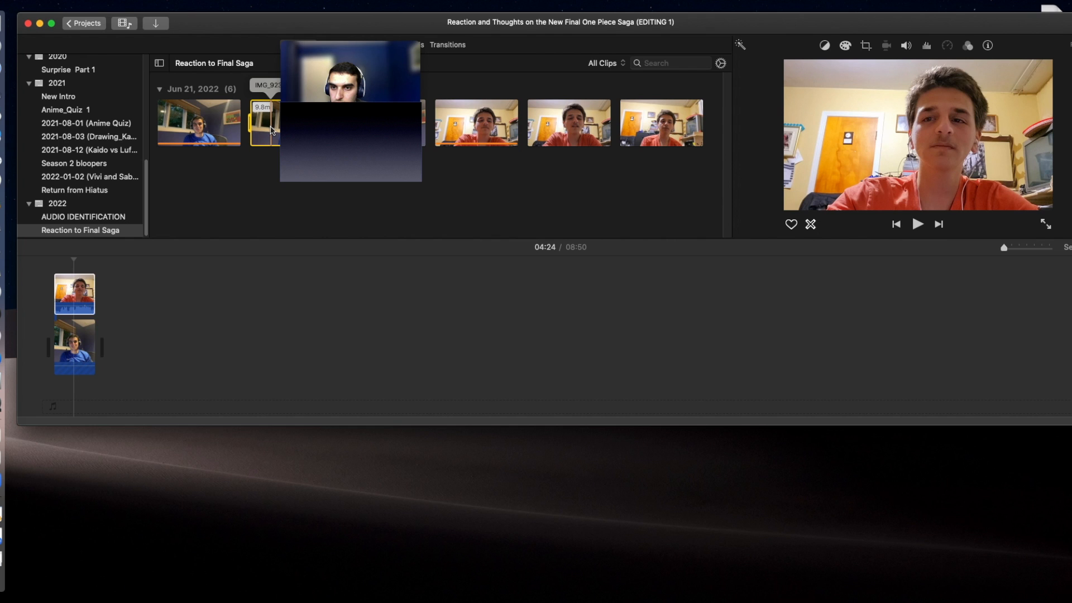
{"action": "left_click_drag", "start_coordinate": [272, 130], "coordinate": [157, 349]}
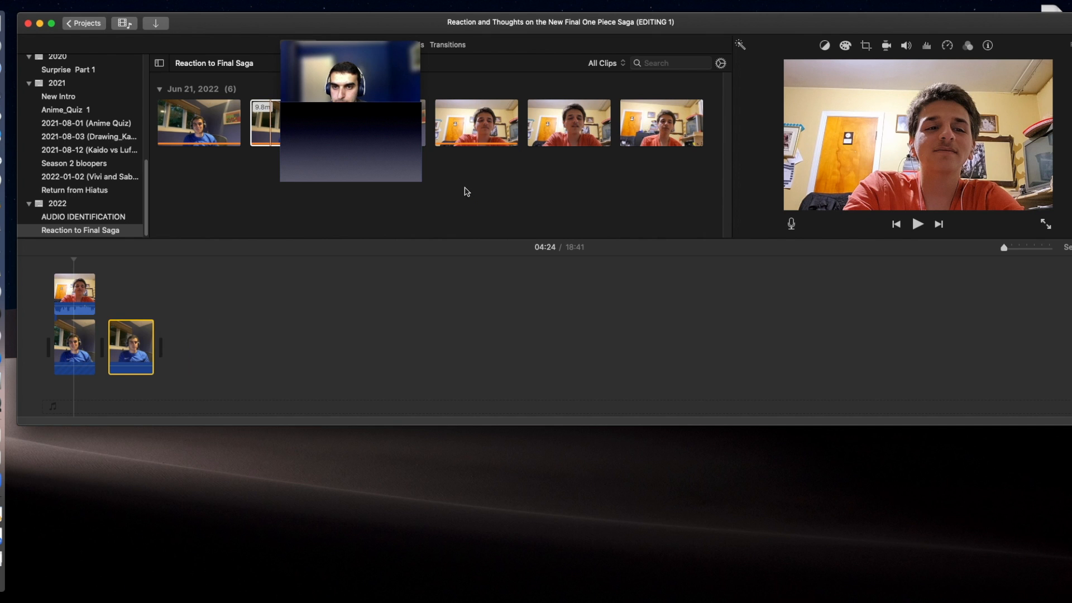
{"action": "left_click_drag", "start_coordinate": [424, 23], "coordinate": [496, 34]}
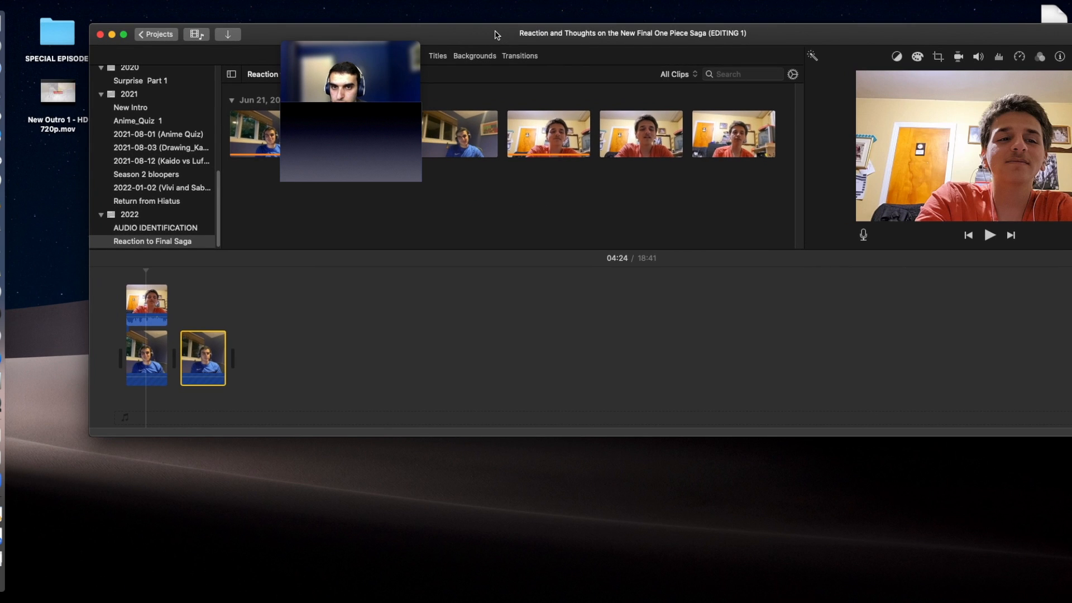
{"action": "left_click_drag", "start_coordinate": [621, 135], "coordinate": [167, 304]}
{"action": "left_click", "coordinate": [152, 304]}
{"action": "left_click", "coordinate": [604, 126]}
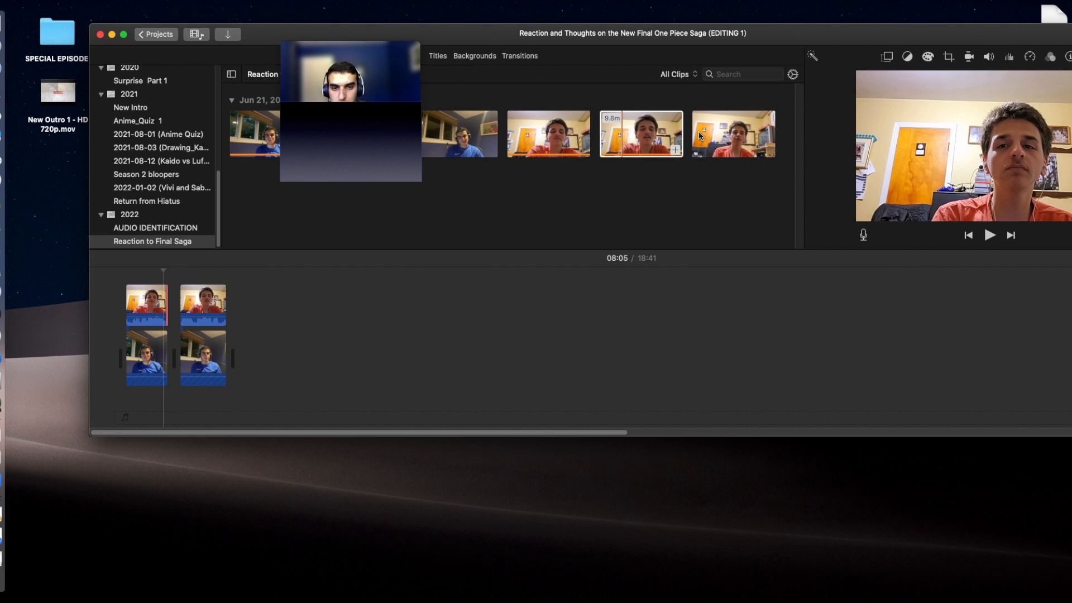
Step: Append clip IMG_9236 to the end of the timeline and stack the 15.5-minute red-shirt clip above it
{"action": "left_click", "coordinate": [454, 140]}
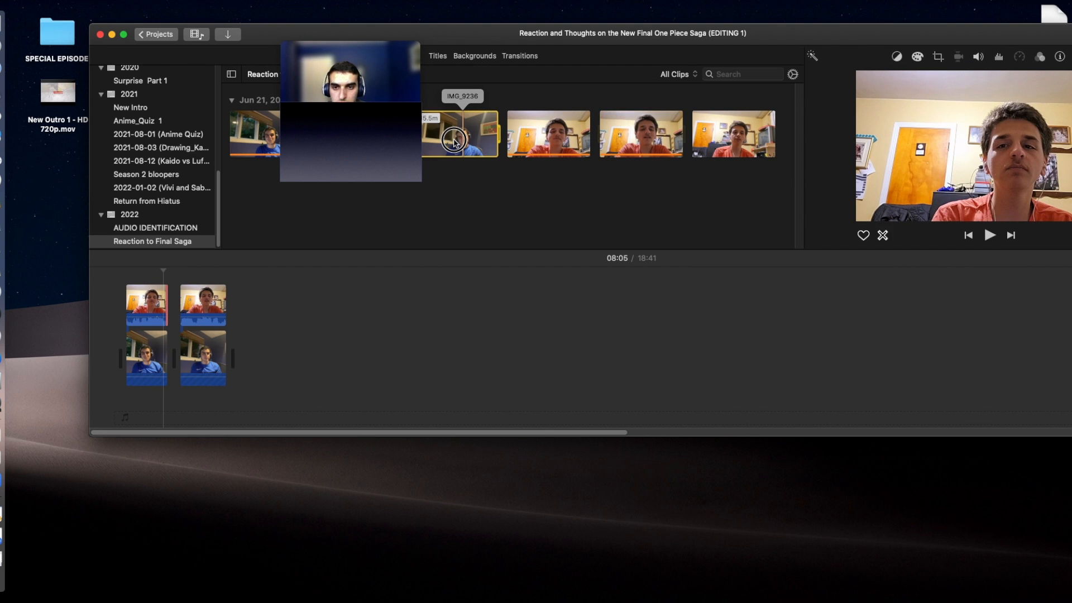
{"action": "left_click_drag", "start_coordinate": [453, 140], "coordinate": [326, 365]}
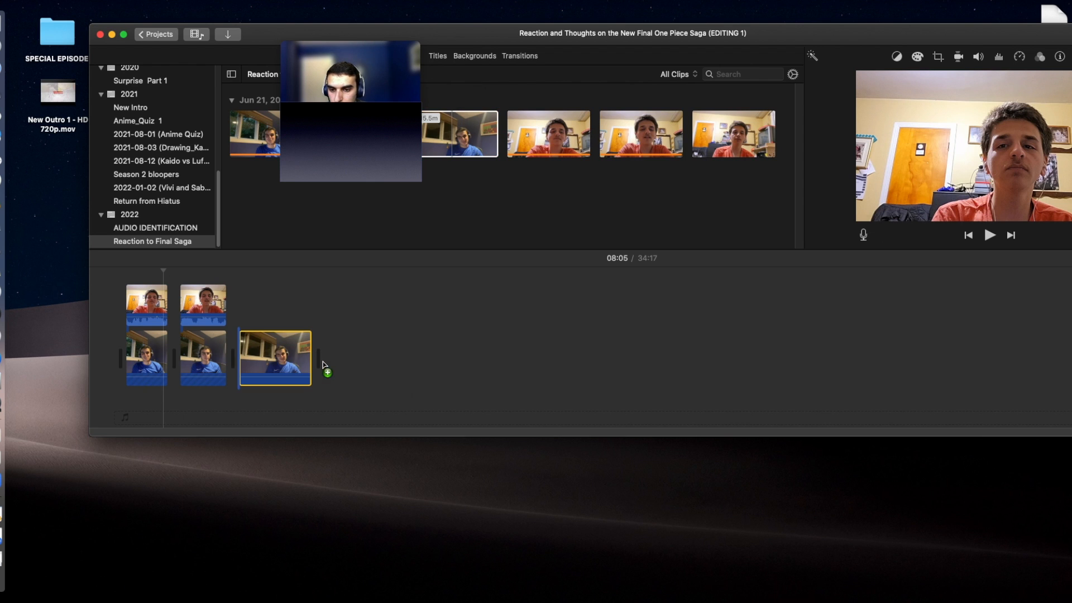
{"action": "left_click_drag", "start_coordinate": [718, 136], "coordinate": [230, 287]}
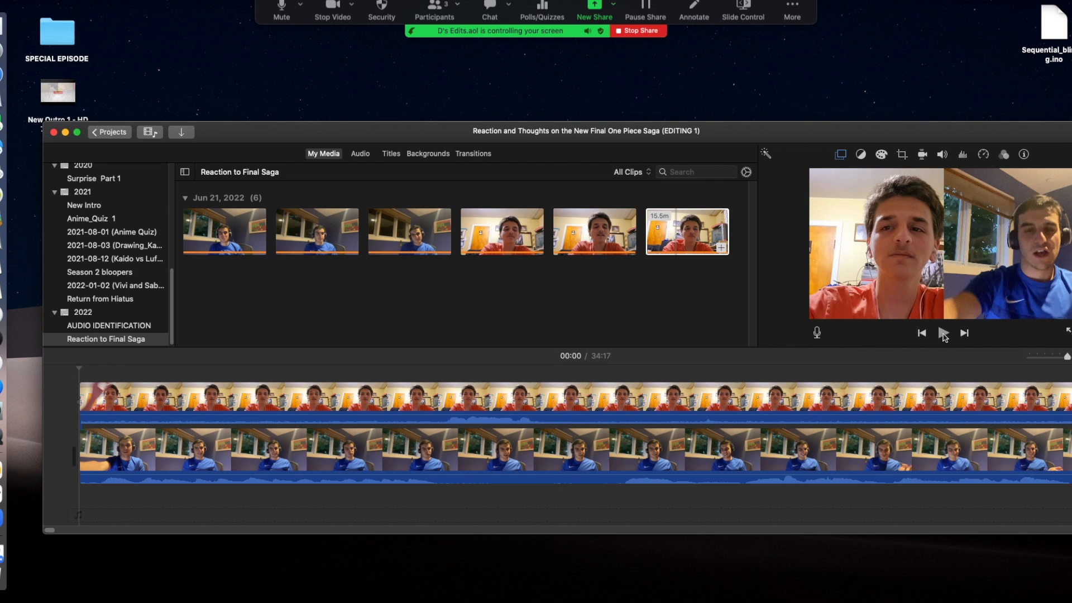
Step: Play the movie's opening, pause at about 00:08 and split the lower blue-shirt clip there
{"action": "left_click", "coordinate": [943, 334]}
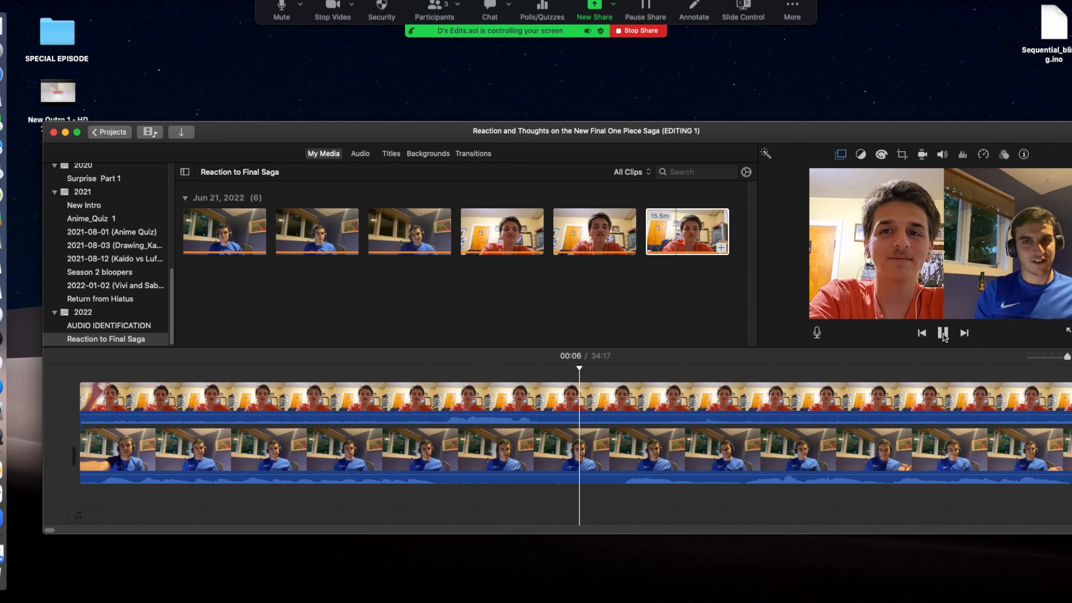
{"action": "left_click", "coordinate": [943, 333]}
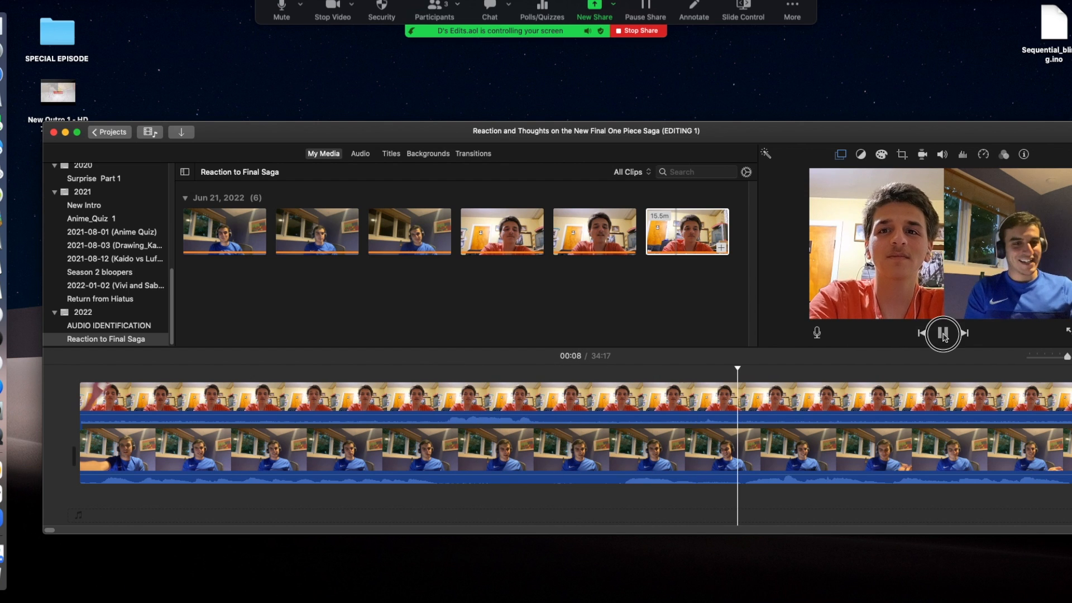
{"action": "right_click", "coordinate": [744, 401]}
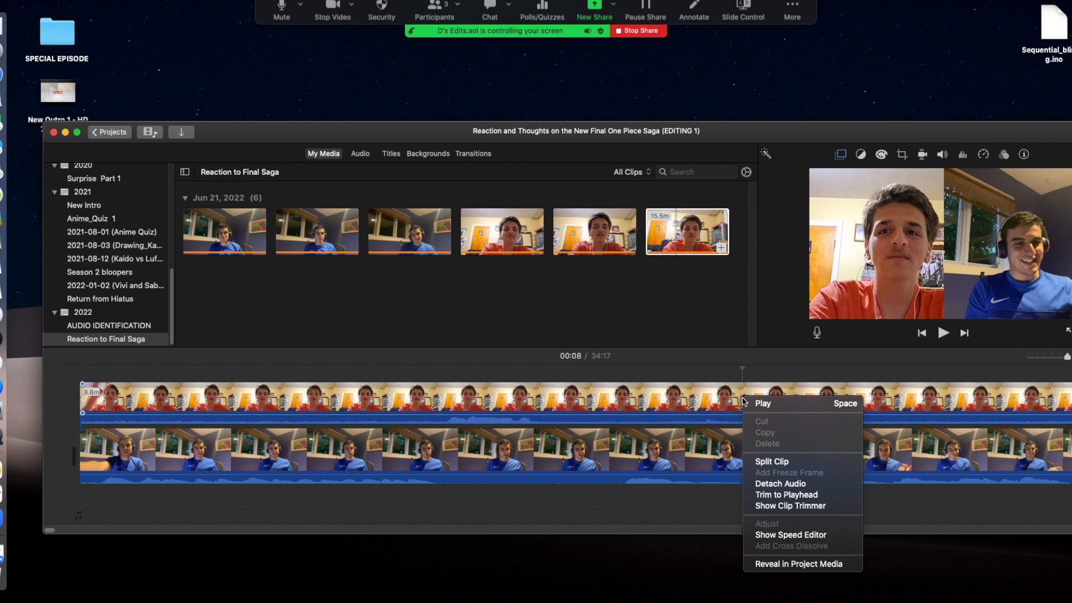
{"action": "left_click", "coordinate": [761, 462]}
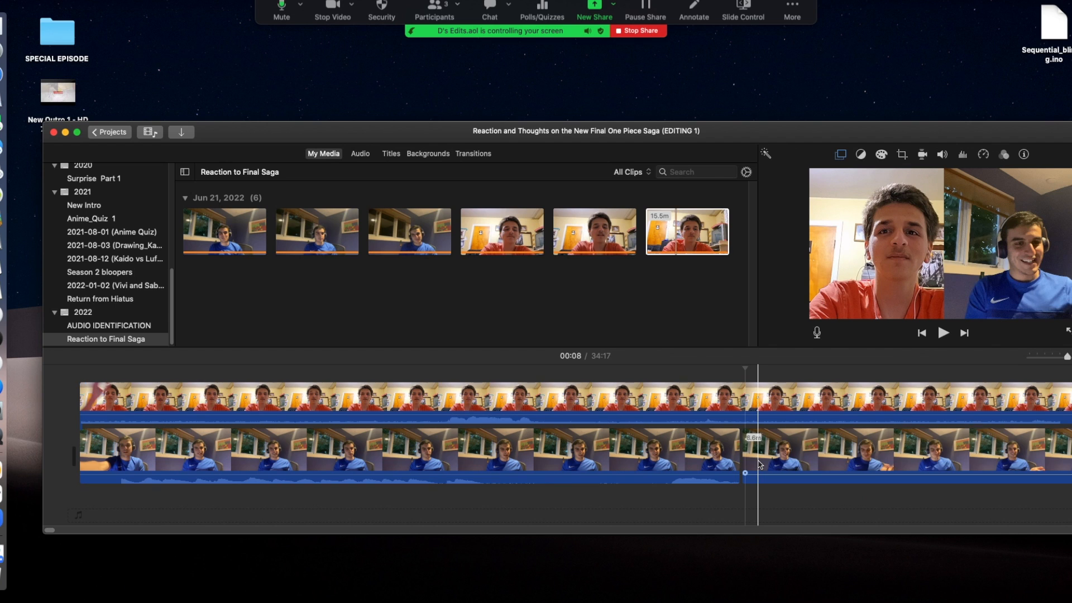
Step: Split the upper red-shirt clip at about 00:08, in line with the cut in the lower clip
{"action": "right_click", "coordinate": [742, 406]}
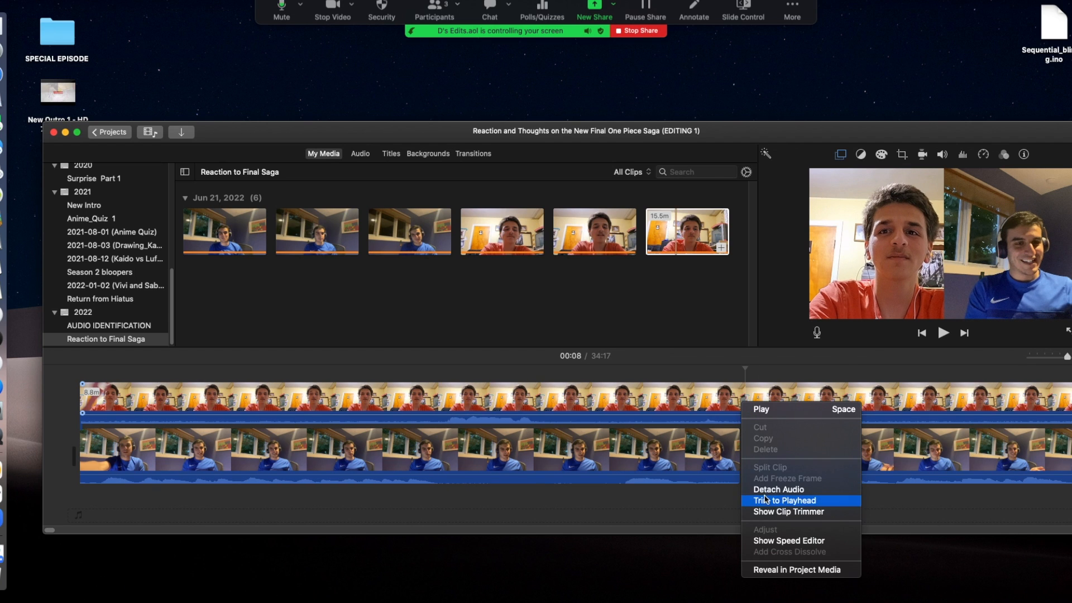
{"action": "left_click", "coordinate": [736, 406]}
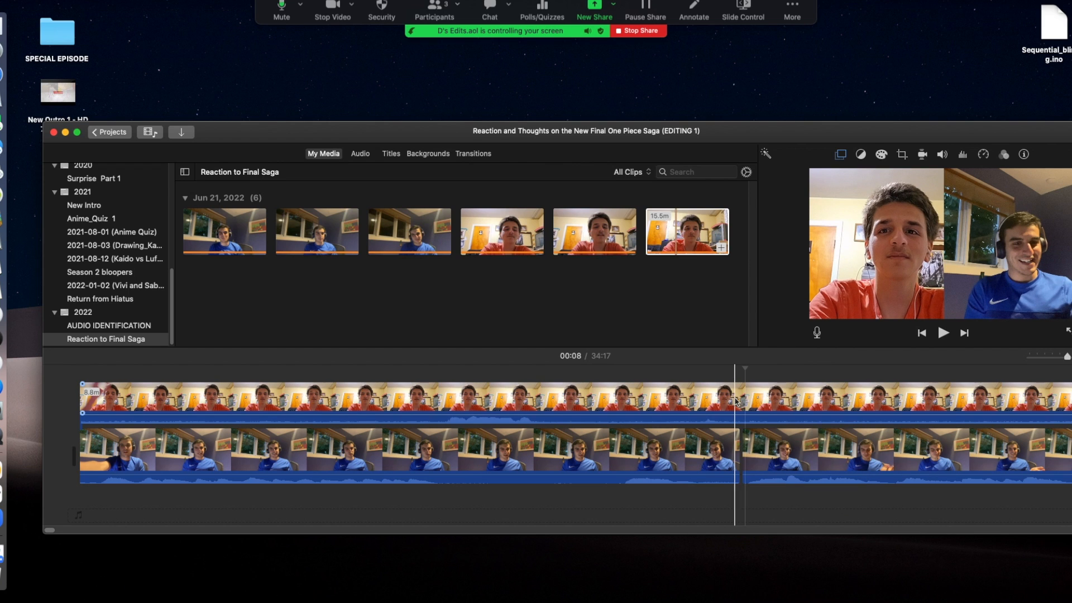
{"action": "left_click", "coordinate": [742, 401]}
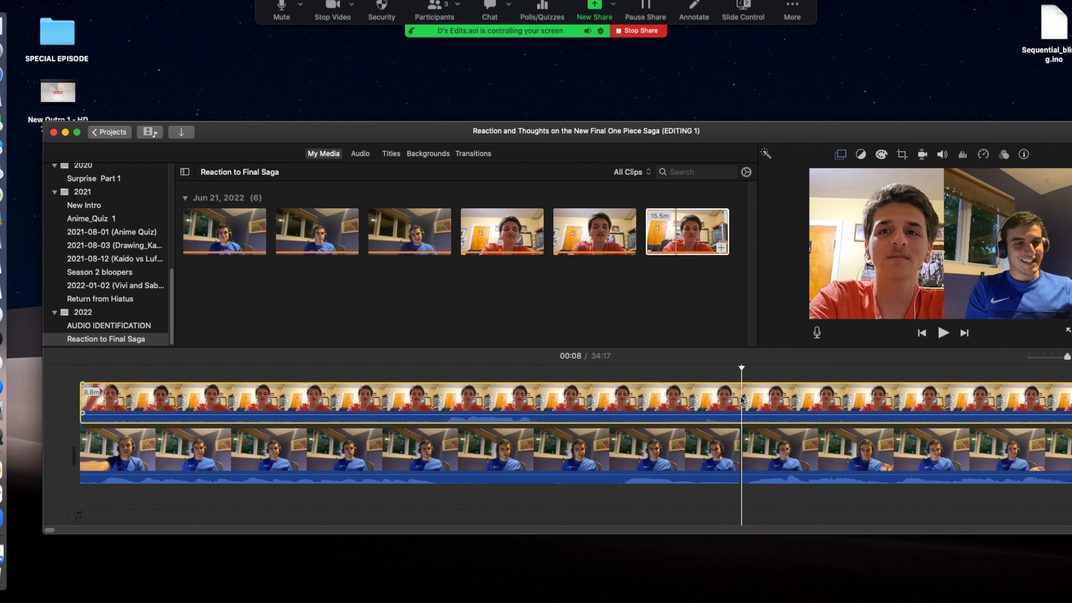
{"action": "right_click", "coordinate": [743, 401]}
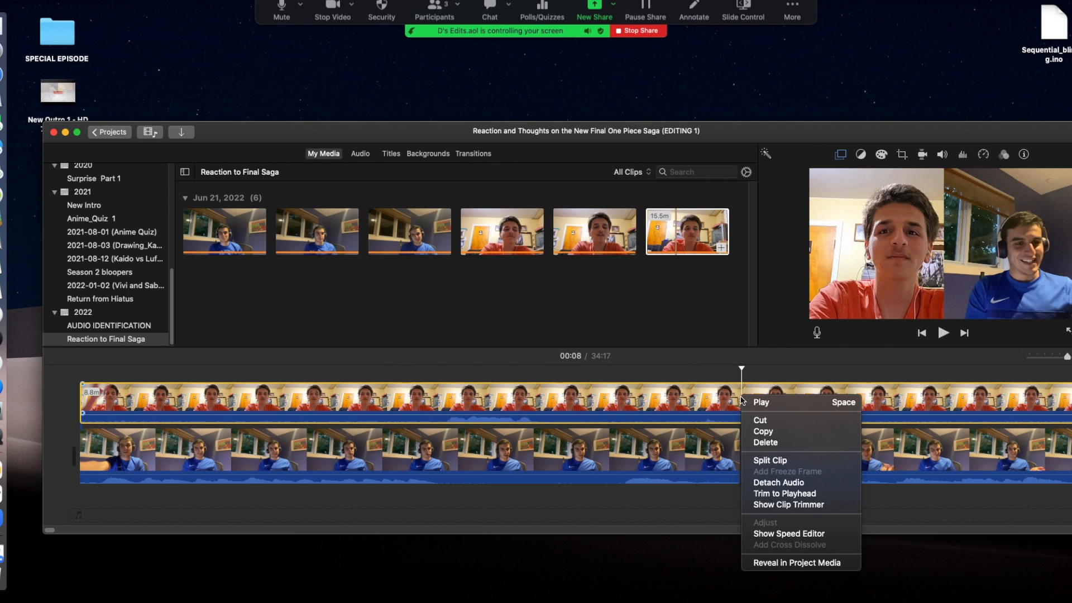
{"action": "left_click", "coordinate": [768, 461]}
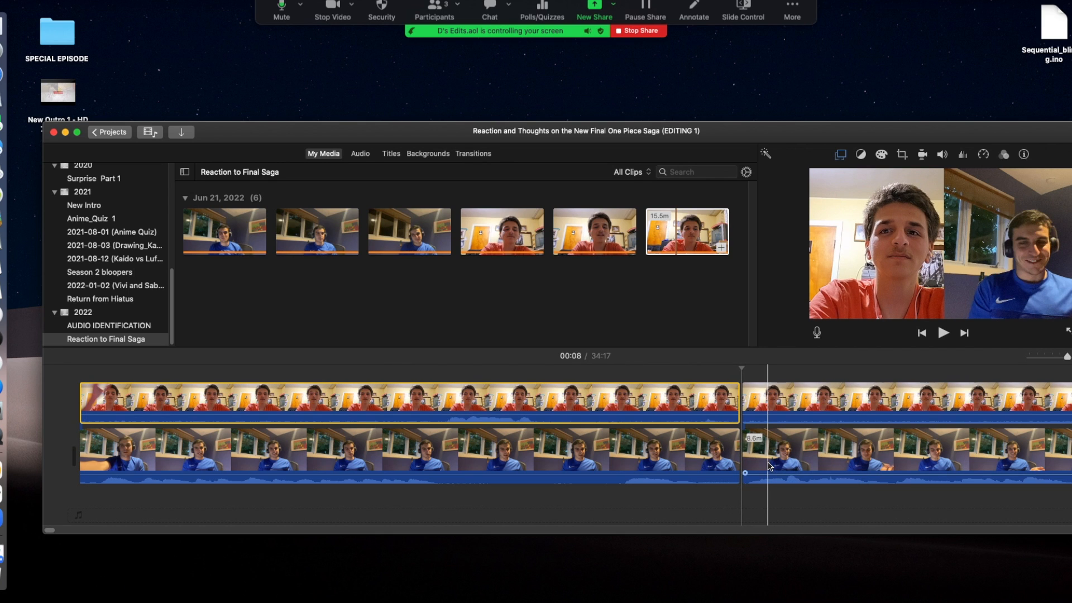
Step: Delete the opening segments of both the upper and lower clips before the 00:08 cut
{"action": "left_click", "coordinate": [655, 452]}
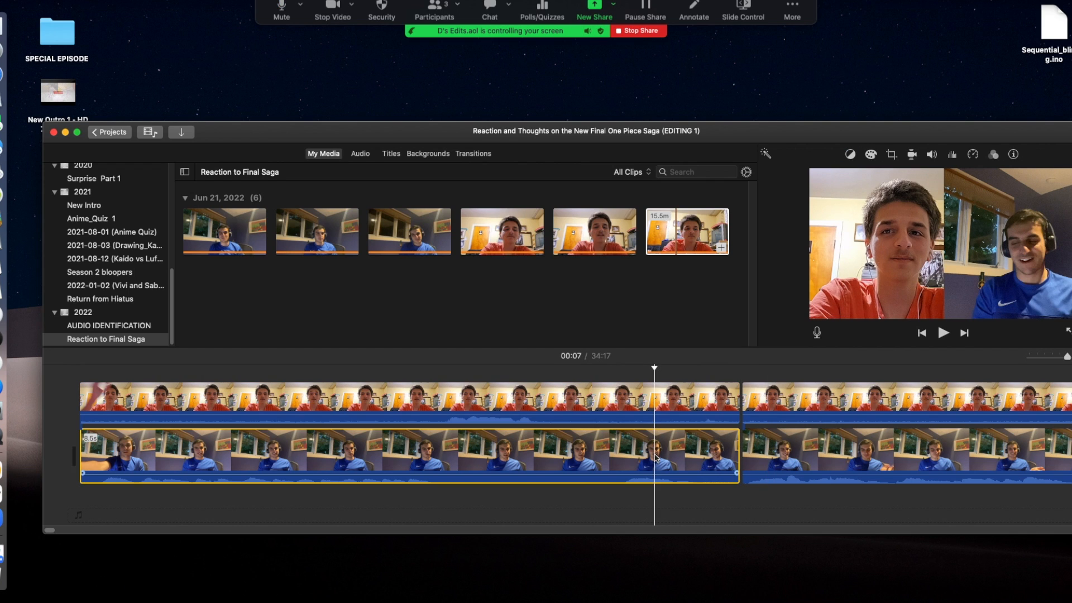
{"action": "left_click_drag", "start_coordinate": [638, 503], "coordinate": [609, 378]}
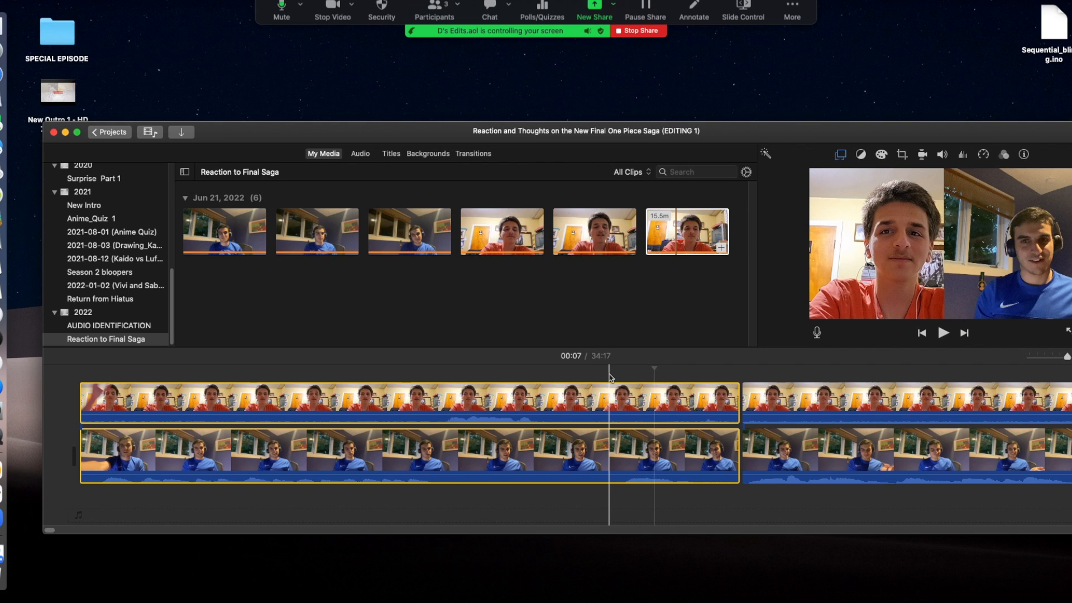
{"action": "key", "text": "Delete"}
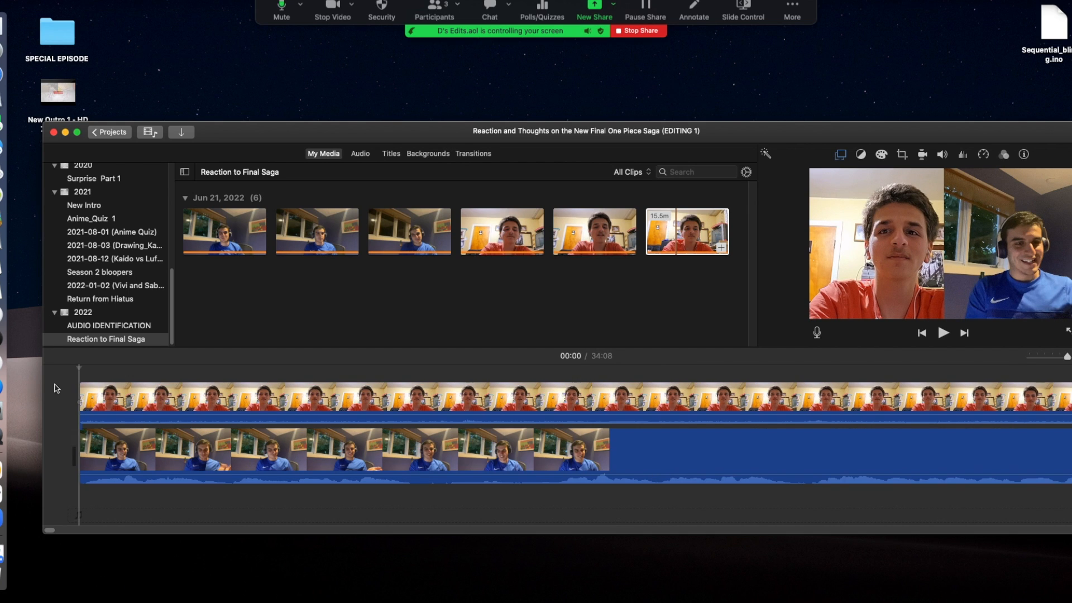
Step: Play the trimmed movie from its start to about 00:12, pausing along the way to review both speakers
{"action": "key", "text": "space"}
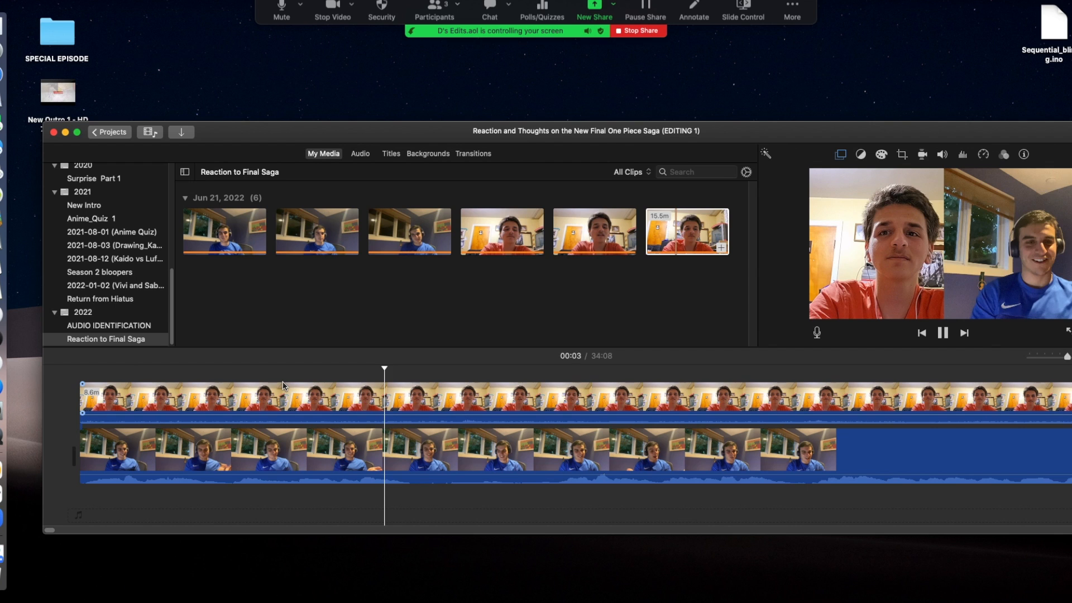
{"action": "key", "text": "space"}
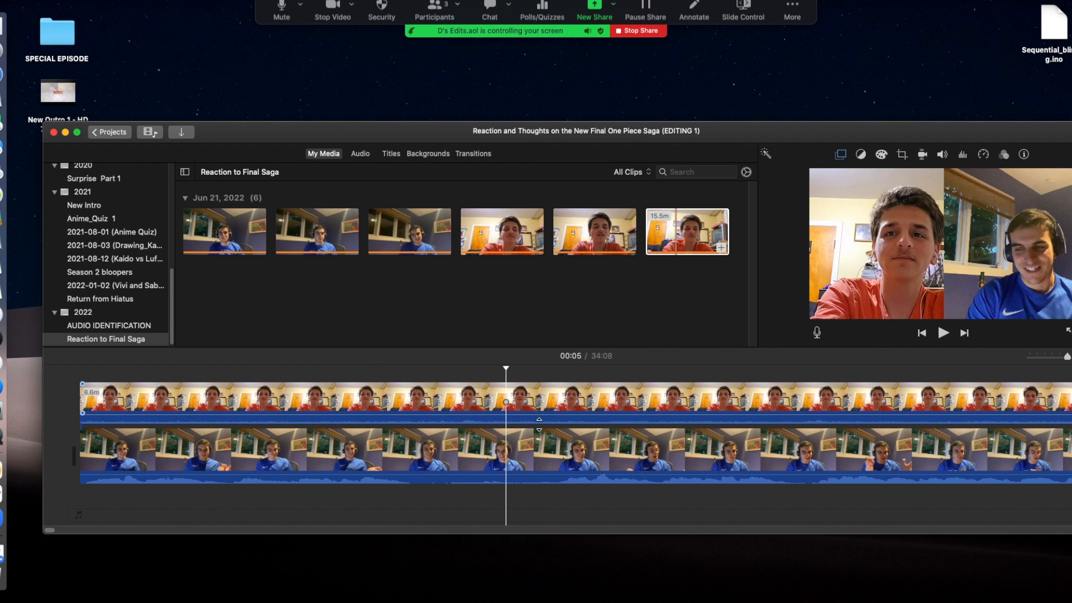
{"action": "key", "text": "space"}
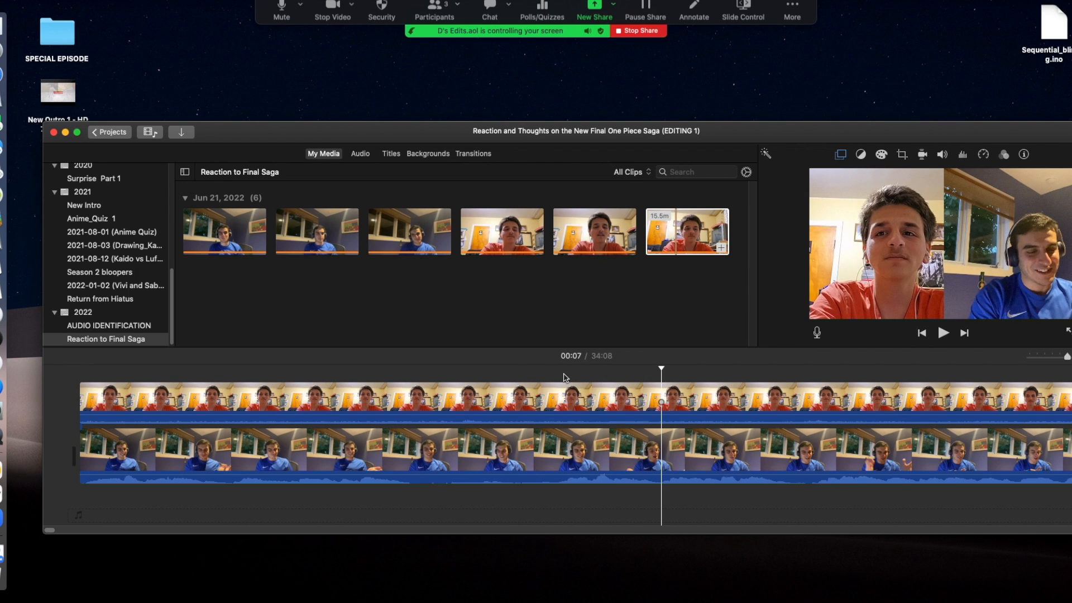
{"action": "key", "text": "space"}
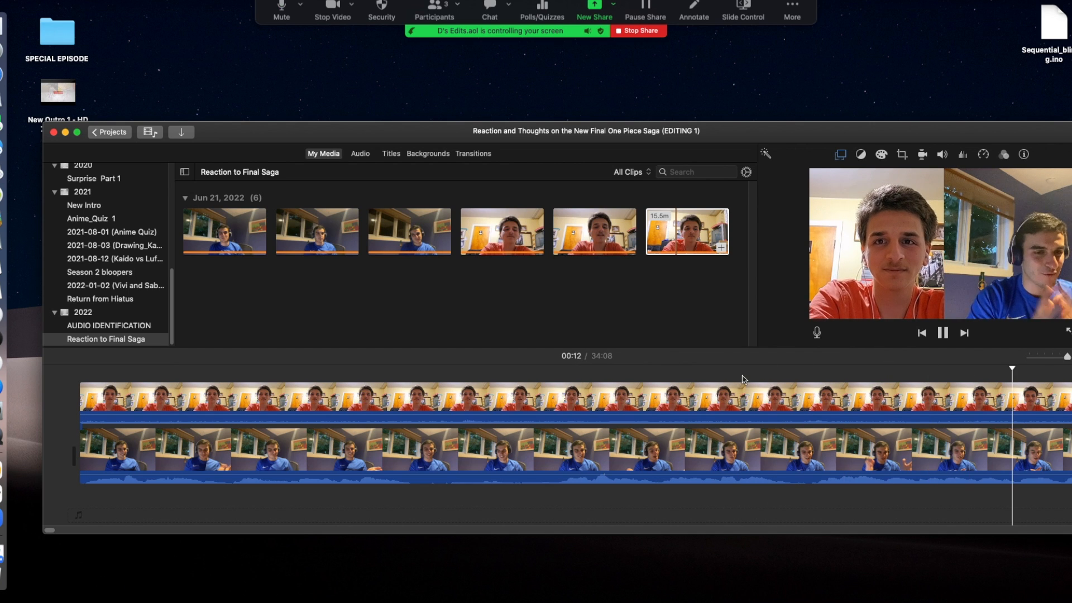
{"action": "key", "text": "space"}
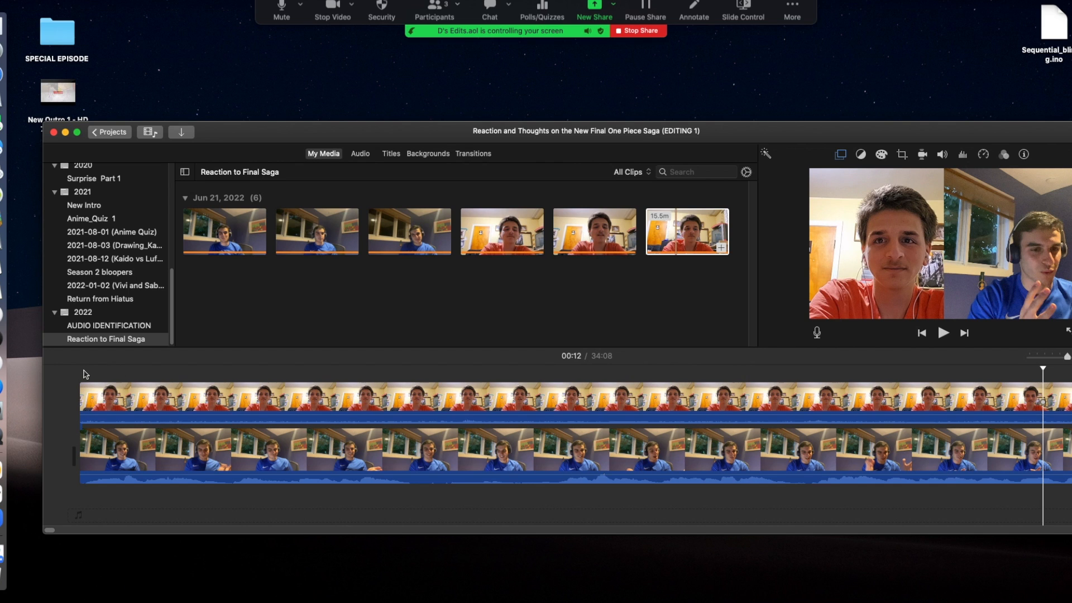
Step: Replay the movie from the beginning through about 00:24, following the playback along the stacked clips
{"action": "left_click", "coordinate": [62, 374]}
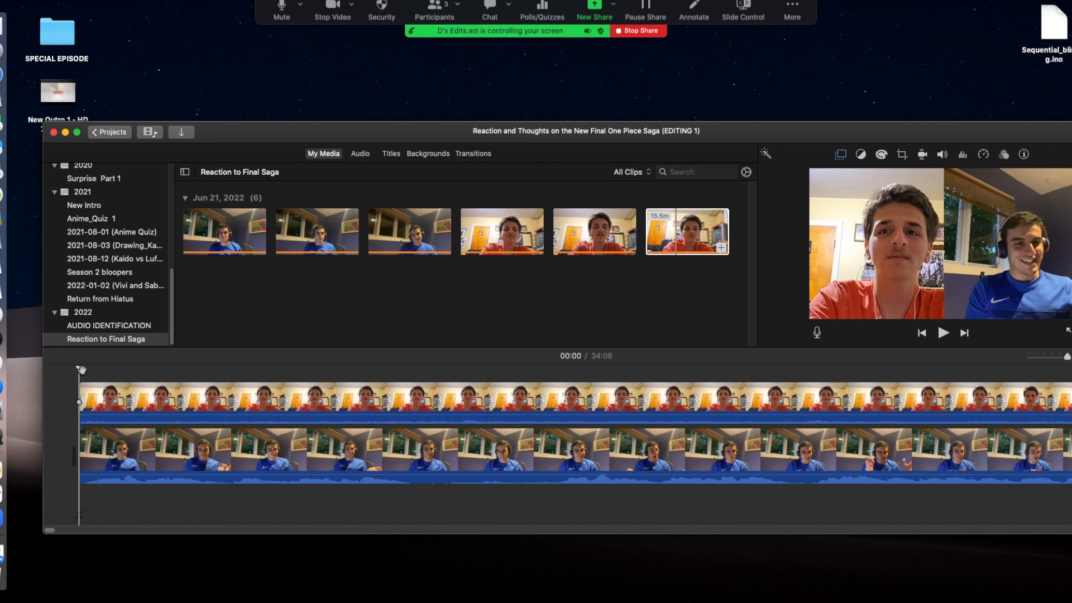
{"action": "key", "text": "space"}
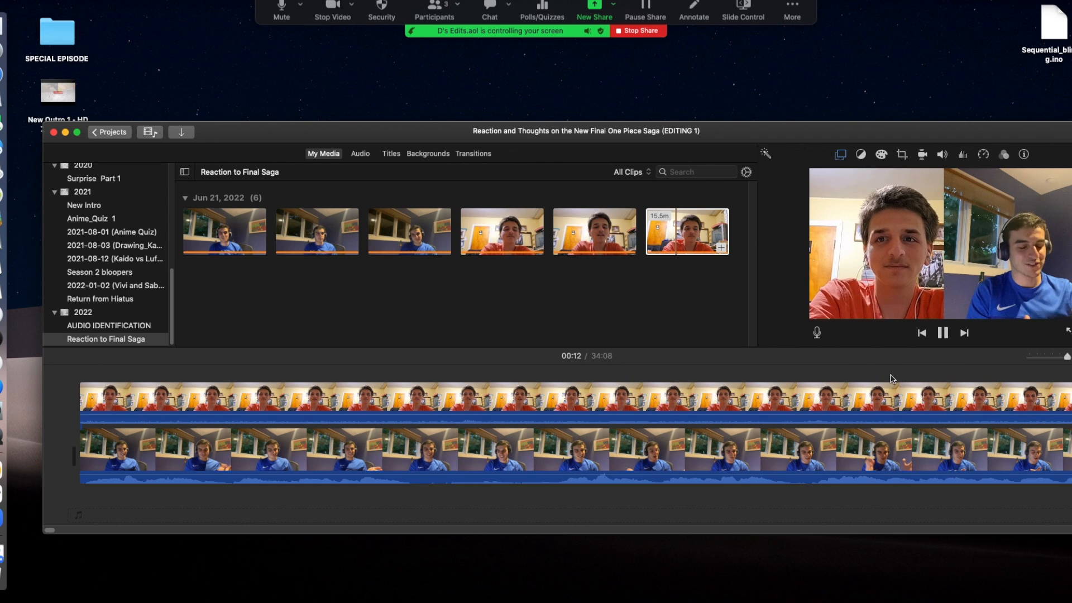
{"action": "left_click", "coordinate": [1031, 376]}
{"action": "mouse_move", "coordinate": [1031, 374]}
{"action": "left_mouse_down"}
{"action": "mouse_move", "coordinate": [1071, 380]}
{"action": "mouse_move", "coordinate": [1039, 375]}
{"action": "left_mouse_up"}
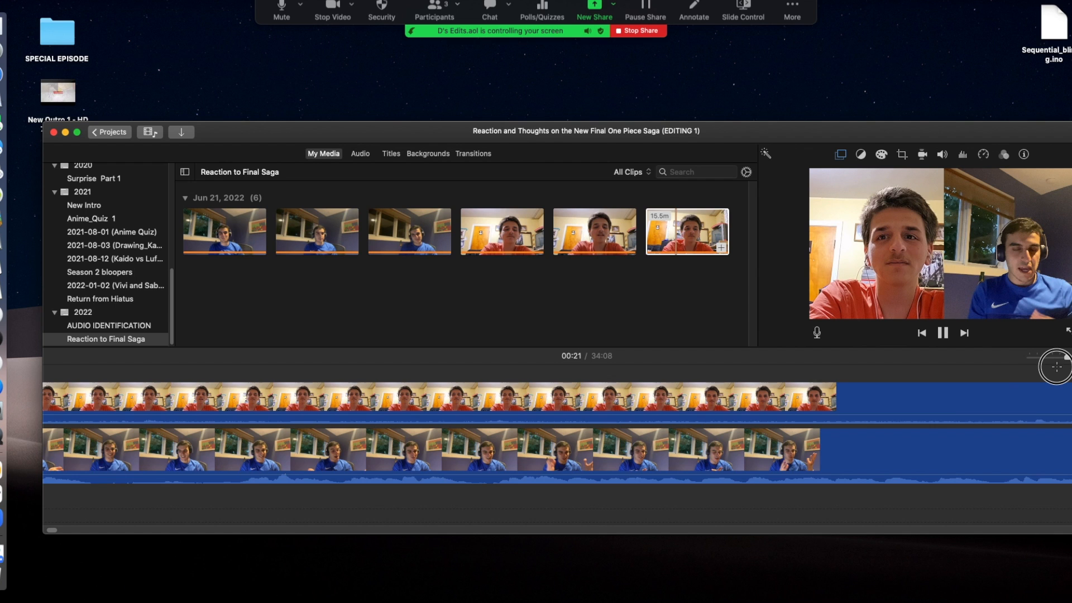
{"action": "scroll", "coordinate": [1057, 367], "scroll_direction": "right", "scroll_amount": 4}
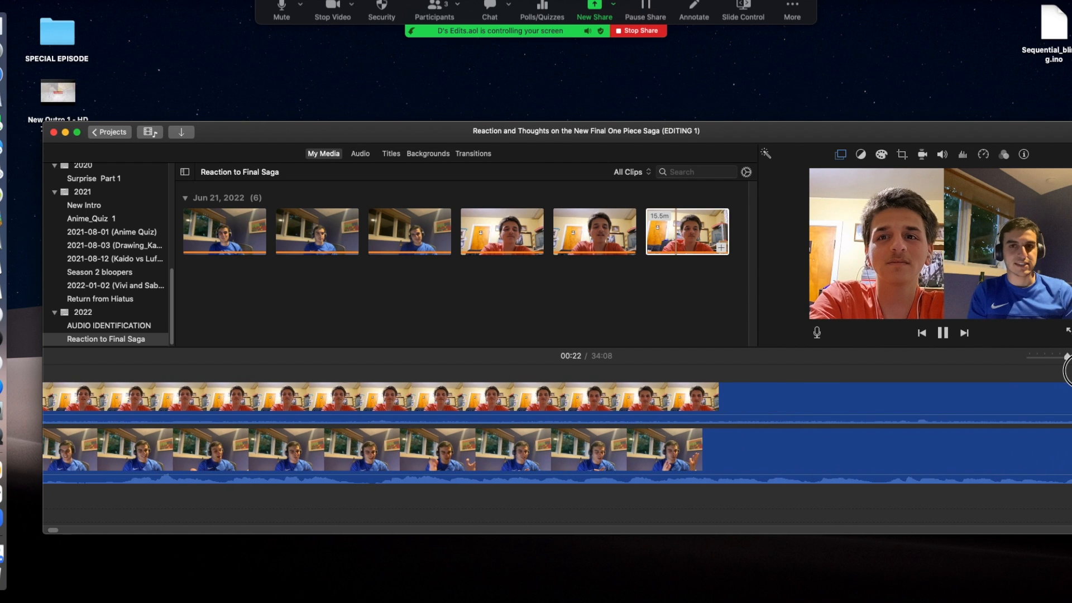
{"action": "scroll", "coordinate": [1056, 390], "scroll_direction": "right", "scroll_amount": 10}
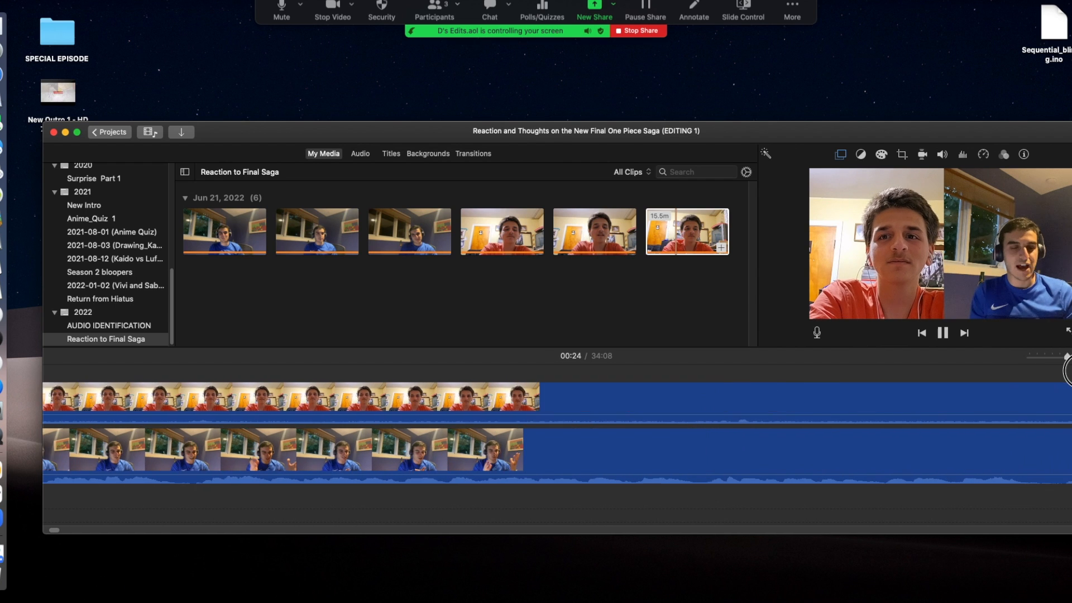
{"action": "scroll", "coordinate": [1066, 391], "scroll_direction": "right", "scroll_amount": 4}
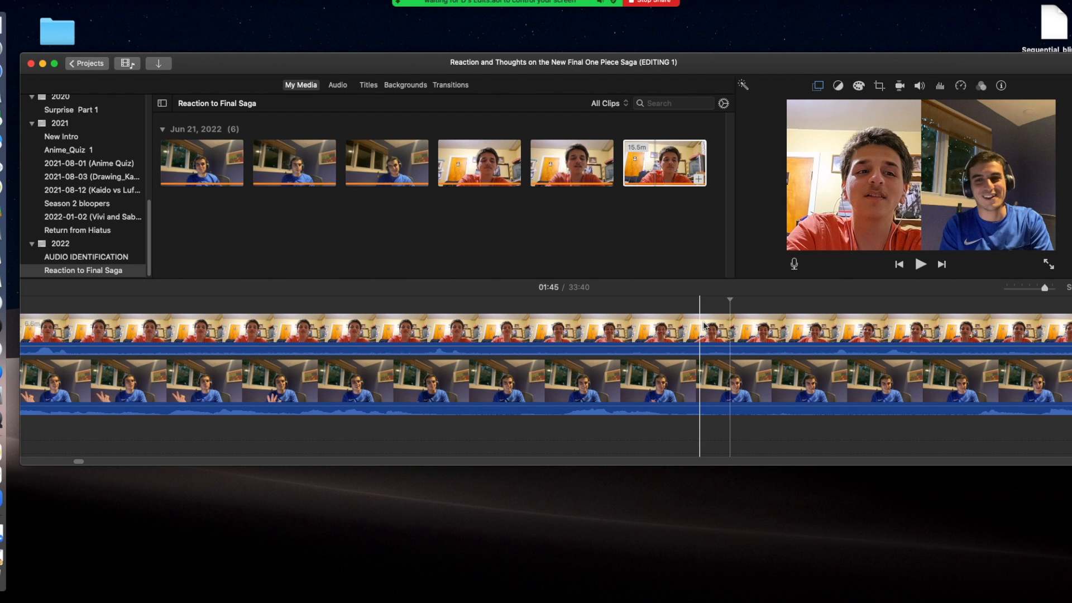
Step: Play the movie from about 01:45, stop at about 01:53 and split the lower blue-shirt clip there
{"action": "left_click", "coordinate": [711, 329]}
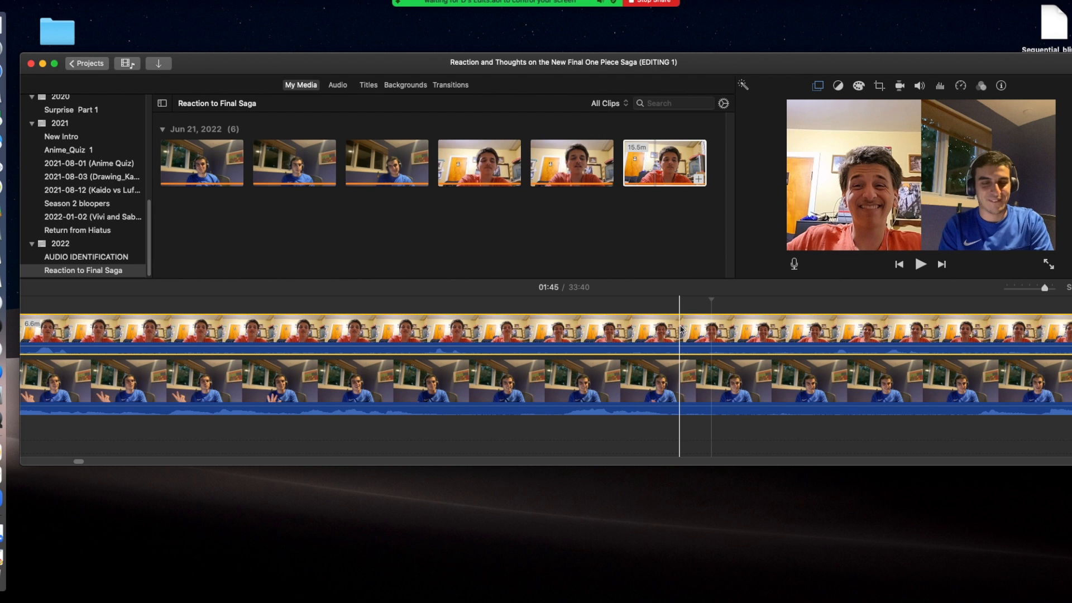
{"action": "left_click", "coordinate": [719, 334]}
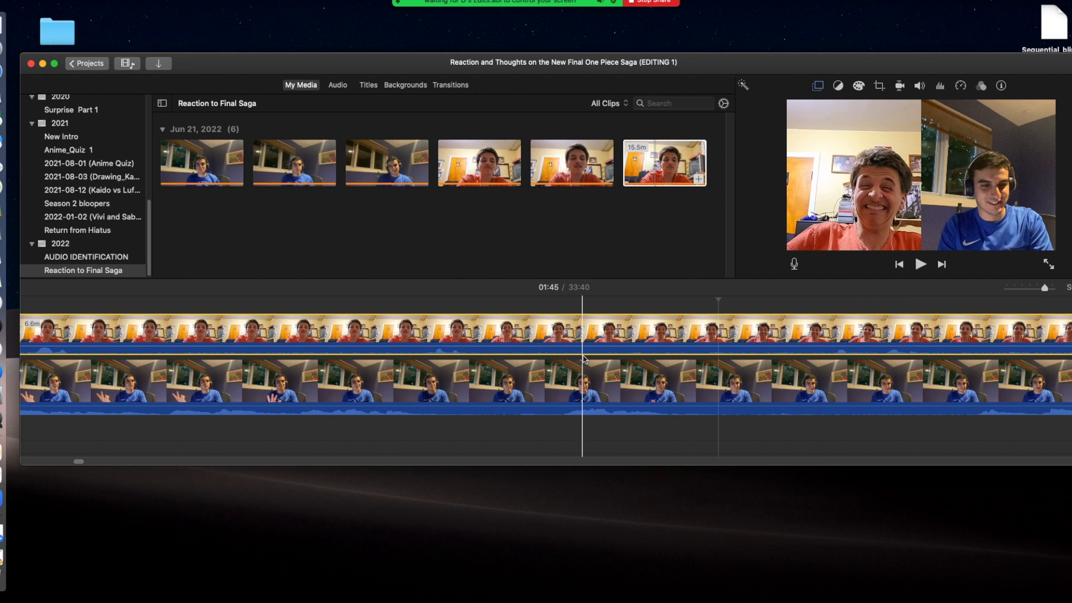
{"action": "left_click", "coordinate": [911, 265]}
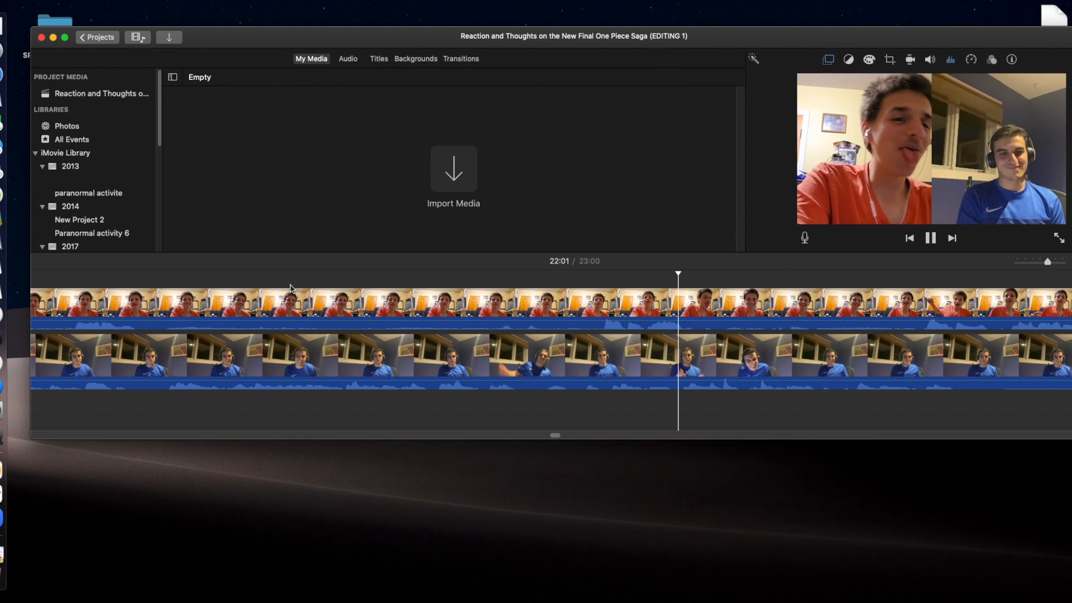
{"action": "key", "text": "space"}
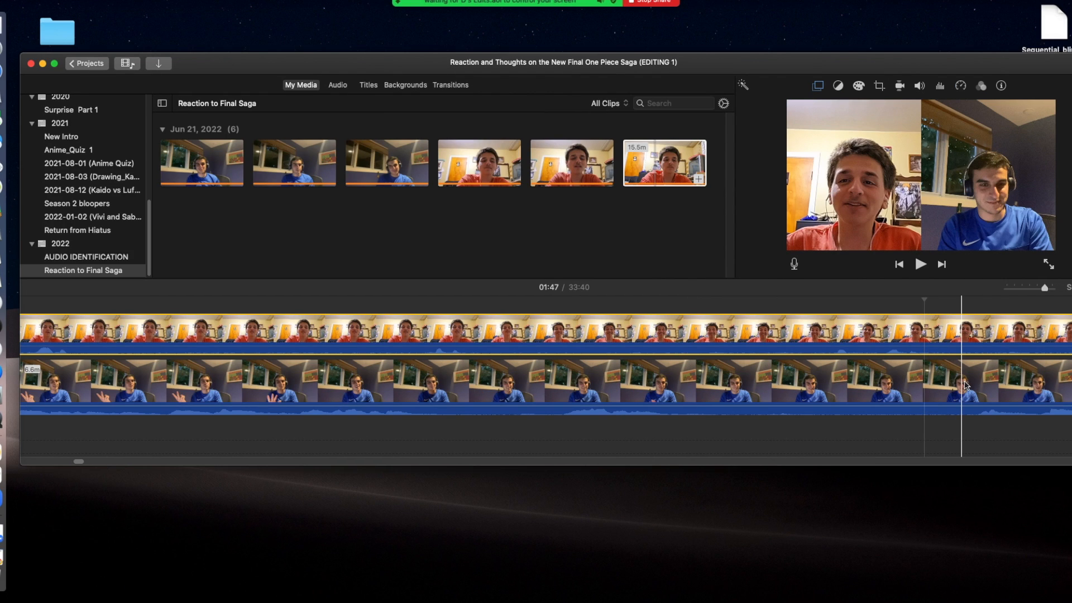
{"action": "key", "text": "space"}
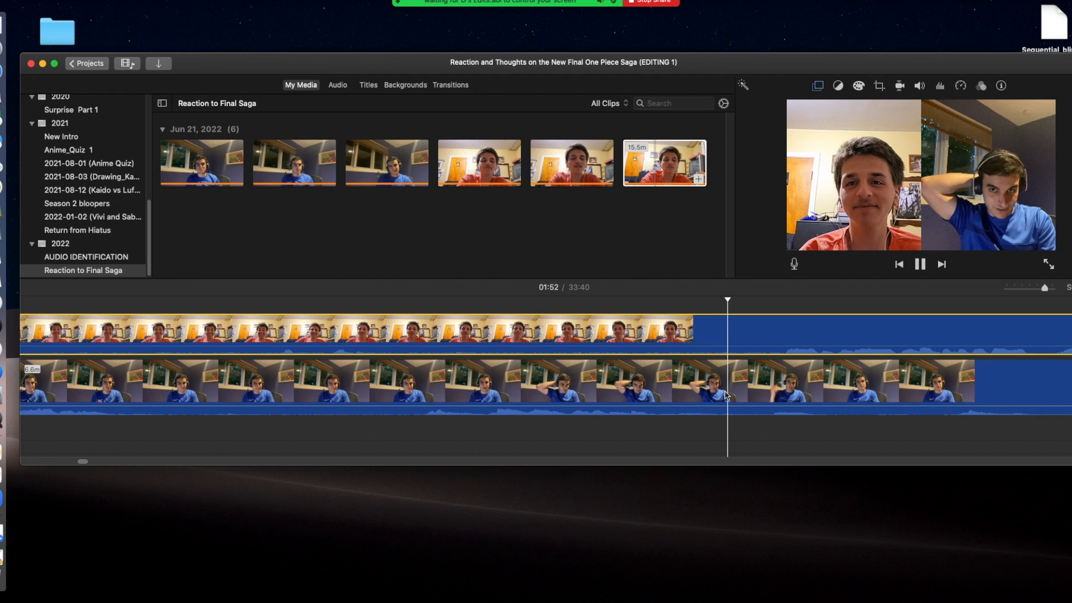
{"action": "left_click", "coordinate": [772, 387]}
{"action": "right_click", "coordinate": [772, 386]}
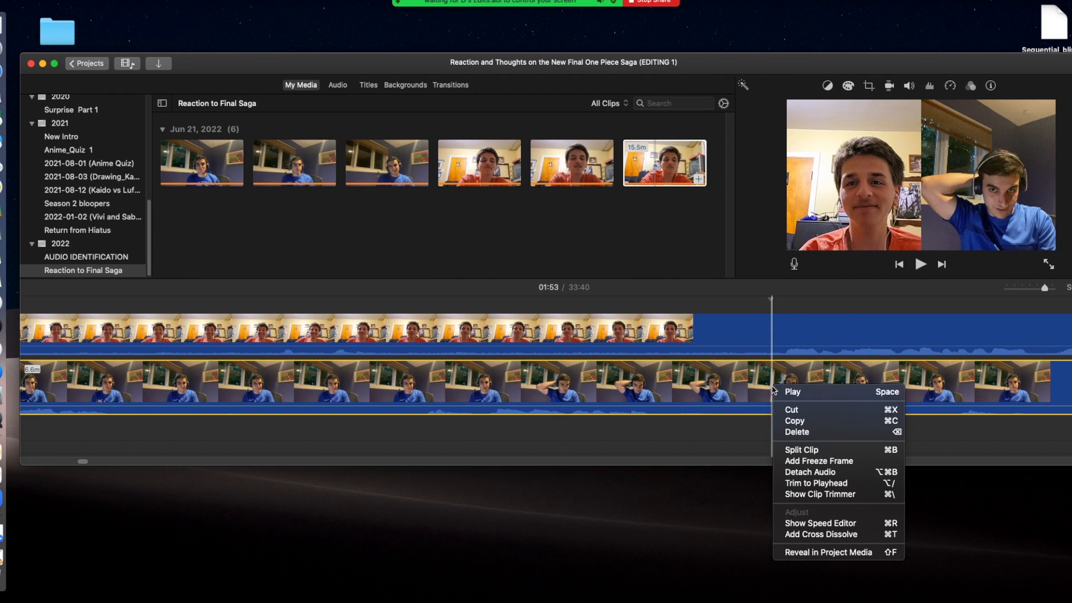
{"action": "left_click", "coordinate": [797, 450]}
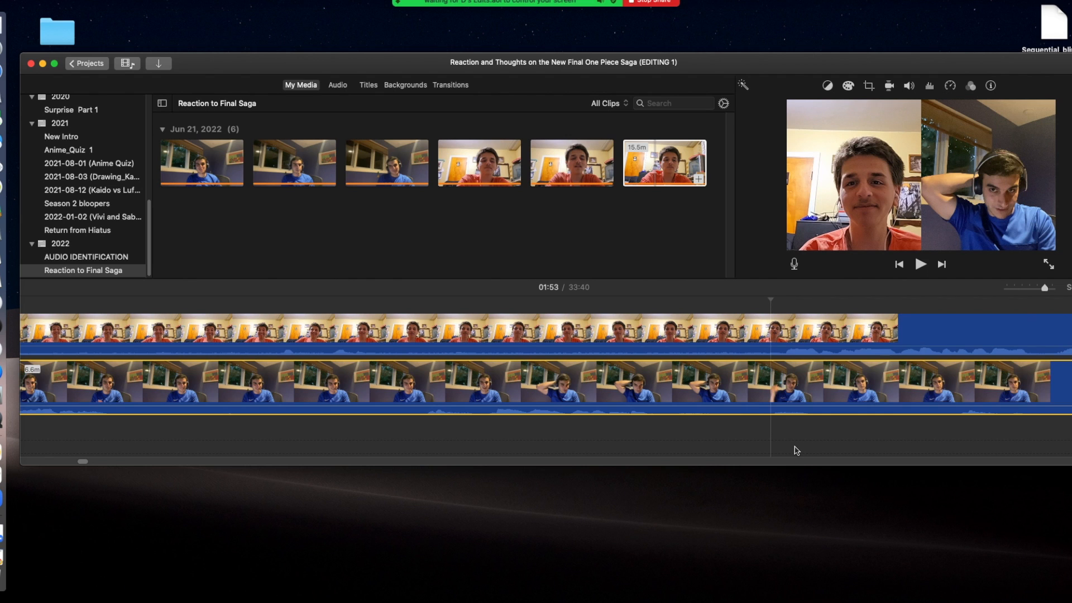
Step: Split the upper red-shirt clip at about 01:53, in line with the cut in the lower clip
{"action": "left_click", "coordinate": [772, 332]}
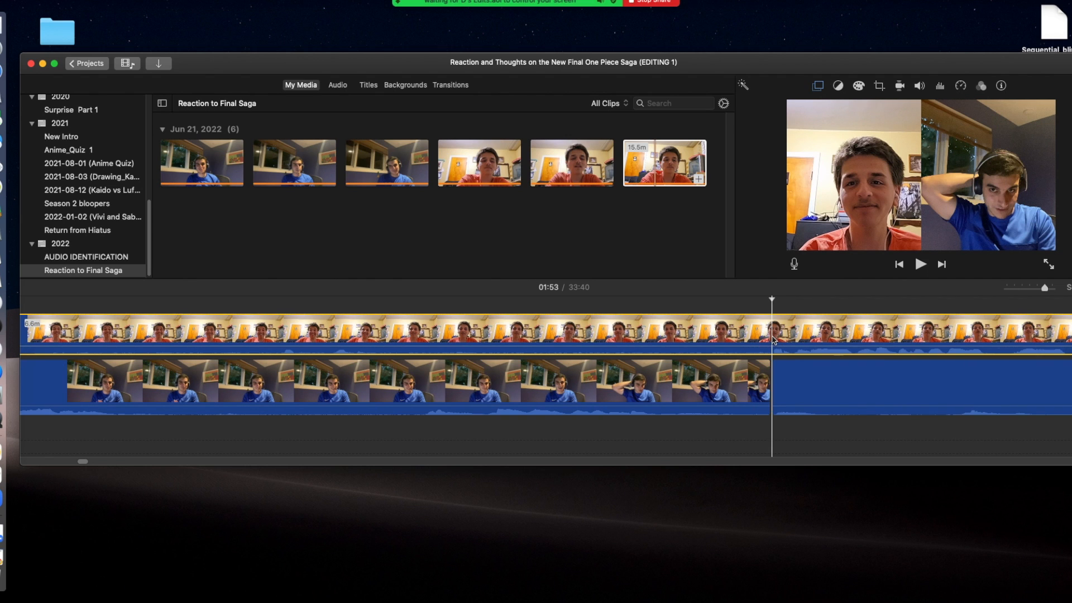
{"action": "right_click", "coordinate": [772, 335]}
{"action": "left_click", "coordinate": [781, 403]}
Step: Delete the two consecutive pairs of upper and lower segments directly before the 01:53 cut
{"action": "left_click_drag", "start_coordinate": [529, 443], "coordinate": [514, 336]}
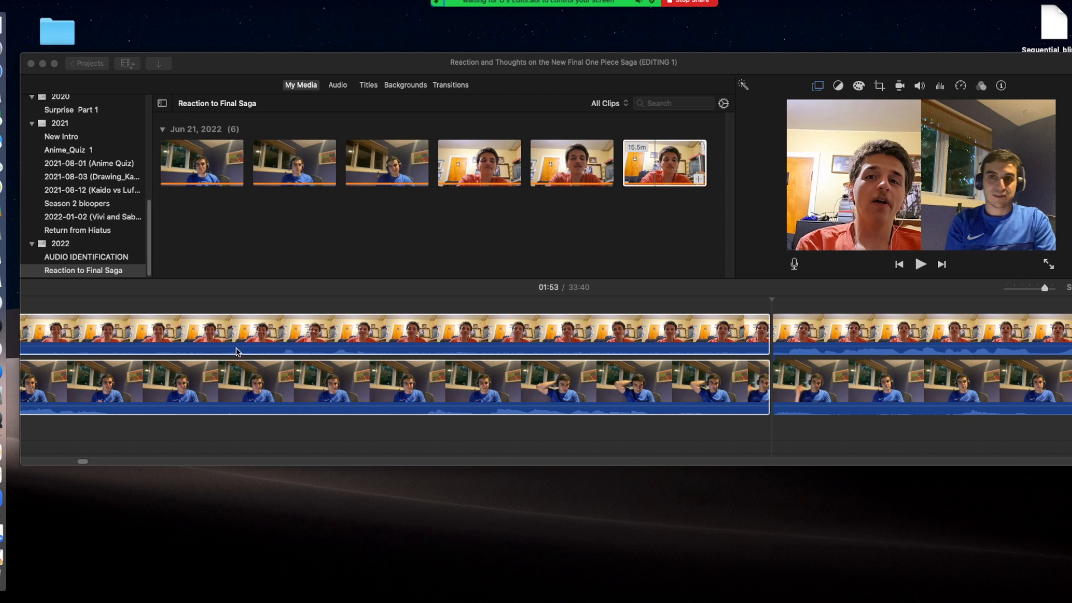
{"action": "left_click", "coordinate": [304, 433]}
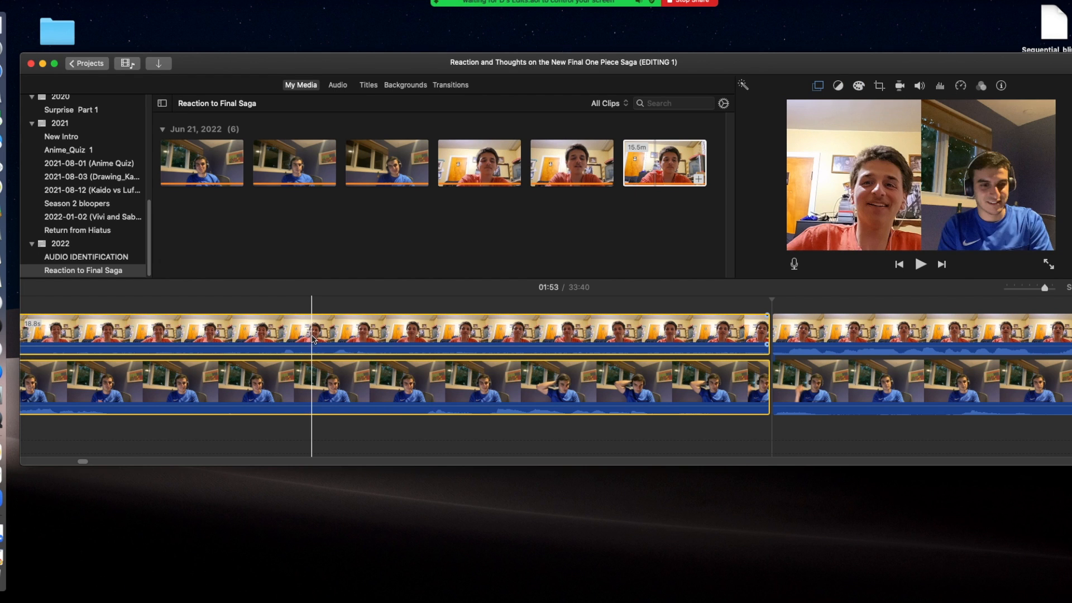
{"action": "key", "text": "Delete"}
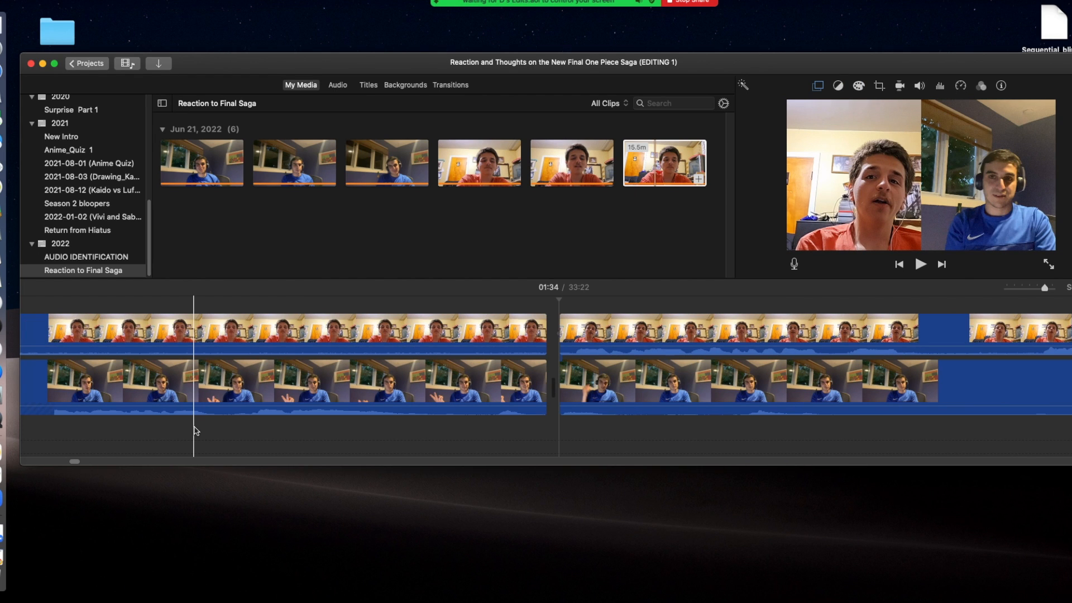
{"action": "left_click_drag", "start_coordinate": [196, 430], "coordinate": [191, 334]}
{"action": "key", "text": "Delete"}
Step: Play across the new join, pause at about 01:11 and split both the upper and lower clips there
{"action": "key", "text": "space"}
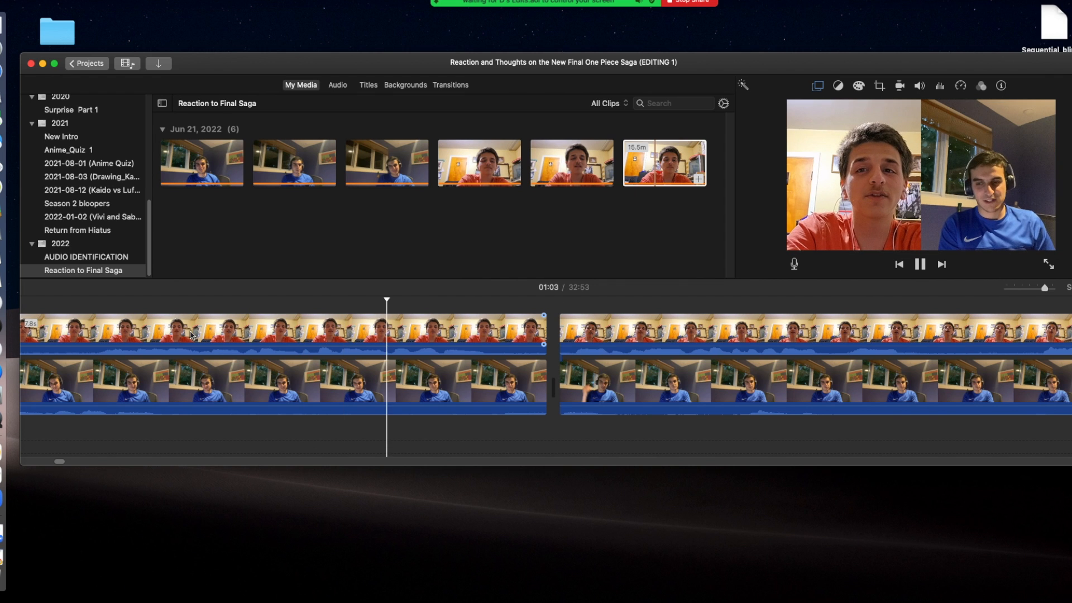
{"action": "left_click", "coordinate": [210, 384]}
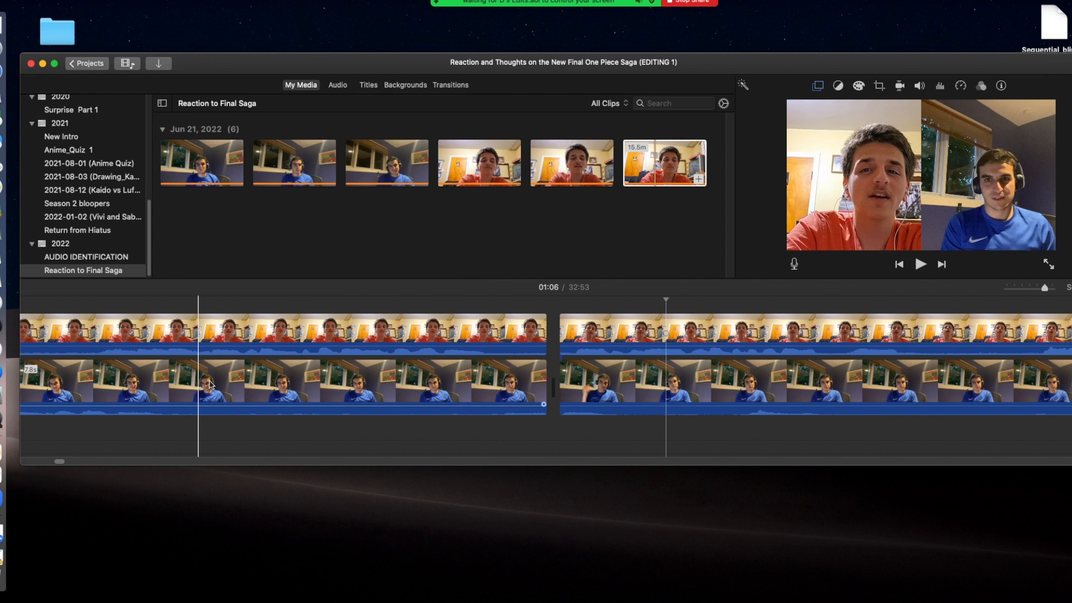
{"action": "left_click", "coordinate": [375, 310]}
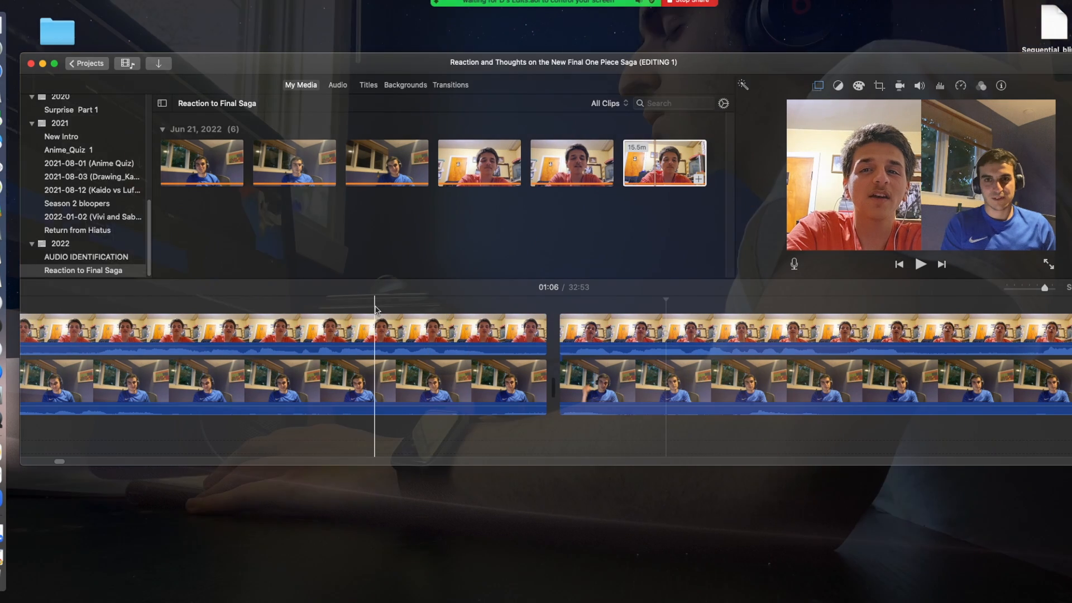
{"action": "key", "text": "space"}
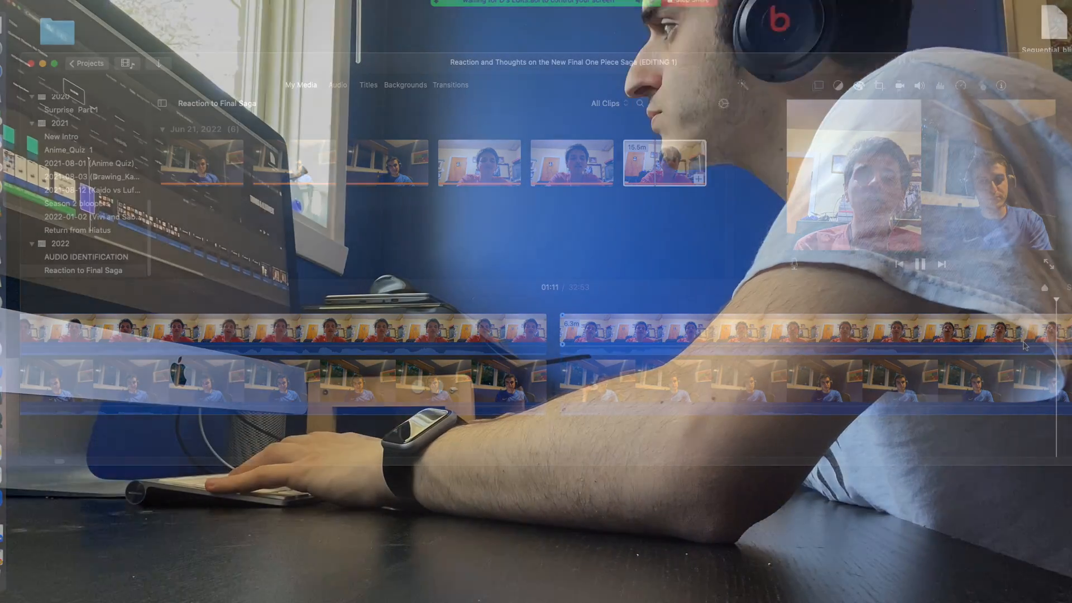
{"action": "right_click", "coordinate": [916, 338]}
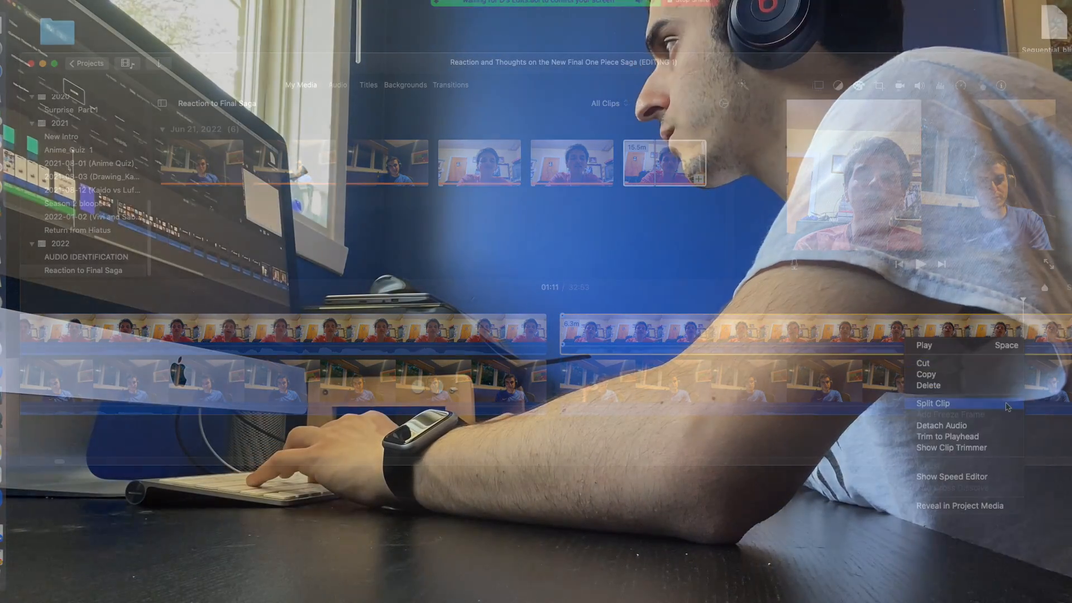
{"action": "left_click", "coordinate": [995, 404]}
{"action": "right_click", "coordinate": [896, 380]}
{"action": "left_click", "coordinate": [924, 445]}
{"action": "left_click", "coordinate": [769, 337], "text": "super"}
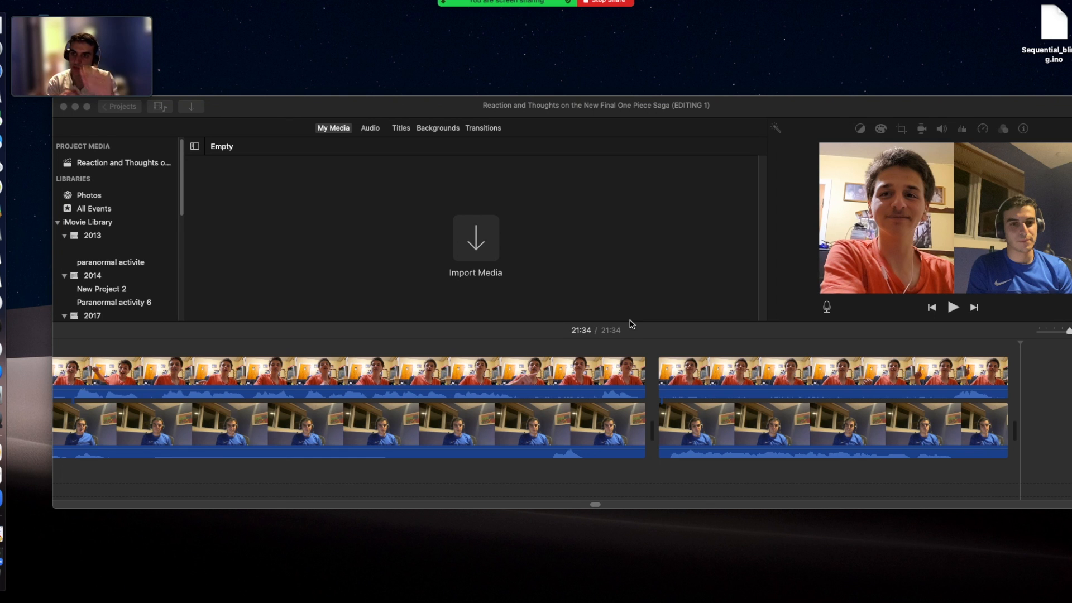
{"action": "left_click", "coordinate": [509, 371]}
{"action": "left_click", "coordinate": [520, 416]}
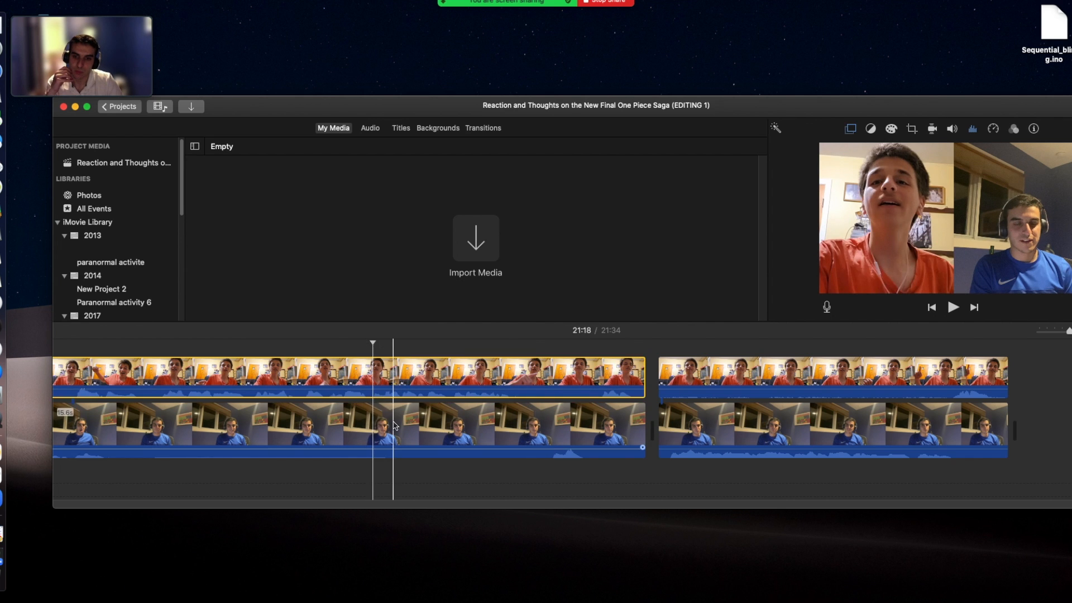
{"action": "left_click", "coordinate": [398, 386]}
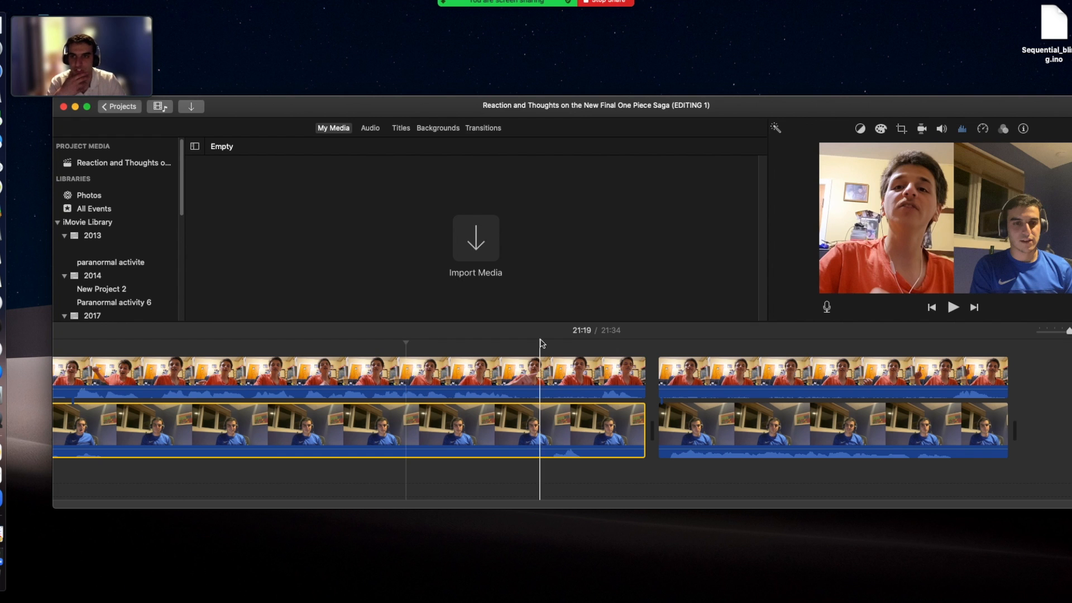
Step: Export the finished movie for YouTube & Facebook at 1920 x 1080 and save it to the Desktop under the proposed name
{"action": "left_click_drag", "start_coordinate": [764, 116], "coordinate": [695, 103]}
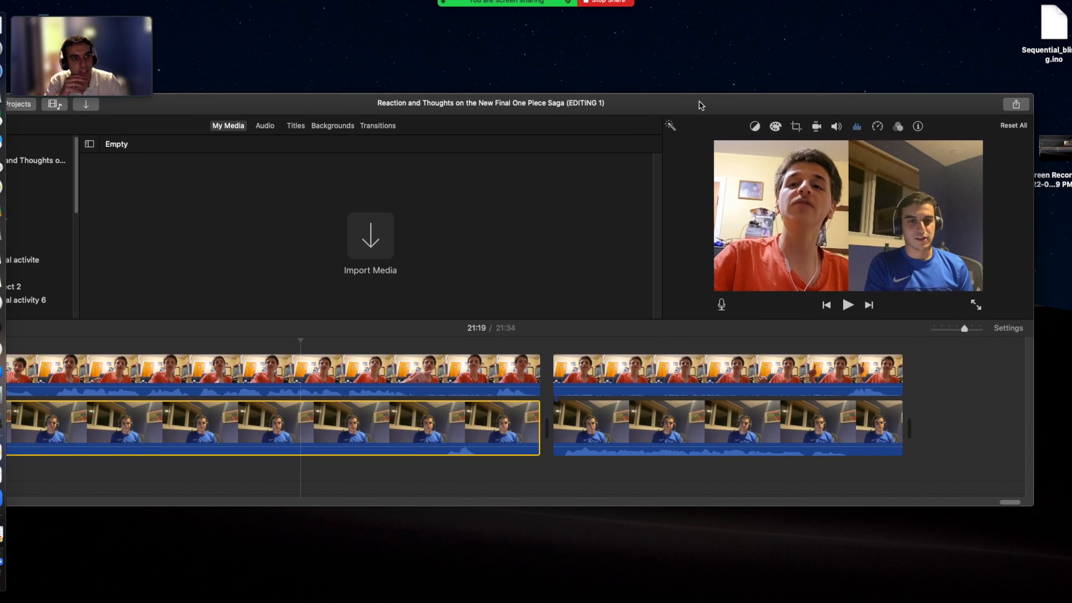
{"action": "left_click", "coordinate": [1016, 104]}
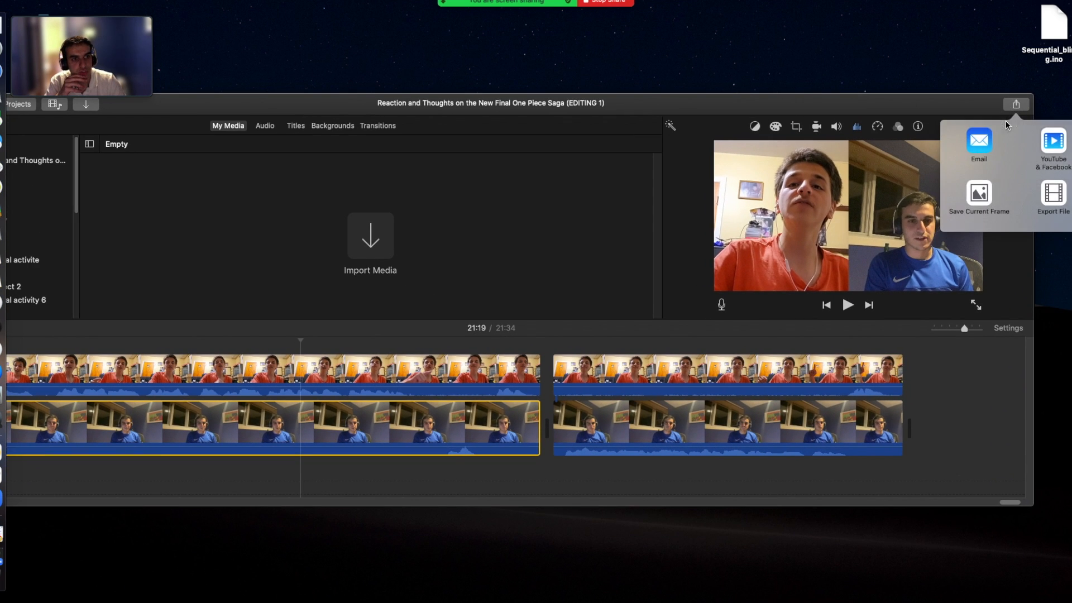
{"action": "left_click", "coordinate": [1053, 148]}
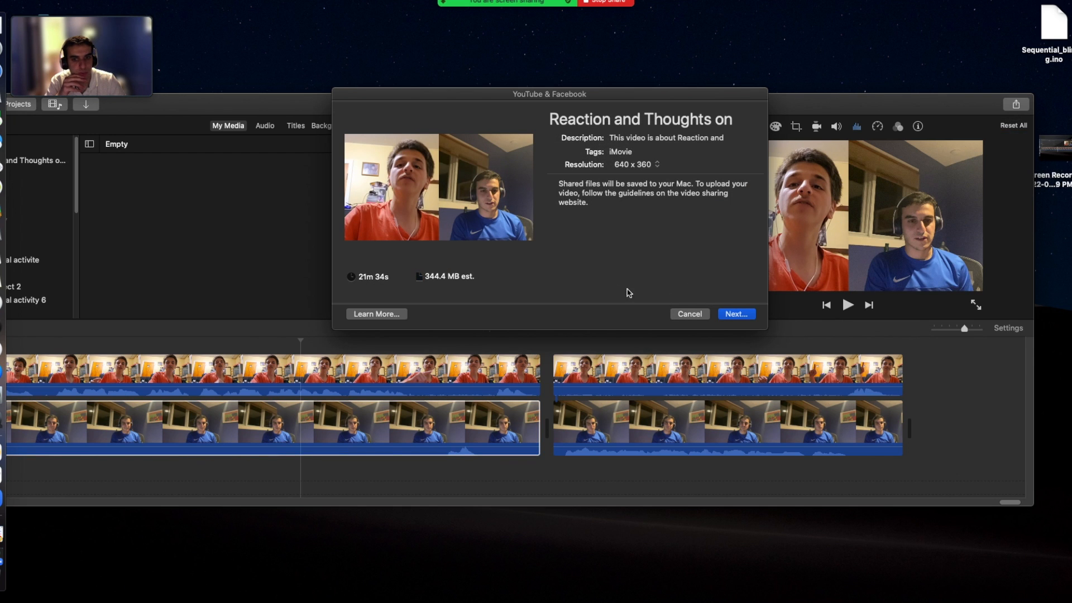
{"action": "left_click", "coordinate": [628, 164]}
{"action": "left_click", "coordinate": [644, 217]}
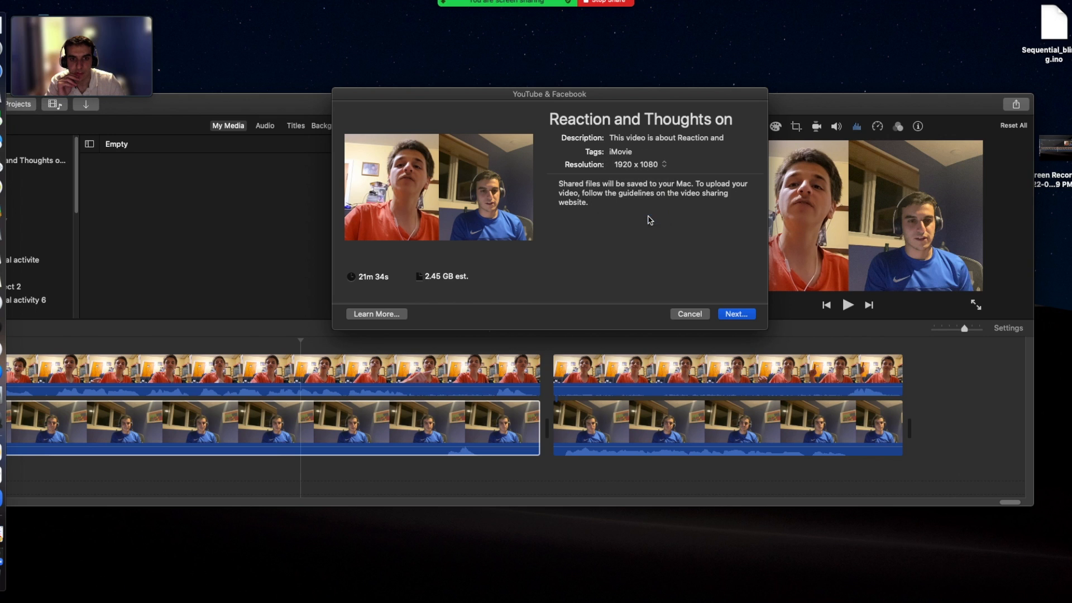
{"action": "left_click", "coordinate": [737, 315]}
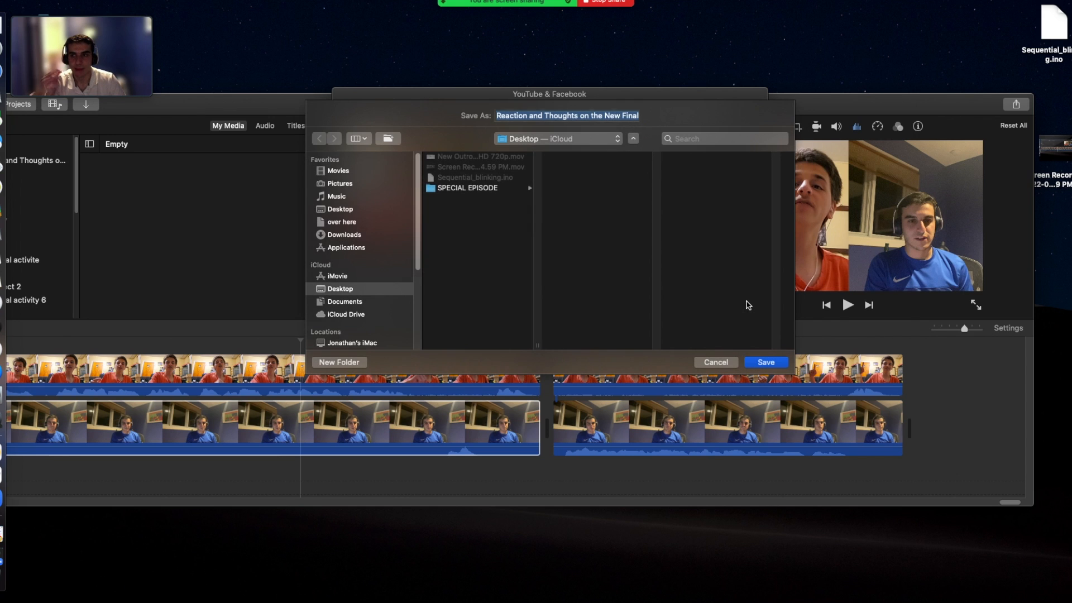
{"action": "left_click", "coordinate": [782, 367]}
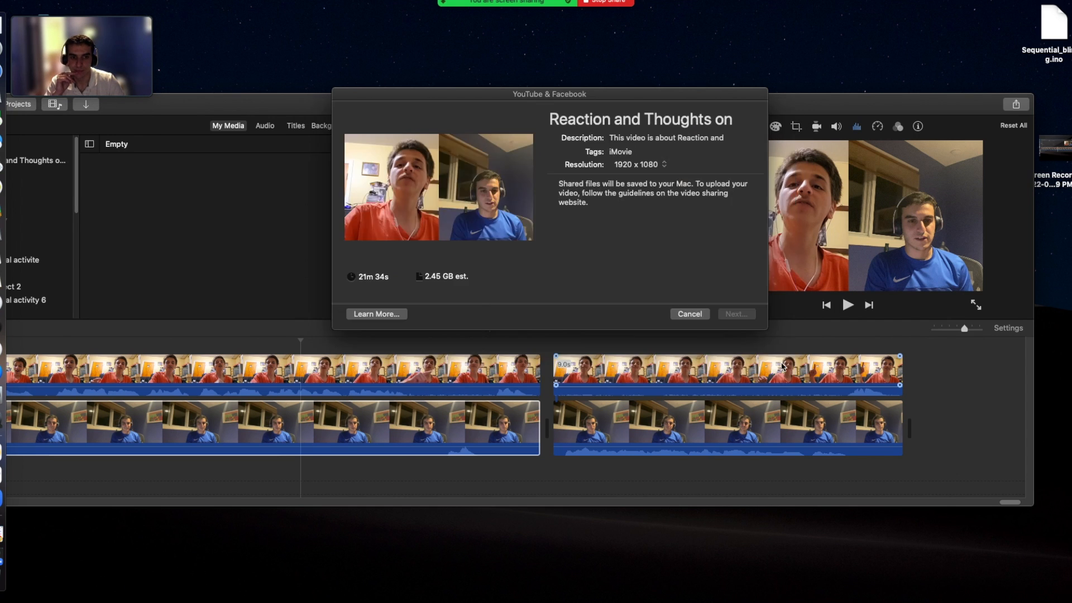
Step: Leave the edited project and create a new empty movie project
{"action": "left_click_drag", "start_coordinate": [470, 110], "coordinate": [559, 193]}
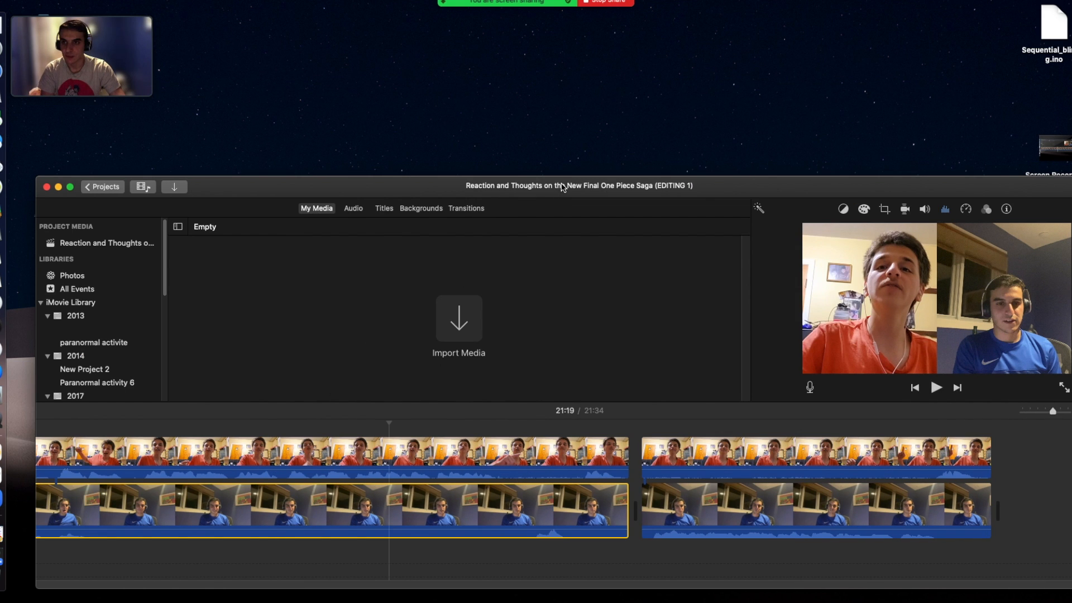
{"action": "left_click_drag", "start_coordinate": [793, 184], "coordinate": [766, 85]}
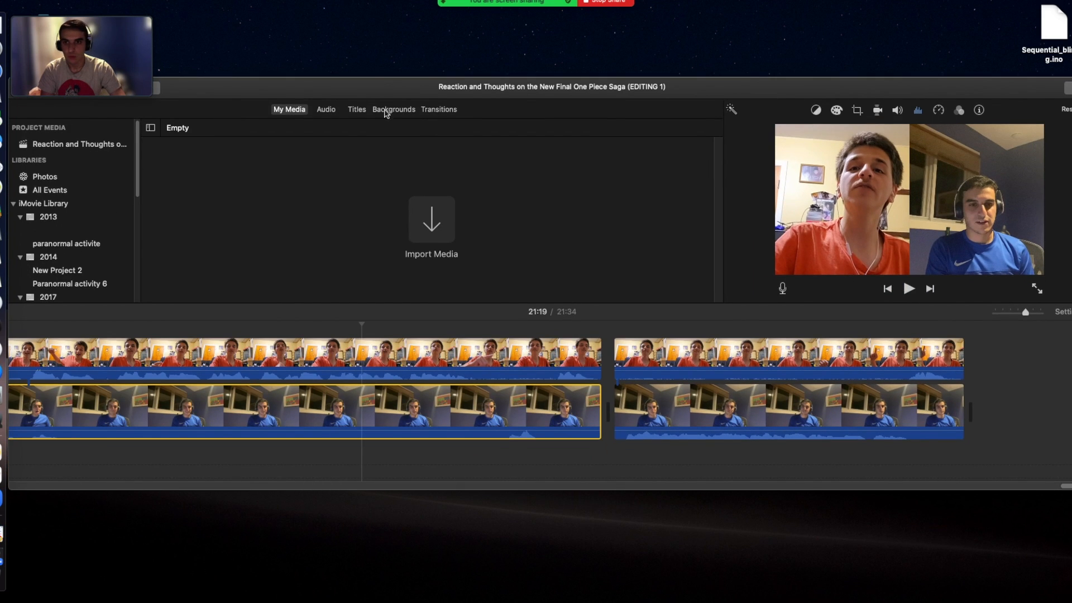
{"action": "left_click_drag", "start_coordinate": [372, 101], "coordinate": [534, 101]}
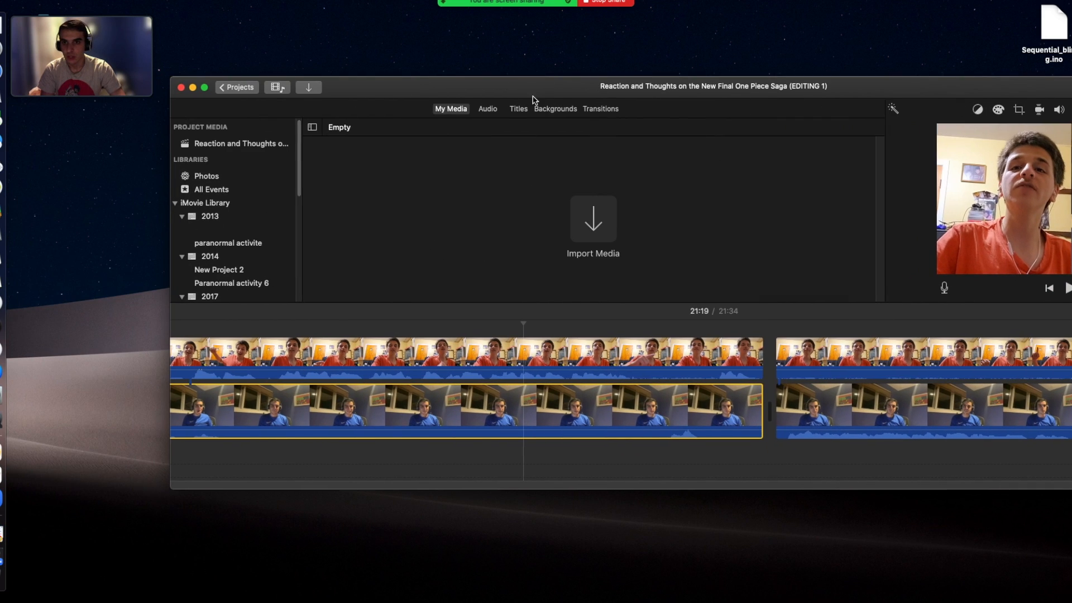
{"action": "left_click", "coordinate": [237, 90]}
{"action": "left_click", "coordinate": [263, 263]}
{"action": "left_click", "coordinate": [260, 292]}
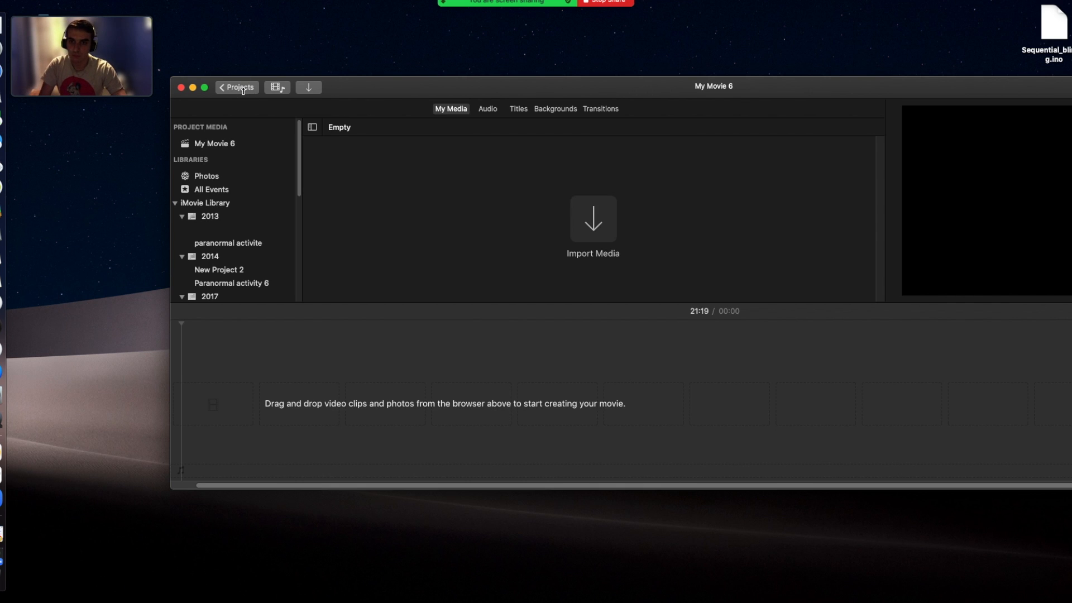
Step: Name the new project "Reaction and thoughts of the final one piece saga (EDITING 2)" and reopen it
{"action": "left_click", "coordinate": [244, 89]}
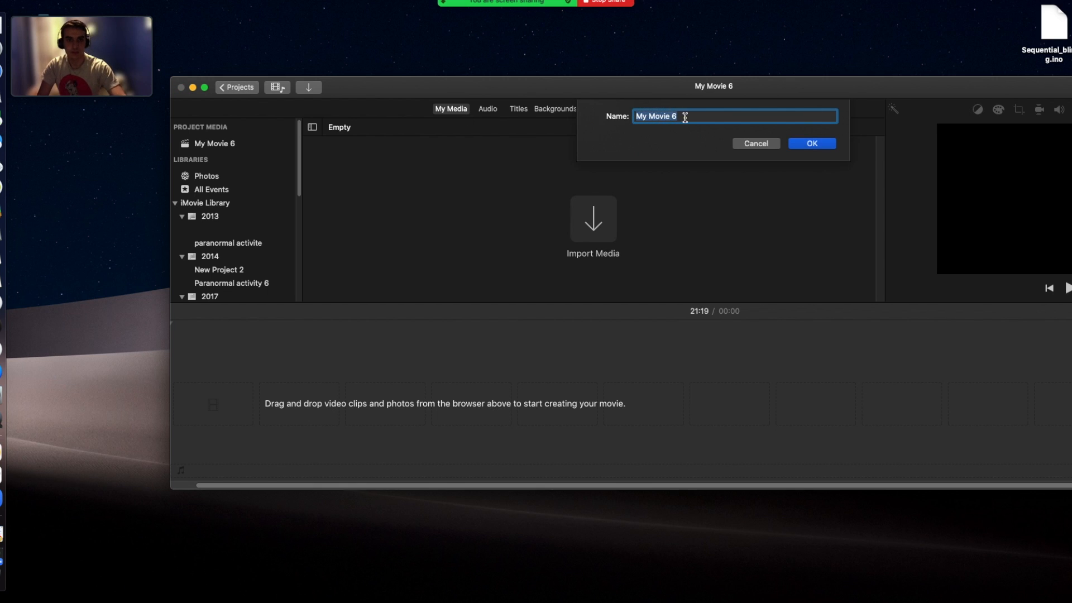
{"action": "key", "text": "BackSpace"}
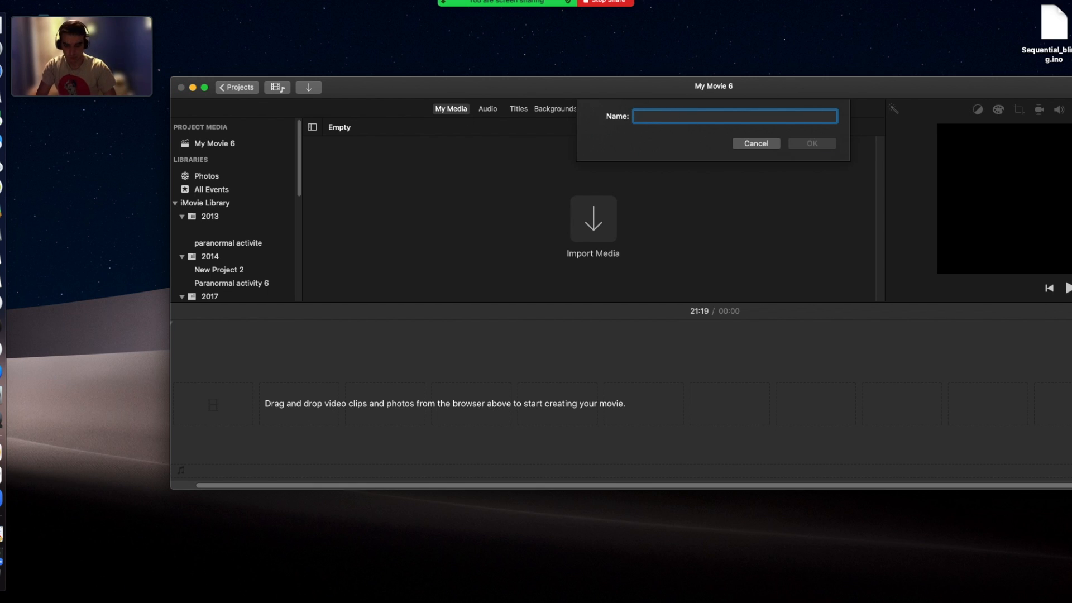
{"action": "type", "text": "Ra"}
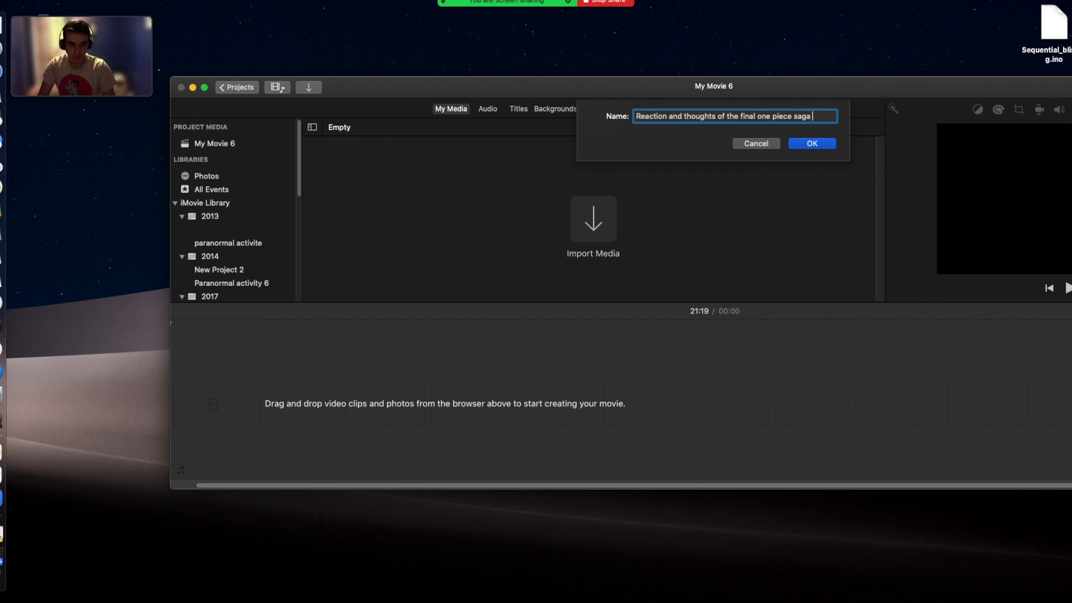
{"action": "type", "text": "NG 2)"}
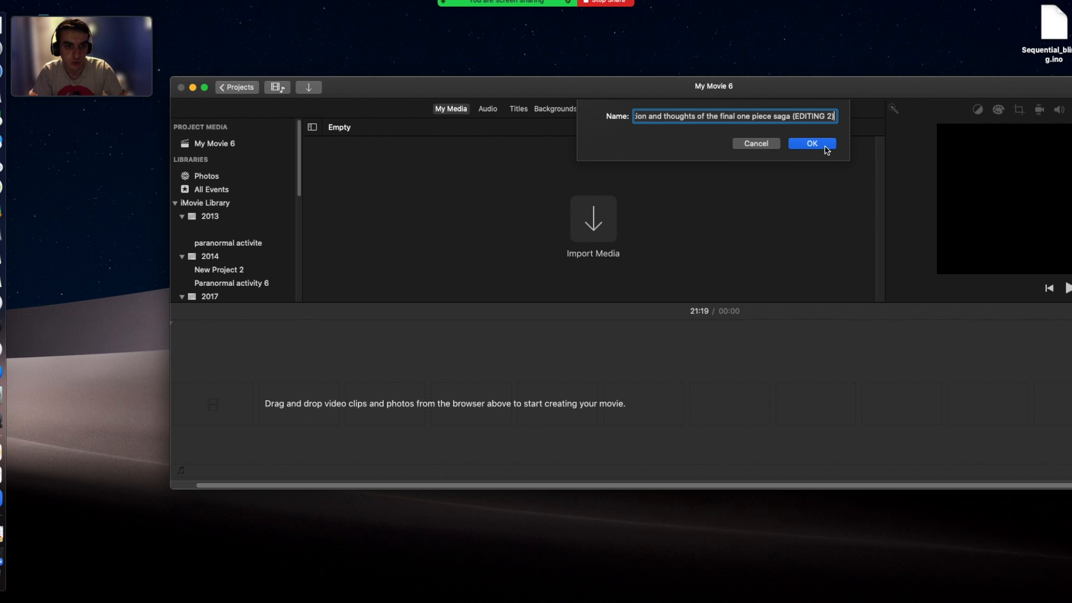
{"action": "left_click", "coordinate": [812, 143]}
{"action": "double_click", "coordinate": [437, 242]}
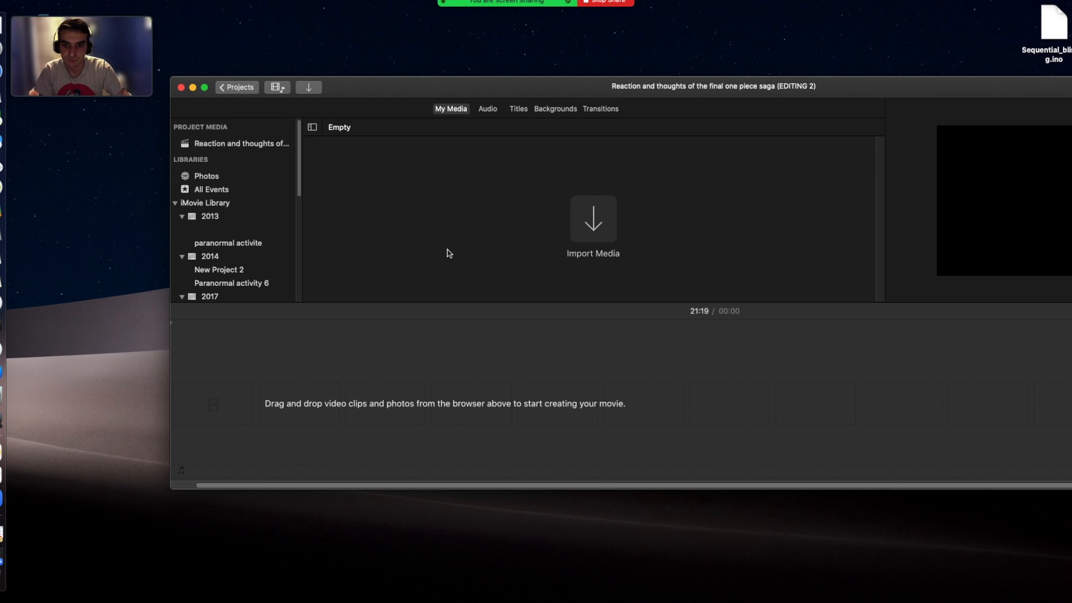
Step: Import the exported reaction video from the desktop into the new project's media
{"action": "left_click", "coordinate": [228, 145]}
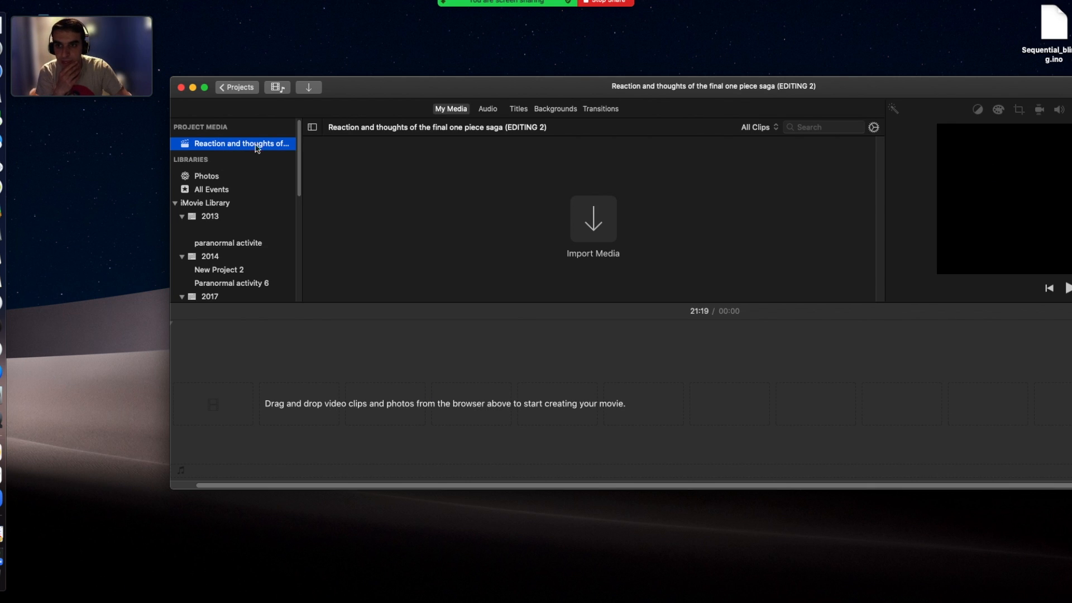
{"action": "left_click_drag", "start_coordinate": [693, 88], "coordinate": [446, 298]}
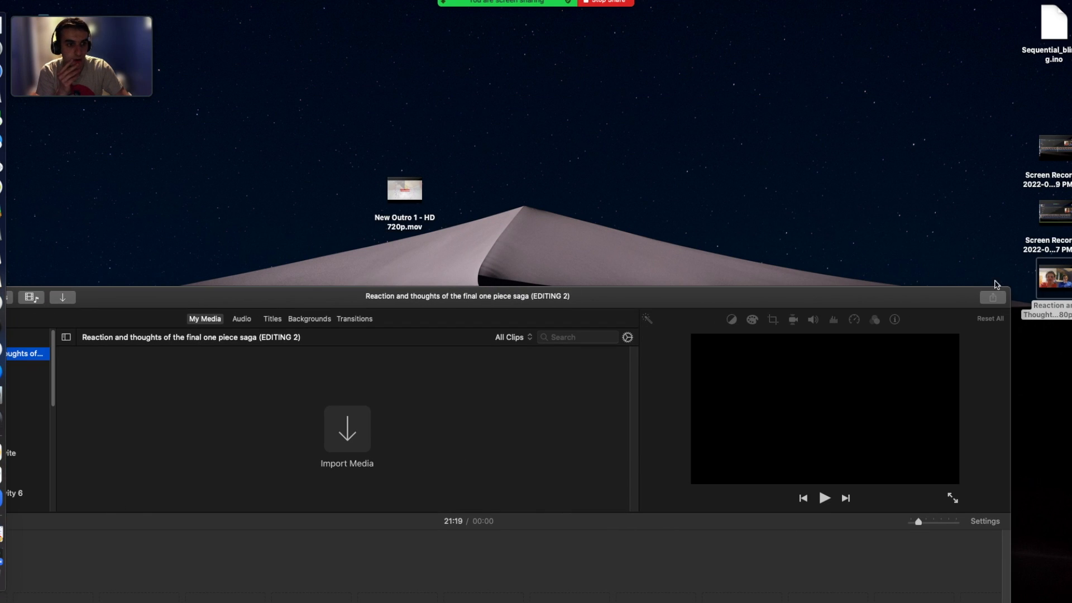
{"action": "left_click_drag", "start_coordinate": [1066, 284], "coordinate": [401, 400]}
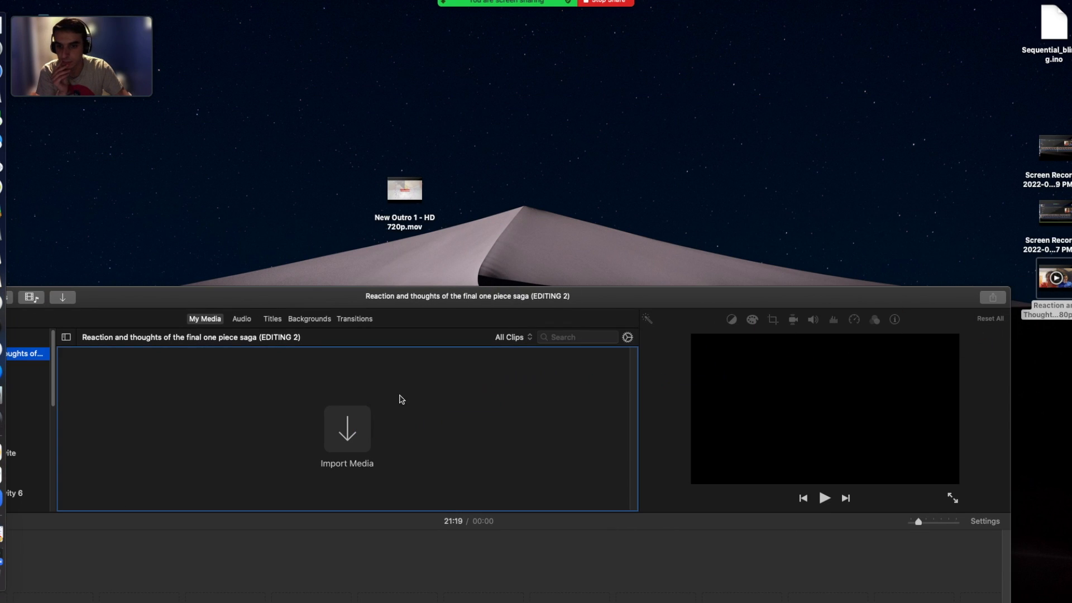
Step: Place the 24.4 s "Intro - HD 1080p" clip from the Surprise Part 1 event at the start of the timeline
{"action": "left_click_drag", "start_coordinate": [376, 300], "coordinate": [541, 97]}
{"action": "scroll", "coordinate": [161, 286], "scroll_direction": "down", "scroll_amount": 5}
{"action": "scroll", "coordinate": [162, 288], "scroll_direction": "down", "scroll_amount": 5}
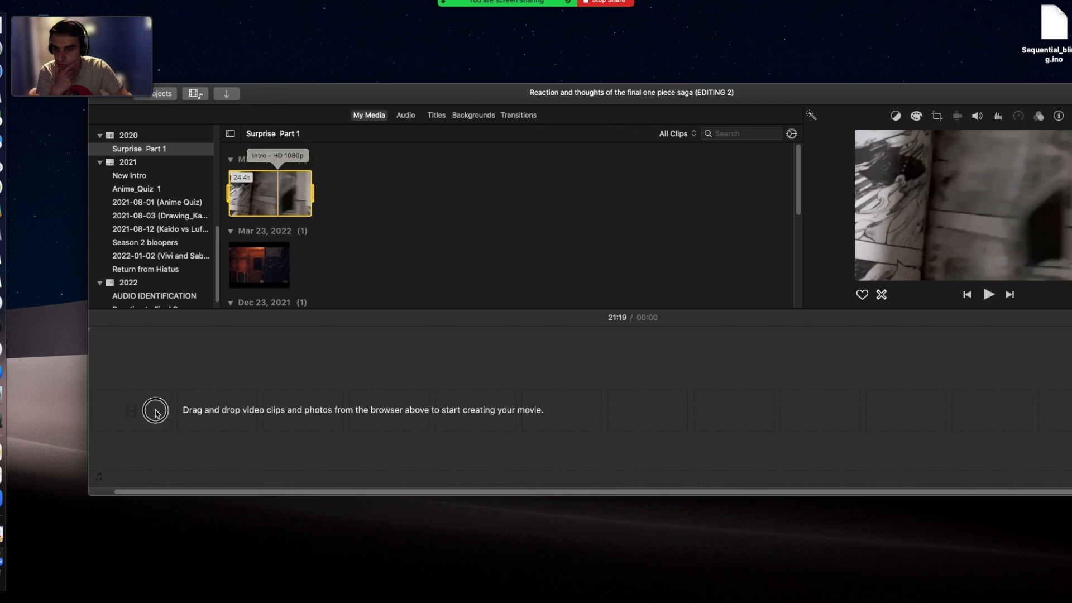
{"action": "left_click_drag", "start_coordinate": [155, 411], "coordinate": [152, 410]}
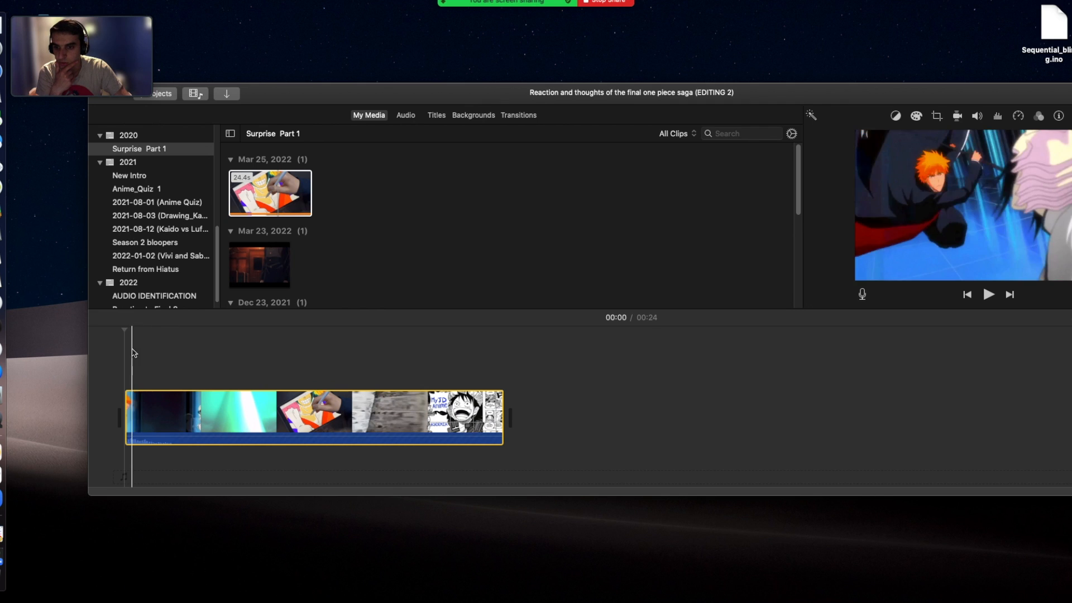
{"action": "left_click", "coordinate": [133, 316]}
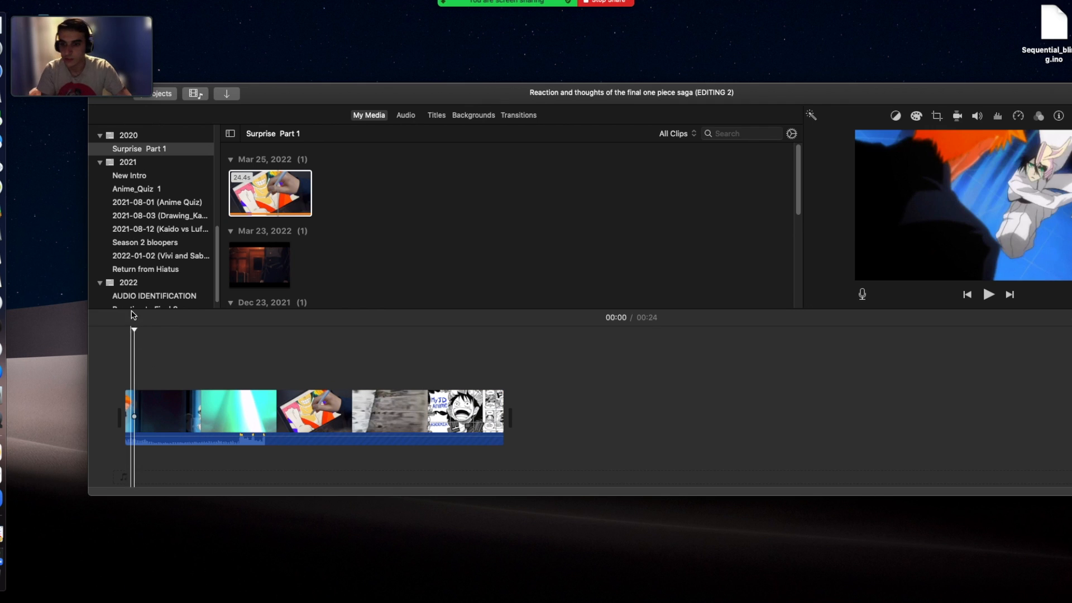
Step: Append the imported reaction video directly after the intro clip and play the movie from the beginning
{"action": "scroll", "coordinate": [142, 153], "scroll_direction": "up", "scroll_amount": 10}
{"action": "left_click", "coordinate": [144, 151]}
{"action": "left_click_drag", "start_coordinate": [251, 187], "coordinate": [585, 419]}
{"action": "left_click", "coordinate": [103, 391]}
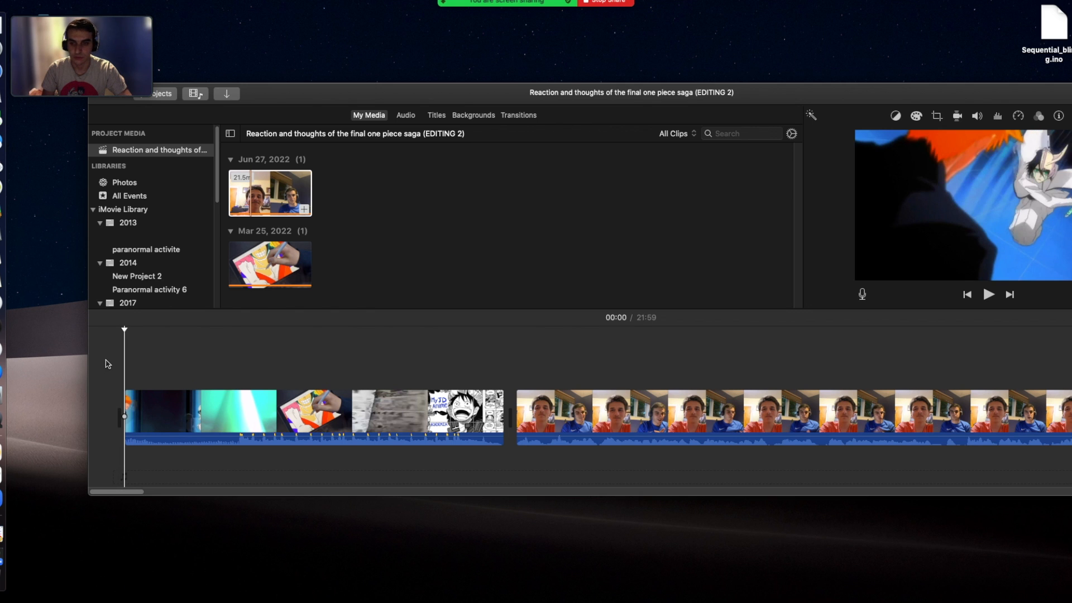
{"action": "key", "text": "space"}
{"action": "left_click_drag", "start_coordinate": [576, 95], "coordinate": [471, 57]}
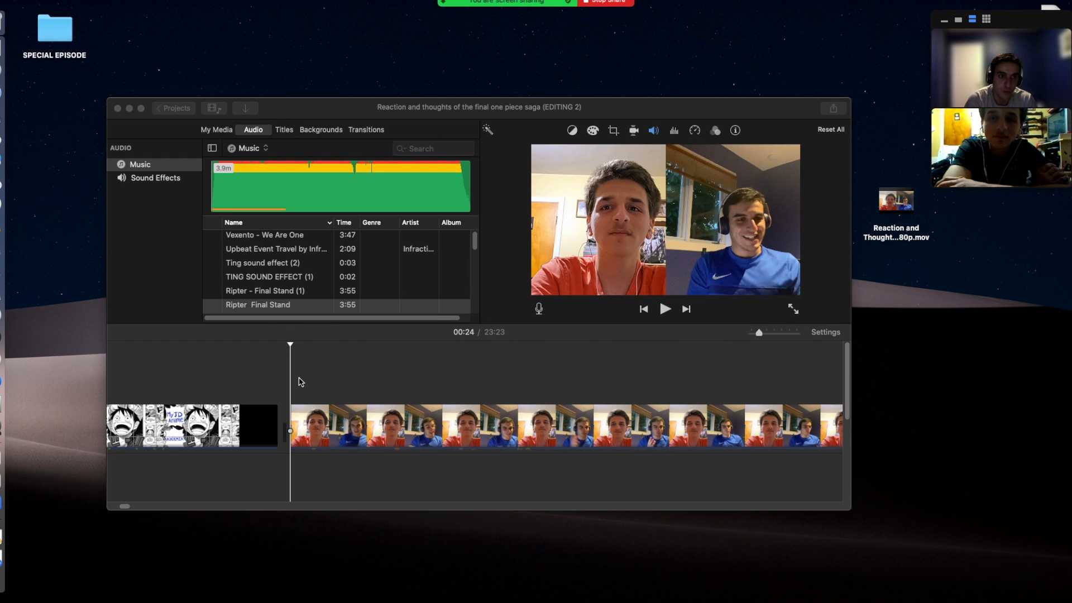
Step: Play the reaction clip from its start at 00:24 and pause at about 00:36
{"action": "left_click", "coordinate": [299, 383]}
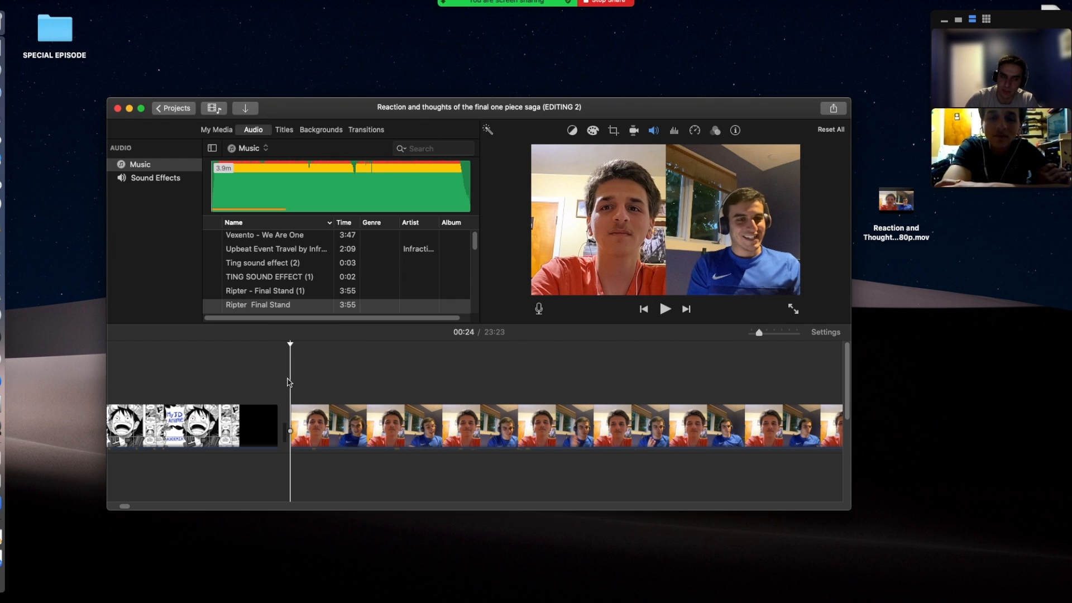
{"action": "key", "text": "space"}
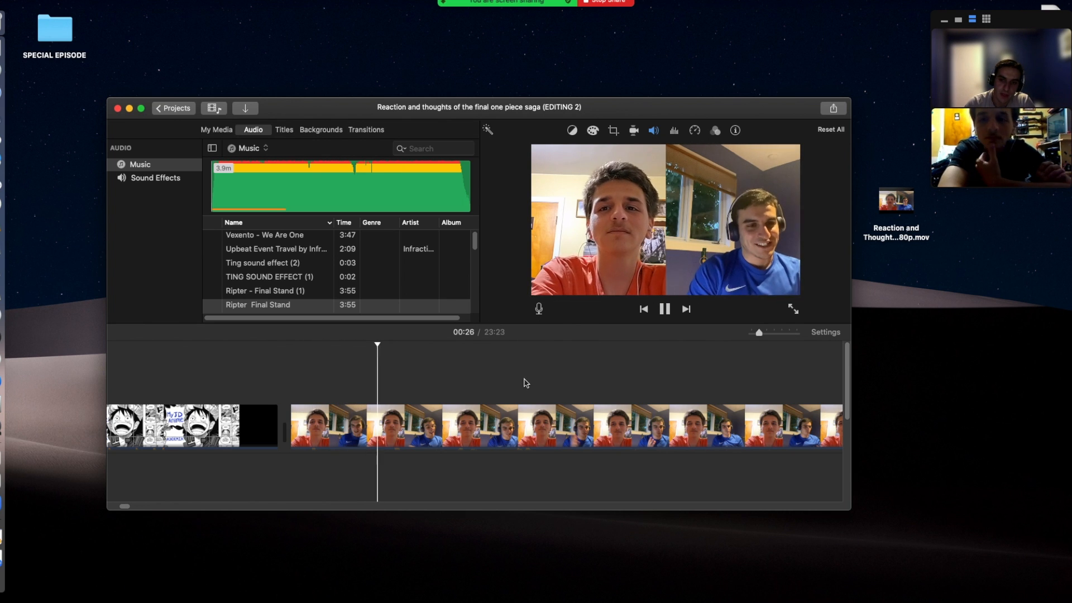
{"action": "left_click_drag", "start_coordinate": [810, 384], "coordinate": [838, 375]}
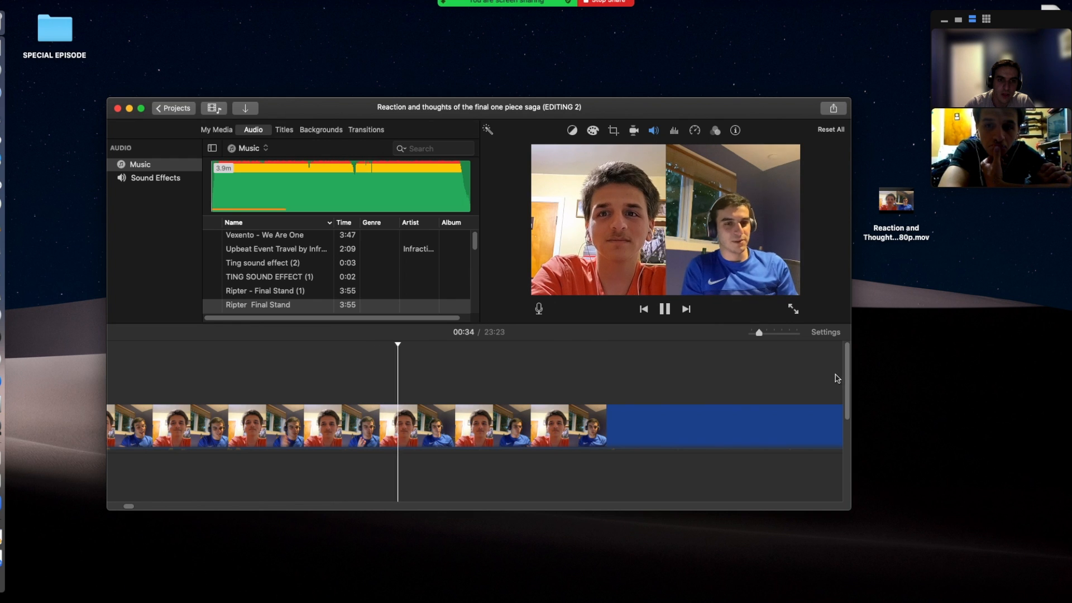
{"action": "key", "text": "space"}
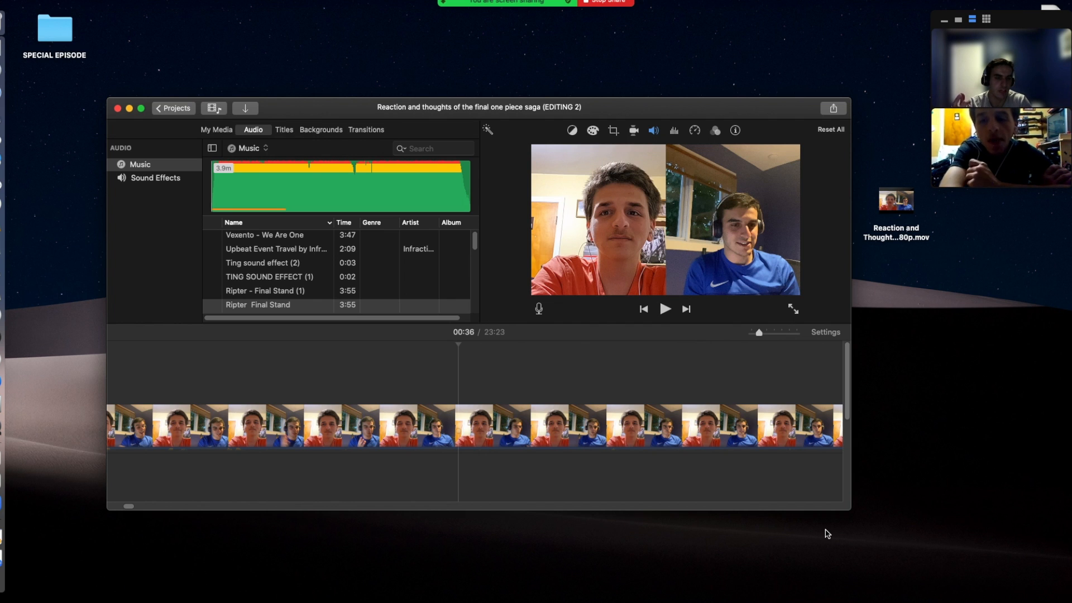
Step: Add a Split title above the reaction clip, preview it and shift it to start at about 00:32
{"action": "left_click", "coordinate": [284, 130]}
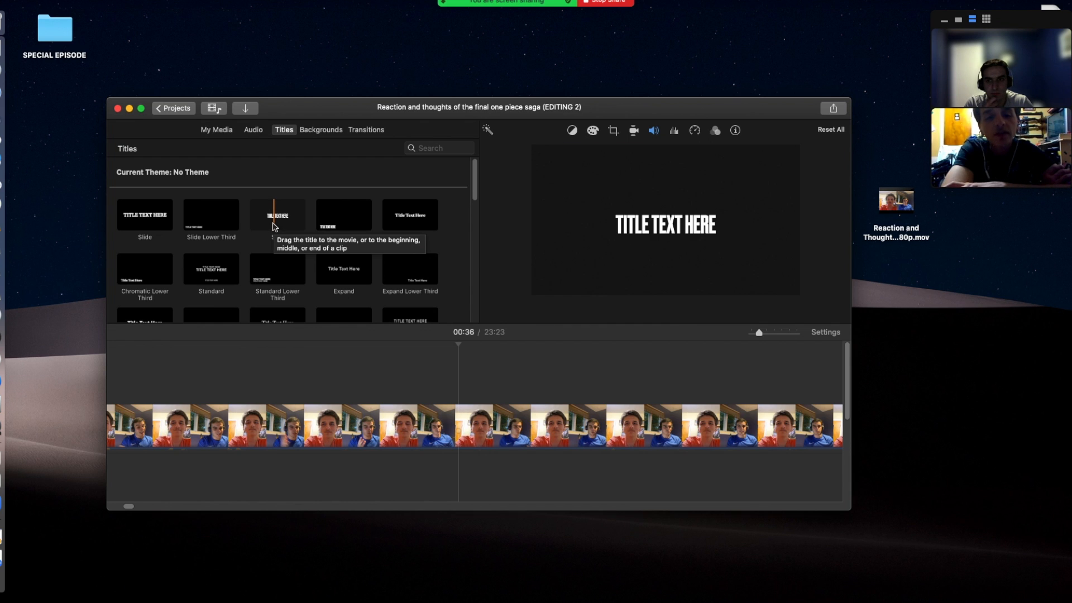
{"action": "left_click_drag", "start_coordinate": [271, 223], "coordinate": [270, 377]}
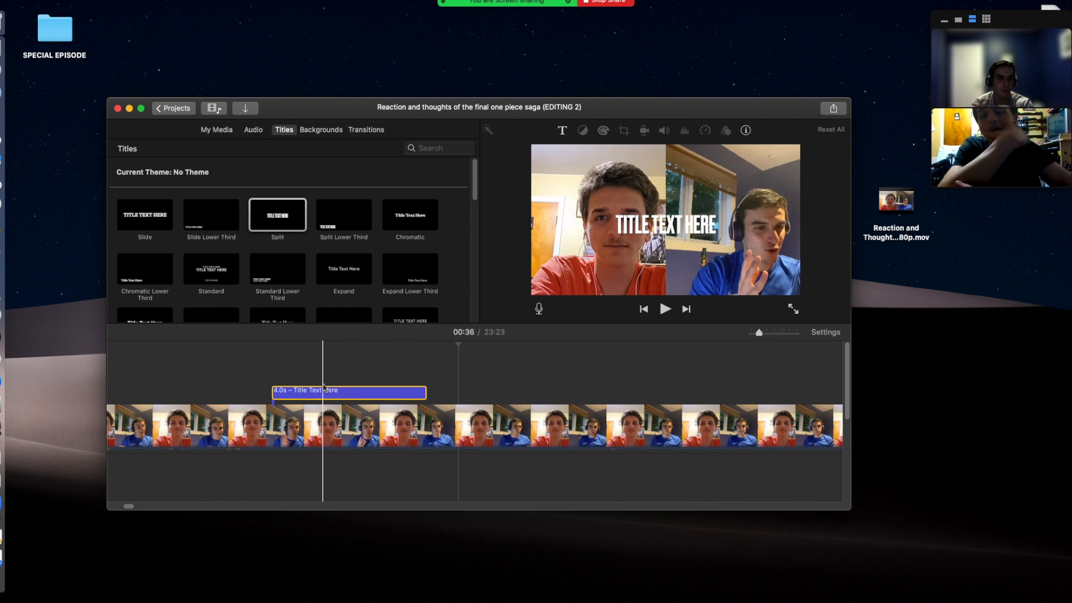
{"action": "left_click", "coordinate": [167, 379]}
{"action": "key", "text": "space"}
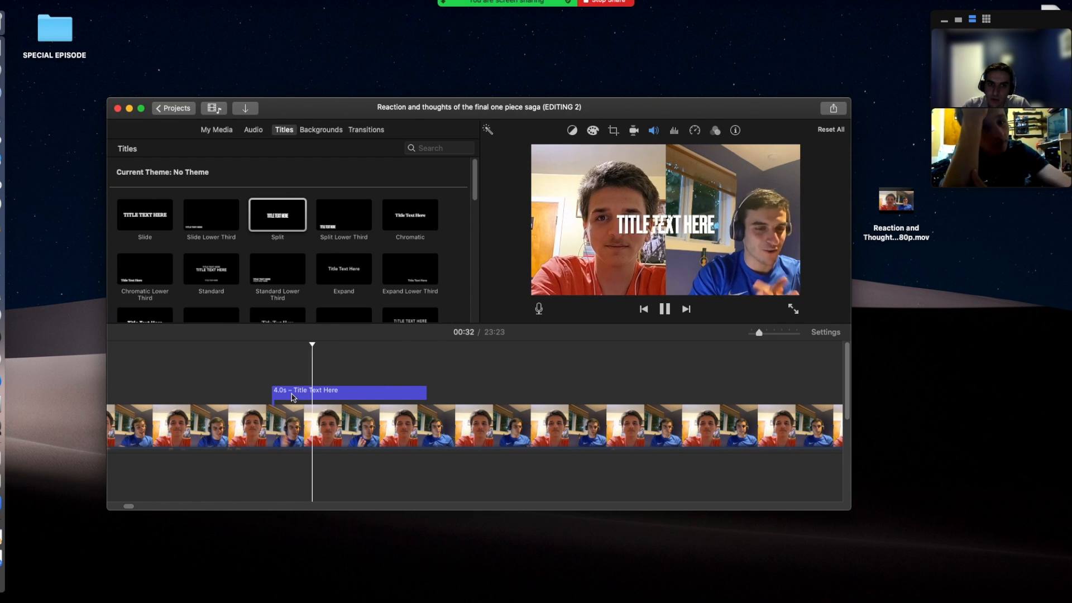
{"action": "left_click", "coordinate": [330, 392]}
{"action": "left_click_drag", "start_coordinate": [329, 391], "coordinate": [378, 391]}
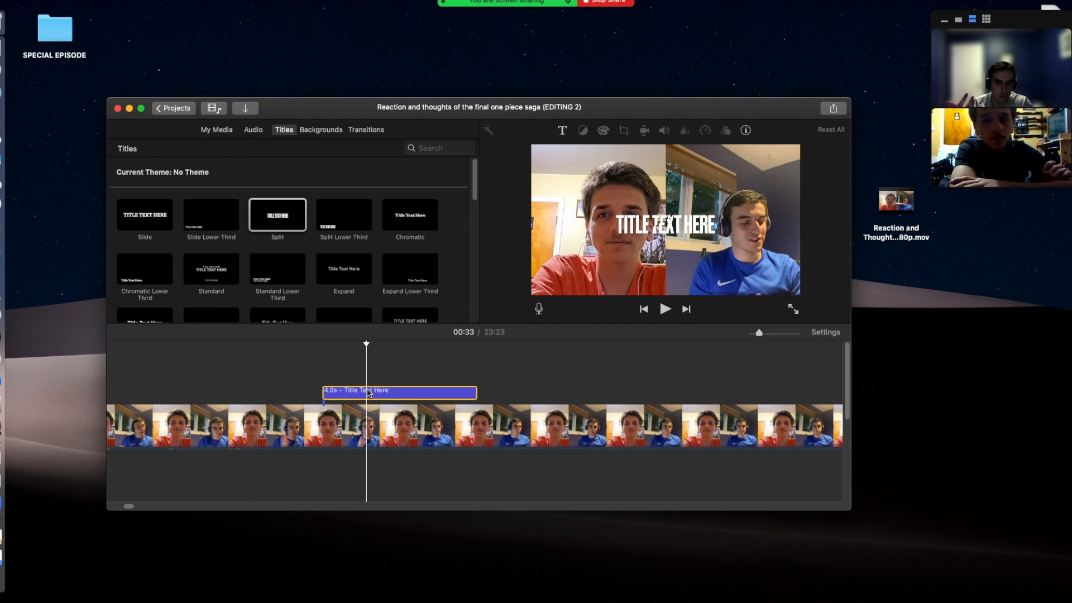
Step: Replace the Split title's placeholder text with "PUT PICTURE OF THE NEWS"
{"action": "double_click", "coordinate": [431, 390]}
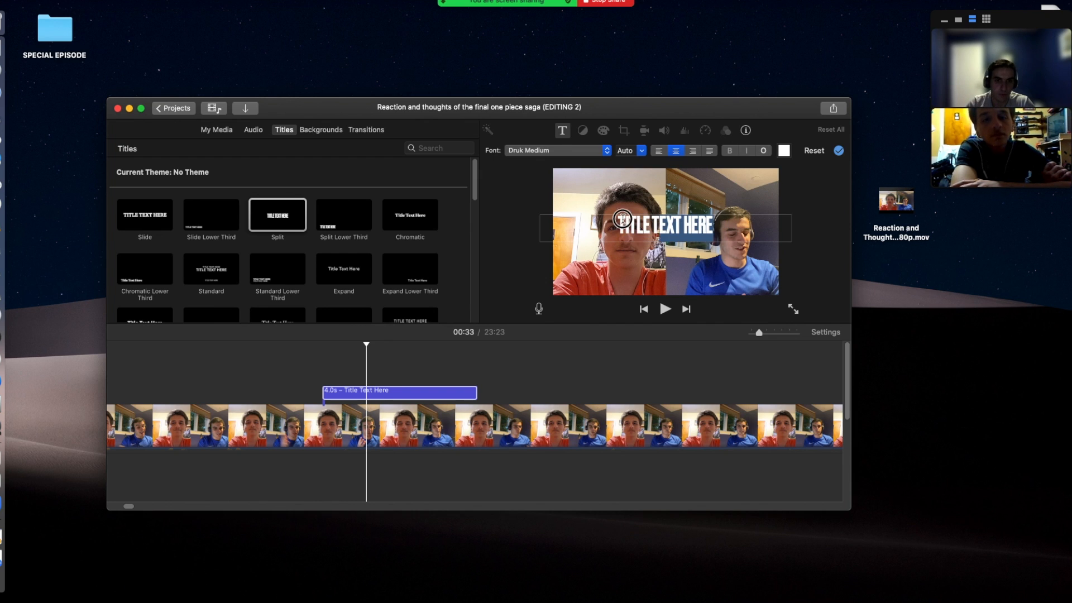
{"action": "key", "text": "BackSpace"}
{"action": "type", "text": "PUT P"}
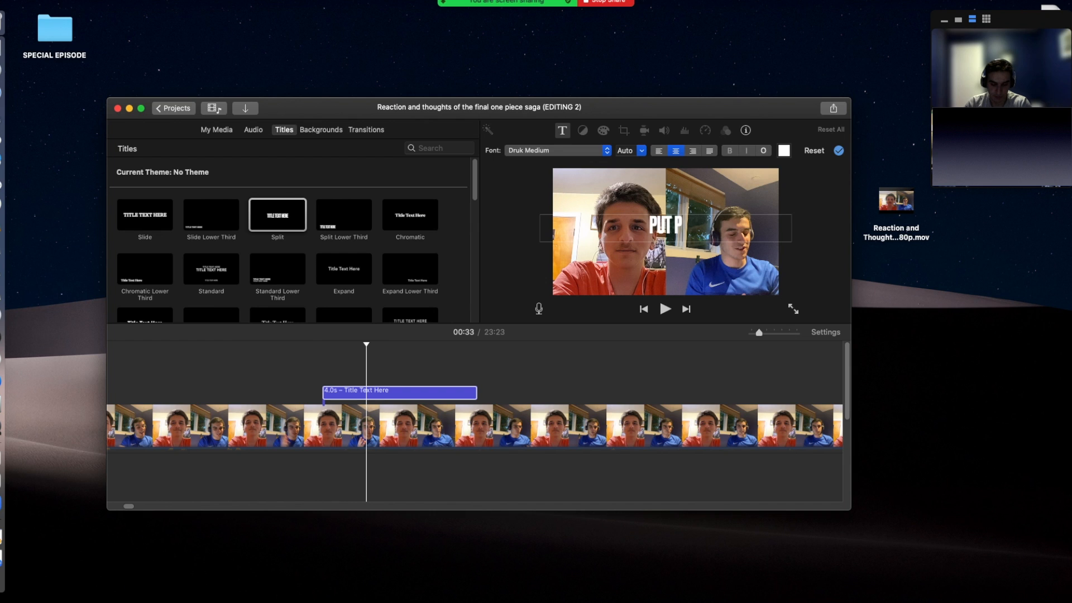
{"action": "type", "text": "ICTIRE"}
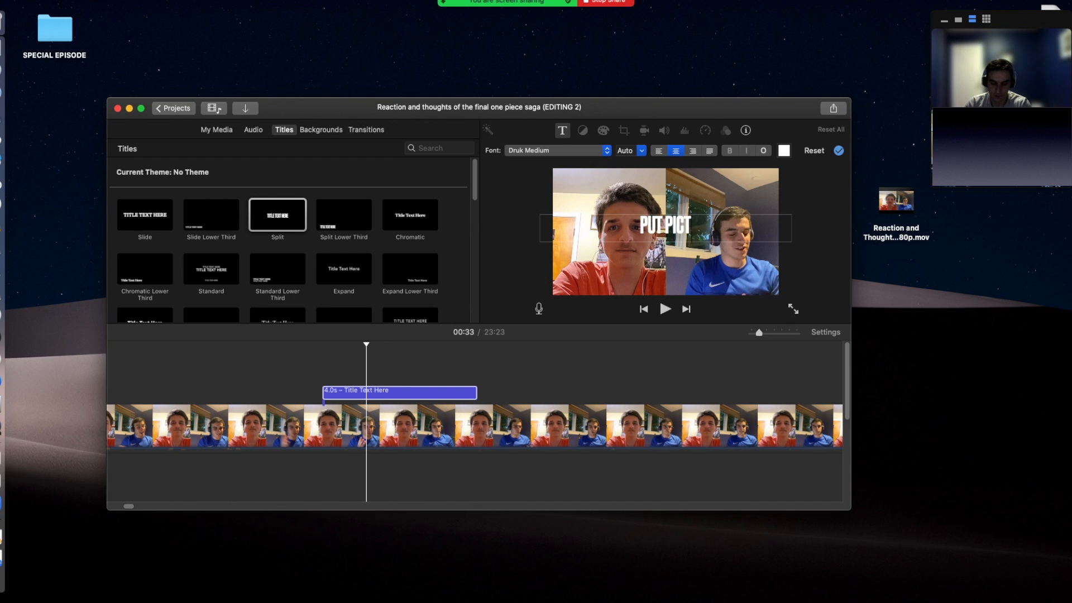
{"action": "key", "text": "BackSpace"}
{"action": "key", "text": "BackSpace"}
{"action": "key", "text": "BackSpace"}
{"action": "type", "text": "URE OG"}
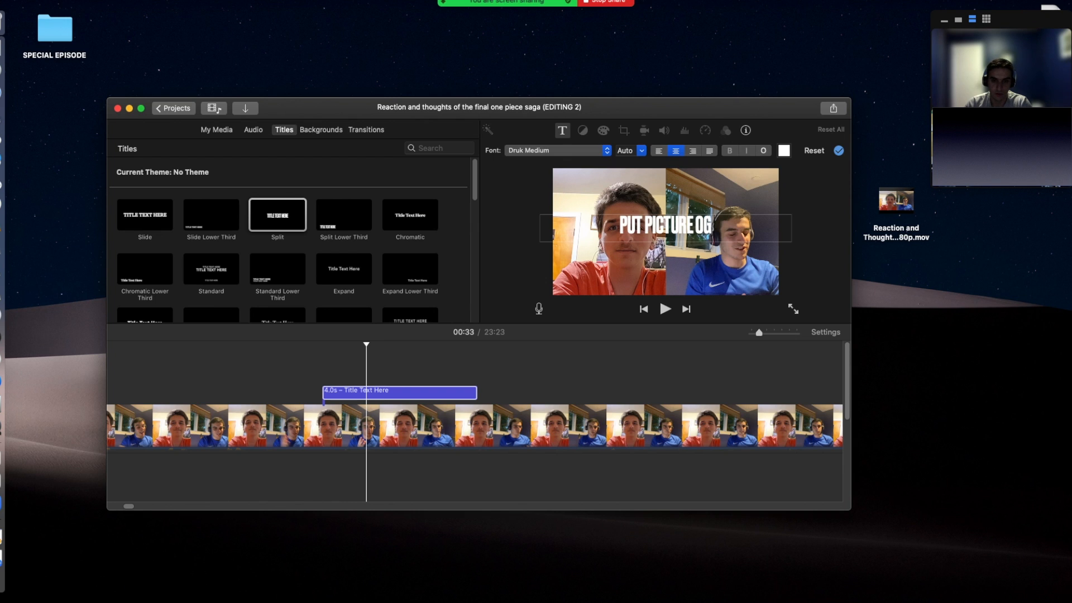
{"action": "key", "text": "BackSpace"}
{"action": "type", "text": "F THE NWS"}
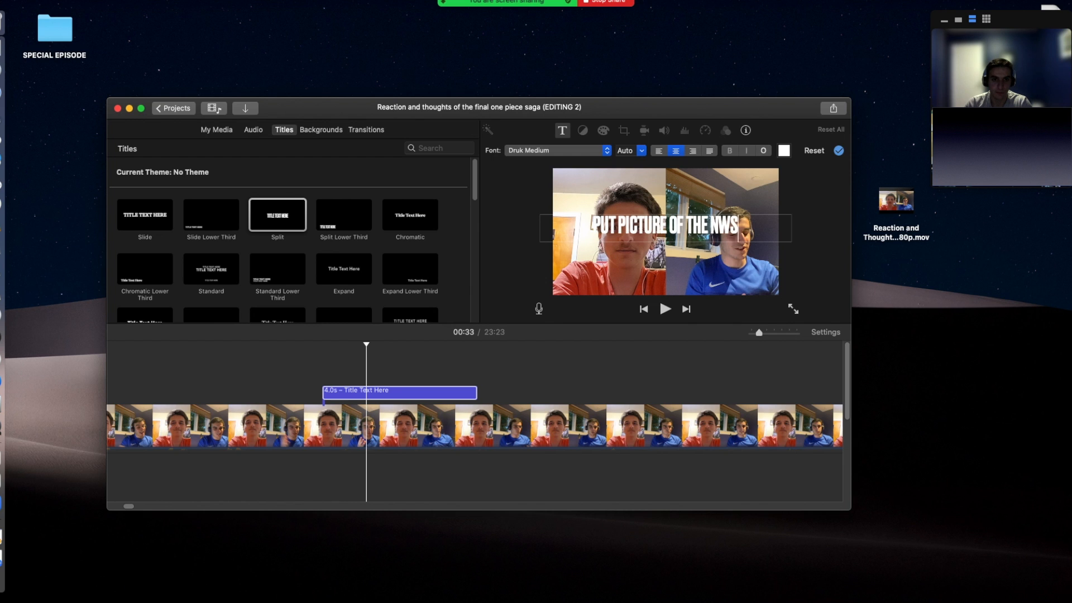
{"action": "key", "text": "BackSpace"}
{"action": "key", "text": "BackSpace"}
{"action": "type", "text": "EWS"}
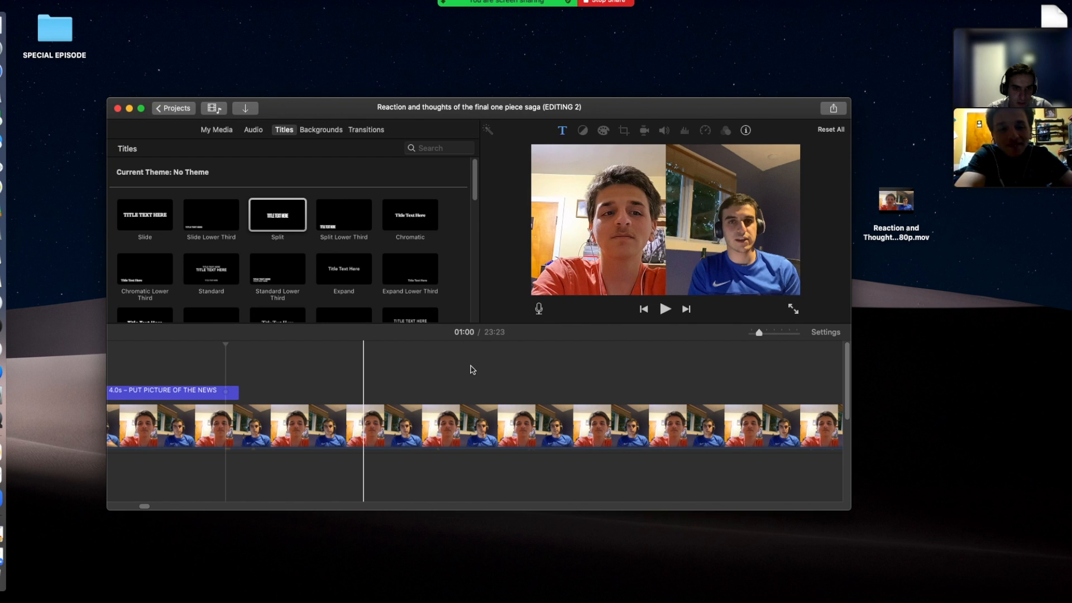
Step: Play the reaction footage from about 01:00 and skim further along the timeline
{"action": "key", "text": "space"}
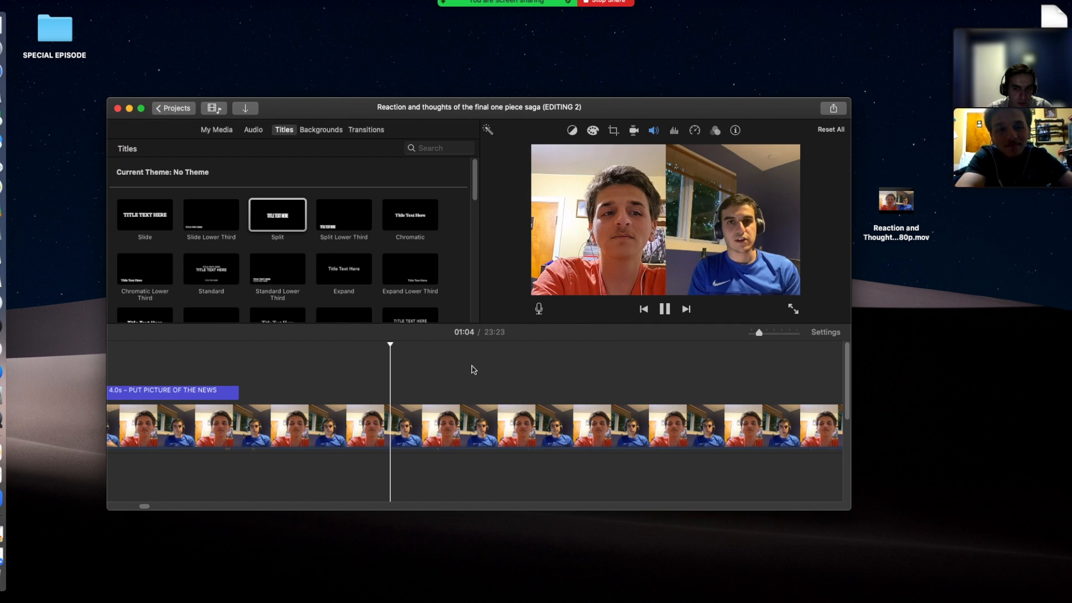
{"action": "left_click", "coordinate": [652, 371]}
{"action": "left_click_drag", "start_coordinate": [796, 370], "coordinate": [845, 372]}
{"action": "left_click", "coordinate": [145, 375]}
{"action": "left_click_drag", "start_coordinate": [145, 375], "coordinate": [107, 369]}
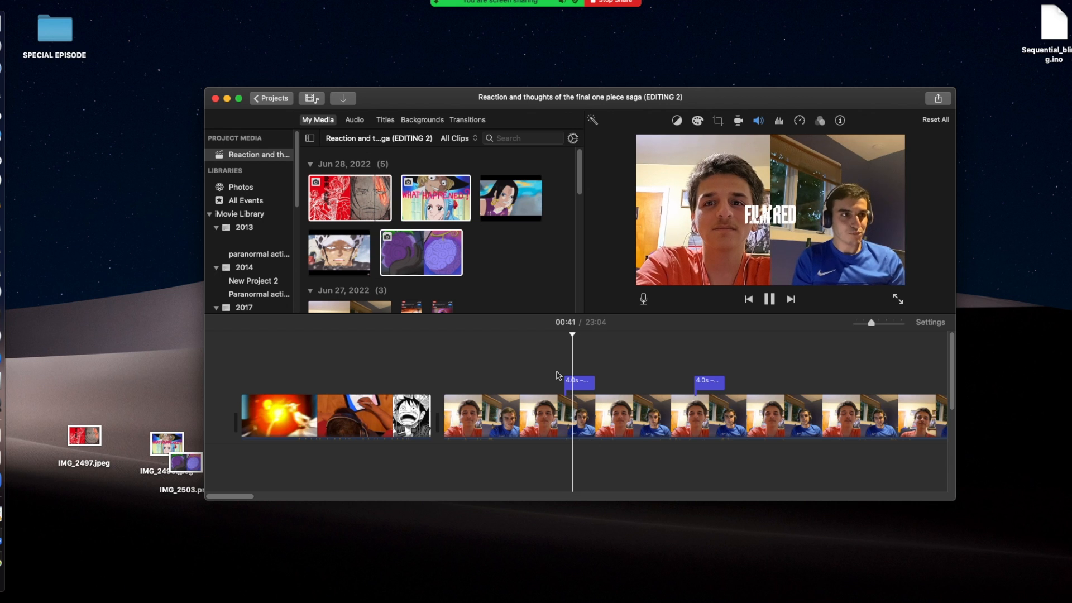
Step: Split the reaction clip at the start and at the end of the FILM RED title
{"action": "left_click", "coordinate": [573, 382]}
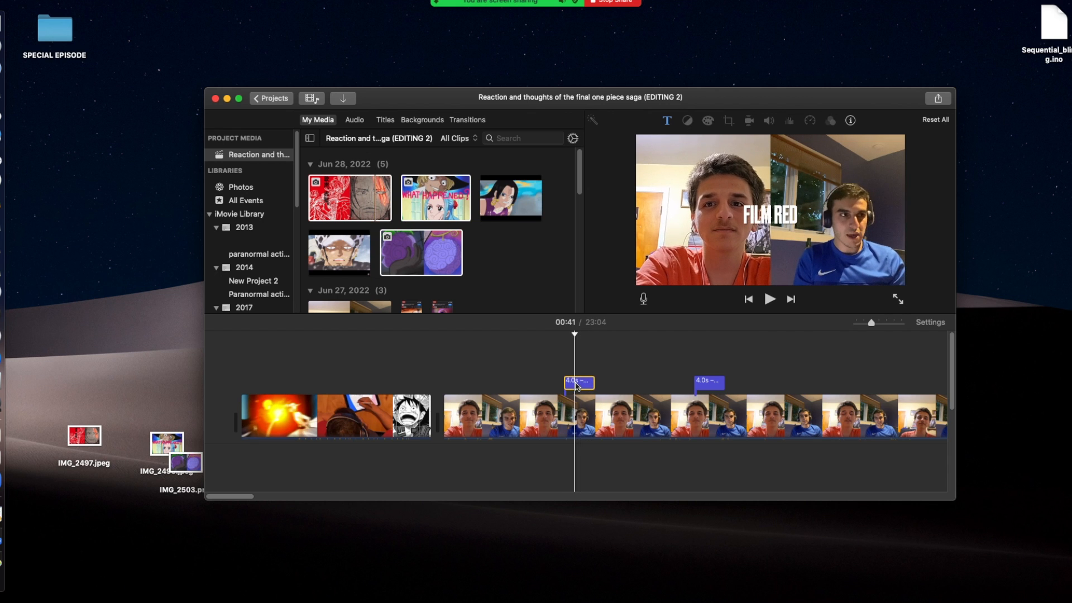
{"action": "left_click_drag", "start_coordinate": [872, 322], "coordinate": [893, 323]}
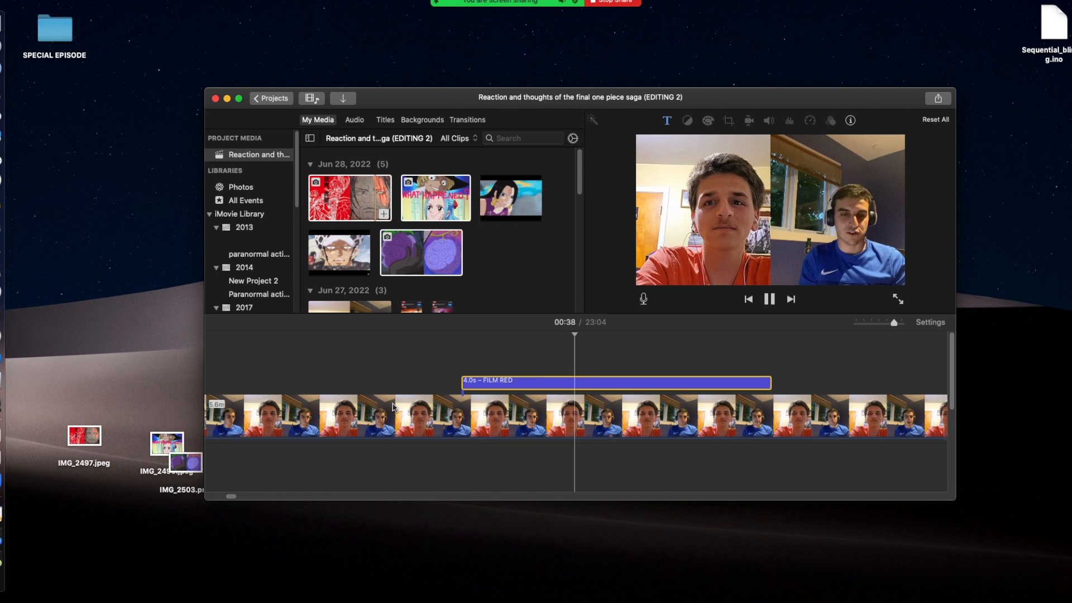
{"action": "left_click", "coordinate": [459, 413]}
{"action": "right_click", "coordinate": [459, 414]}
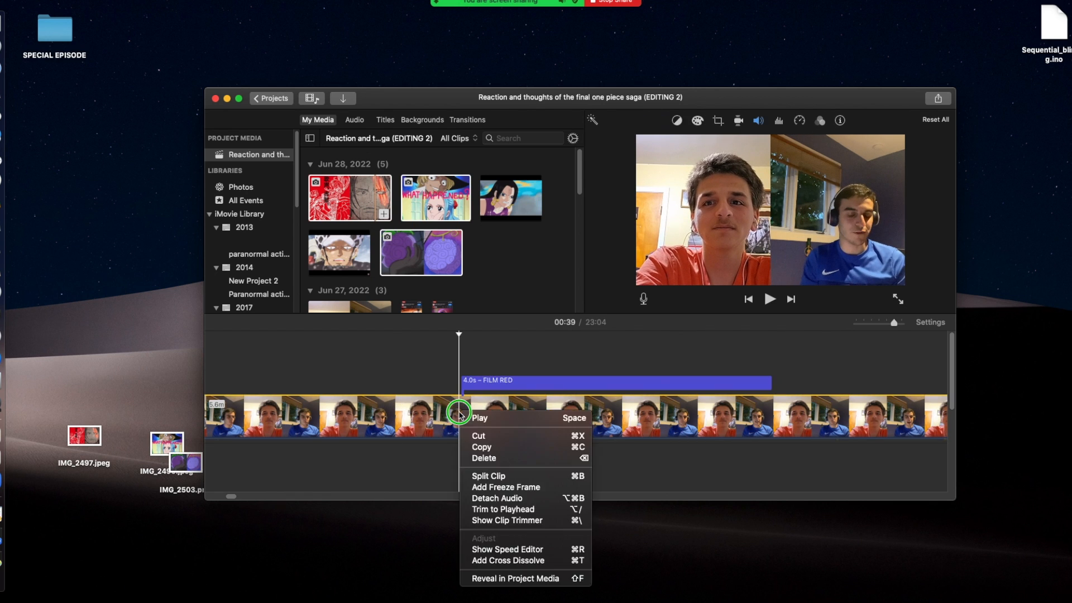
{"action": "left_click", "coordinate": [489, 476]}
{"action": "left_click", "coordinate": [771, 403]}
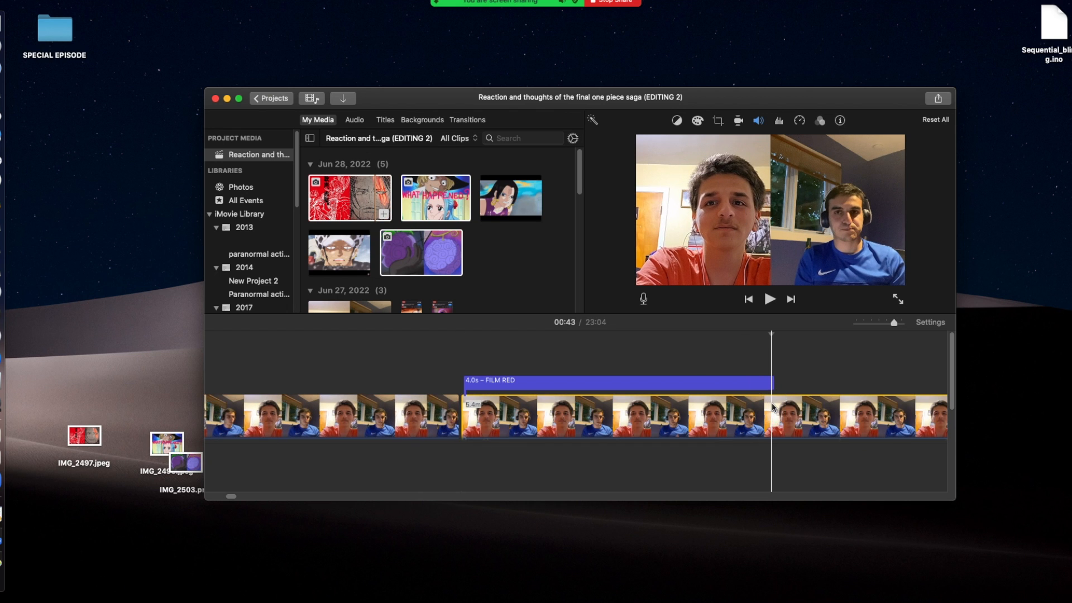
{"action": "right_click", "coordinate": [771, 403]}
{"action": "left_click", "coordinate": [791, 466]}
Step: Delete the FILM RED title and place the red-and-grey manga picture above the split-off section in its place
{"action": "left_click", "coordinate": [714, 383]}
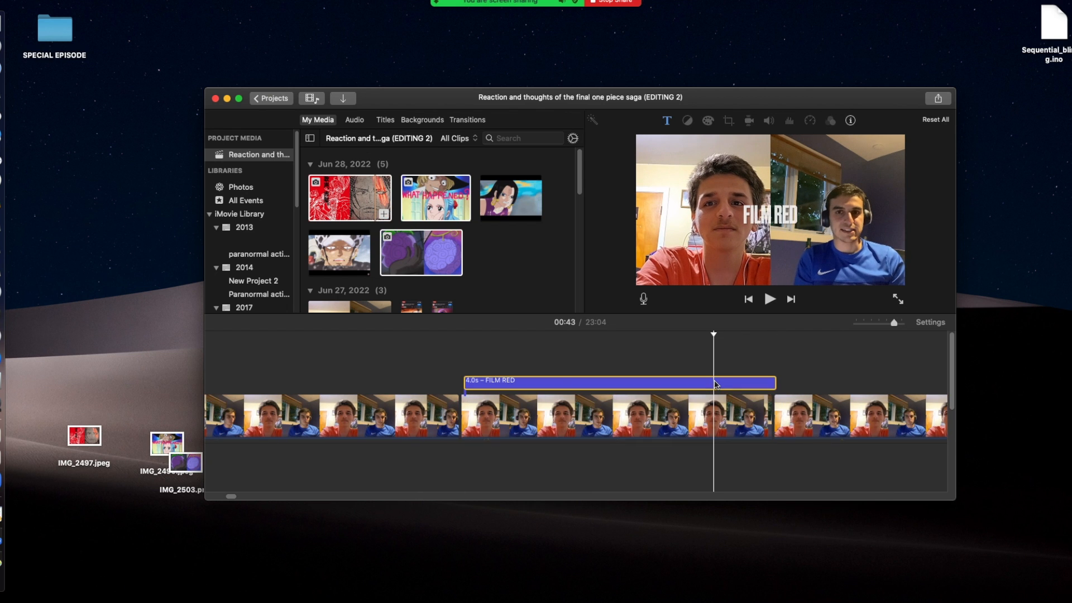
{"action": "key", "text": "Delete"}
{"action": "left_click_drag", "start_coordinate": [330, 198], "coordinate": [366, 221]}
{"action": "left_click_drag", "start_coordinate": [501, 249], "coordinate": [458, 240]}
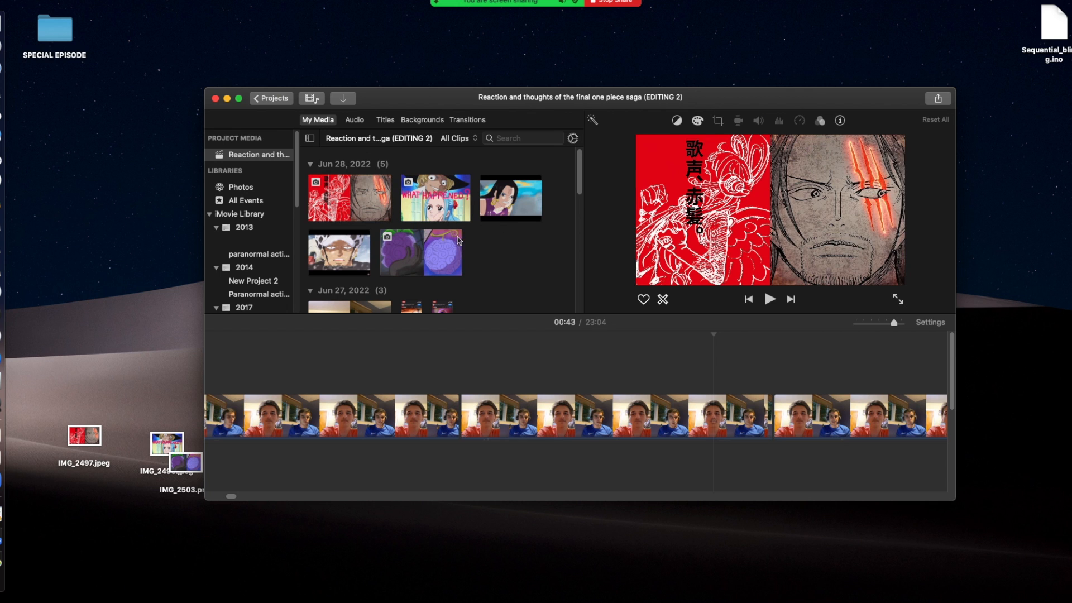
{"action": "left_click_drag", "start_coordinate": [519, 315], "coordinate": [463, 361]}
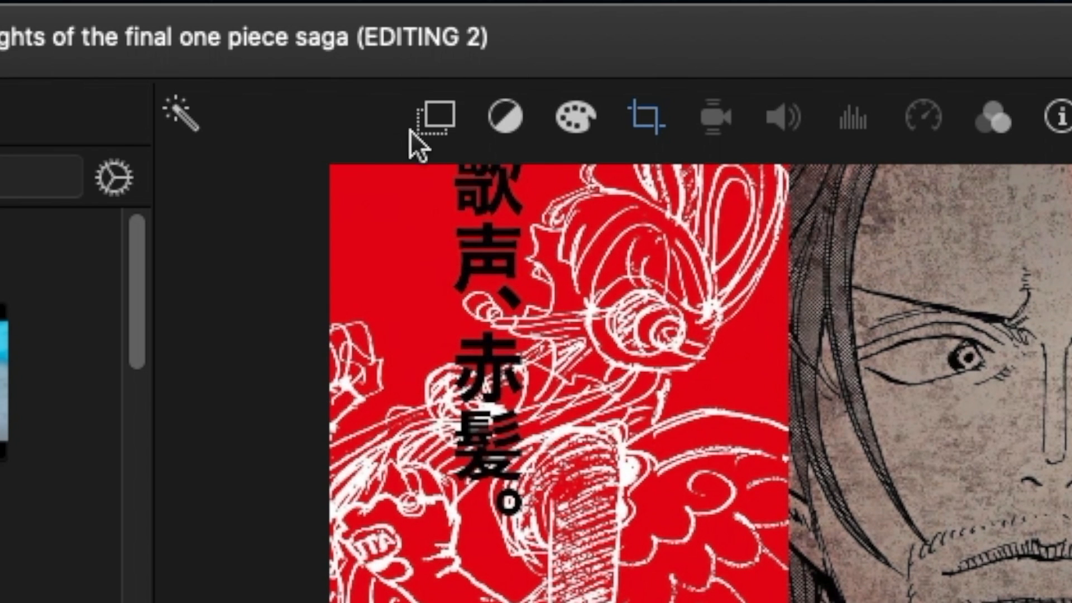
Step: Try the Cutaway opacity setting and the Split Screen overlay on the red-and-grey picture
{"action": "left_click", "coordinate": [443, 112]}
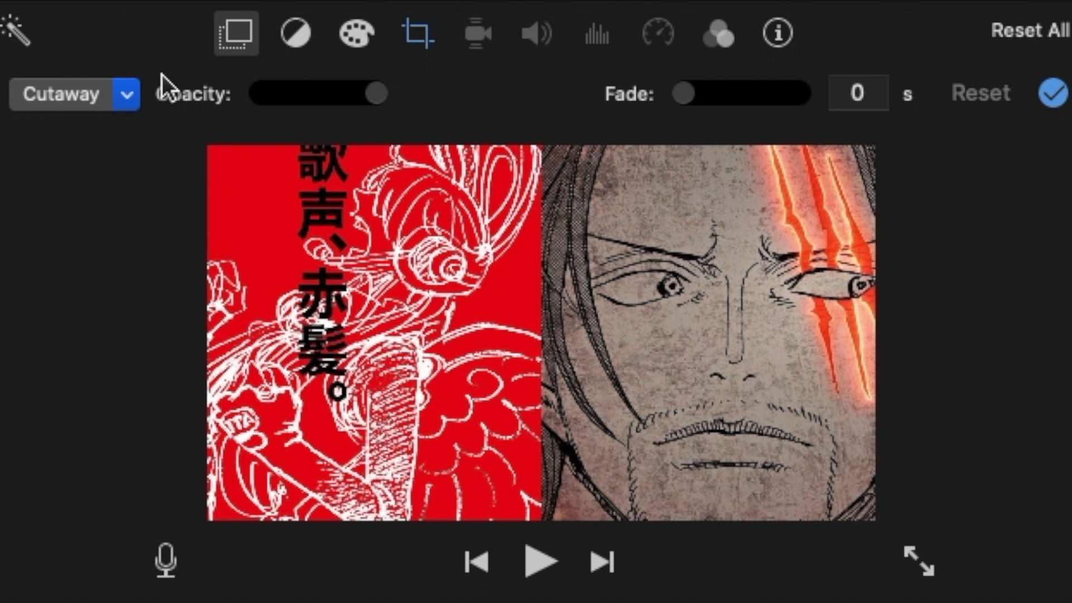
{"action": "left_click", "coordinate": [263, 193]}
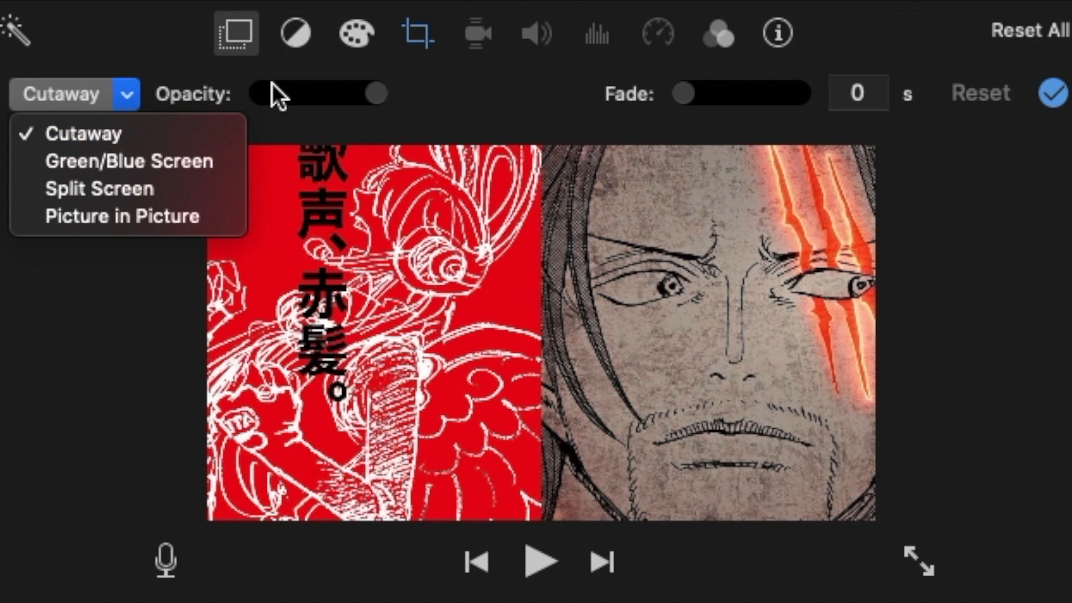
{"action": "left_click", "coordinate": [334, 94]}
{"action": "left_click_drag", "start_coordinate": [356, 93], "coordinate": [378, 118]}
{"action": "left_click", "coordinate": [126, 93]}
{"action": "left_click", "coordinate": [131, 188]}
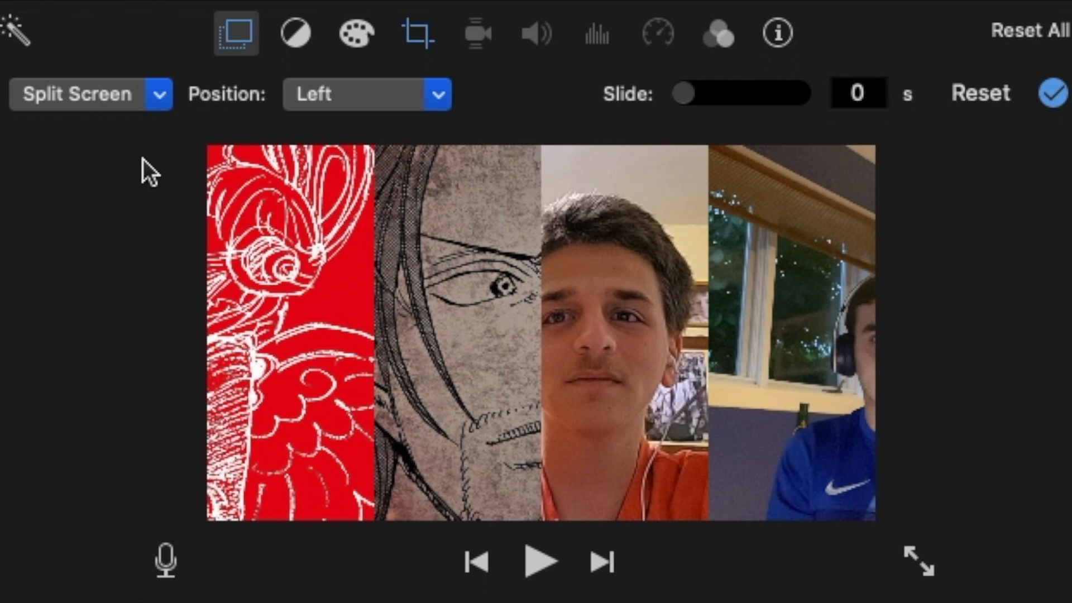
Step: Switch the picture's overlay to Picture in Picture, then enlarge it and centre it just above the lower edge of the frame
{"action": "left_click", "coordinate": [153, 99]}
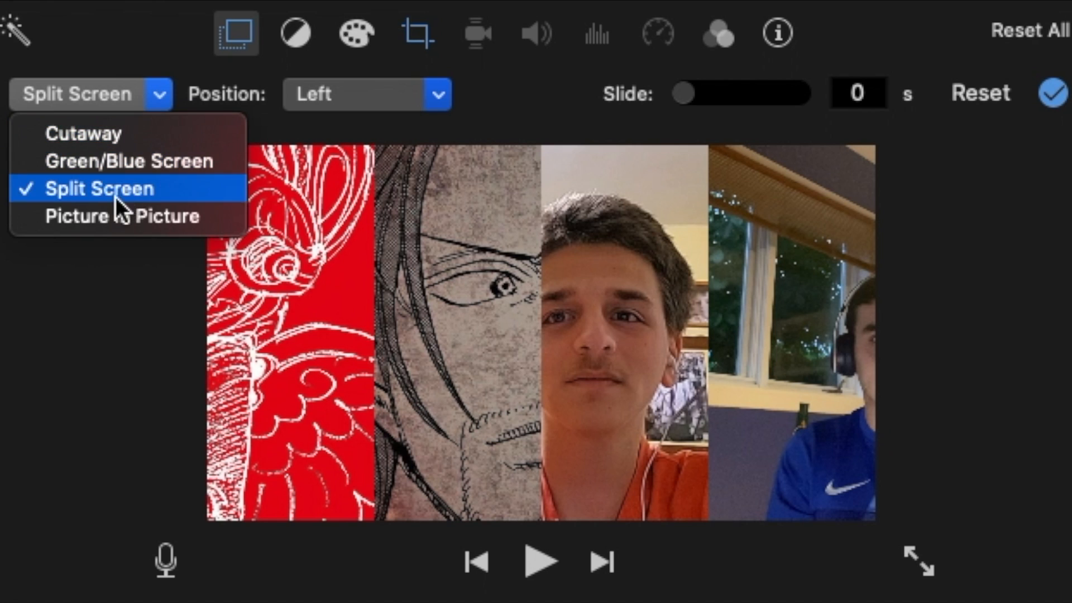
{"action": "left_click", "coordinate": [116, 215]}
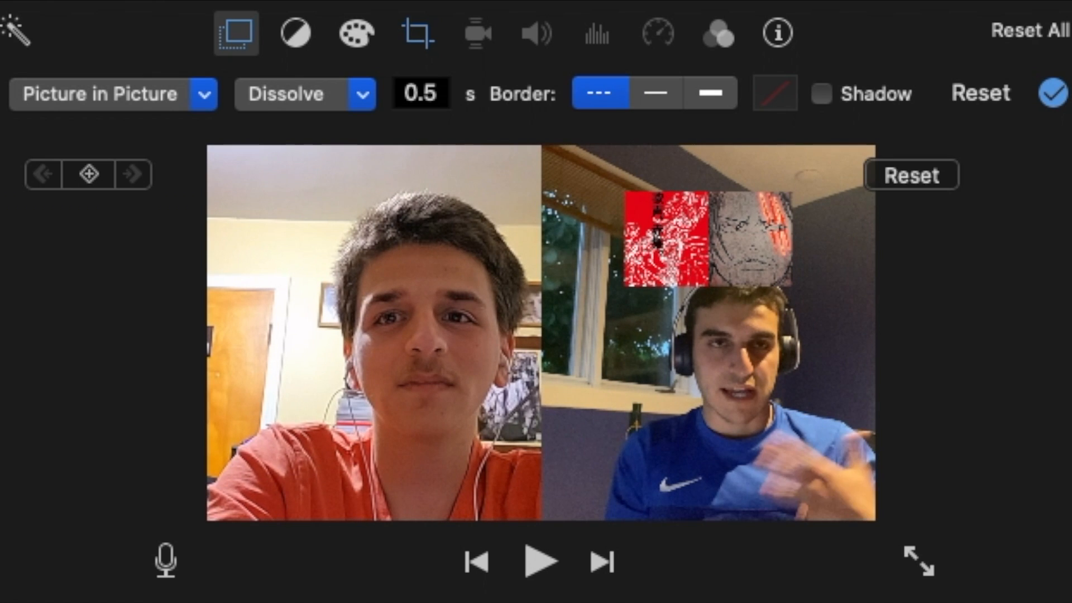
{"action": "left_click", "coordinate": [694, 254]}
{"action": "left_click_drag", "start_coordinate": [694, 254], "coordinate": [531, 207]}
{"action": "left_click_drag", "start_coordinate": [624, 239], "coordinate": [776, 333]}
{"action": "left_click_drag", "start_coordinate": [632, 261], "coordinate": [551, 459]}
{"action": "left_click_drag", "start_coordinate": [704, 331], "coordinate": [636, 379]}
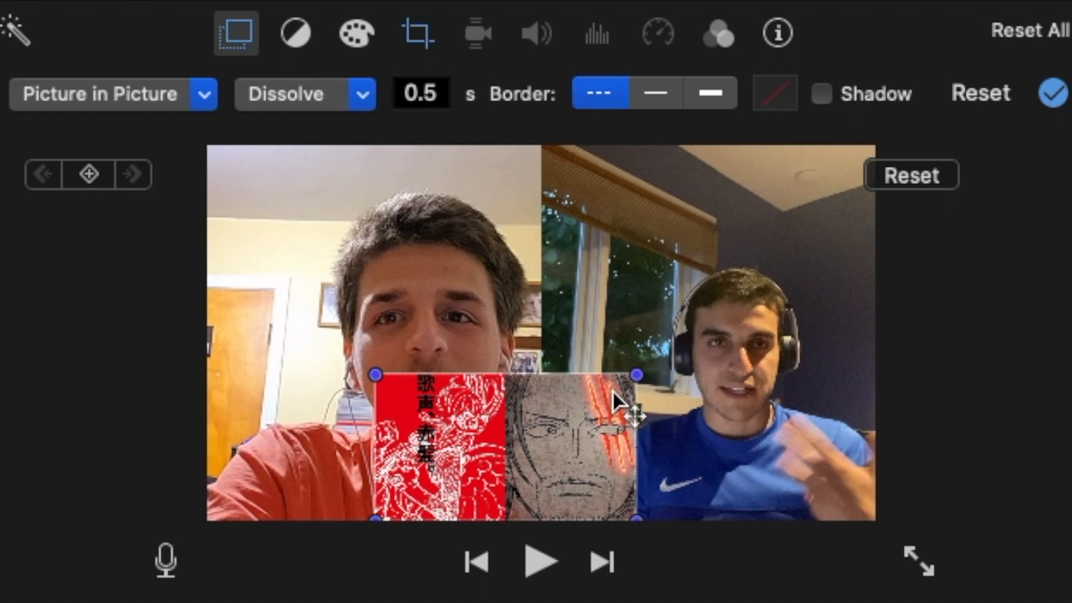
{"action": "left_click_drag", "start_coordinate": [484, 410], "coordinate": [529, 407]}
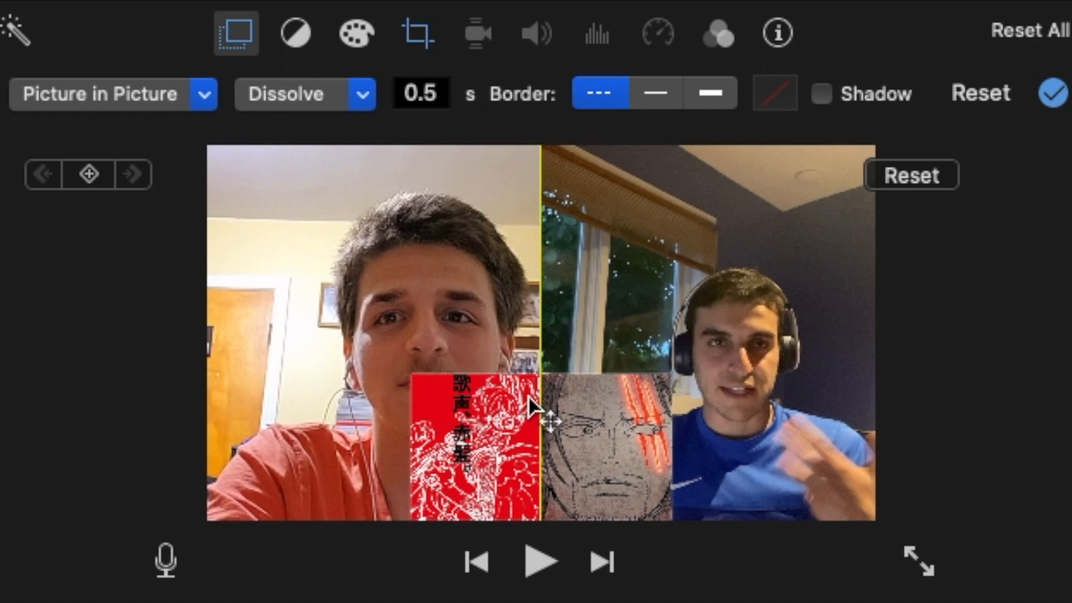
{"action": "left_click_drag", "start_coordinate": [514, 419], "coordinate": [516, 403]}
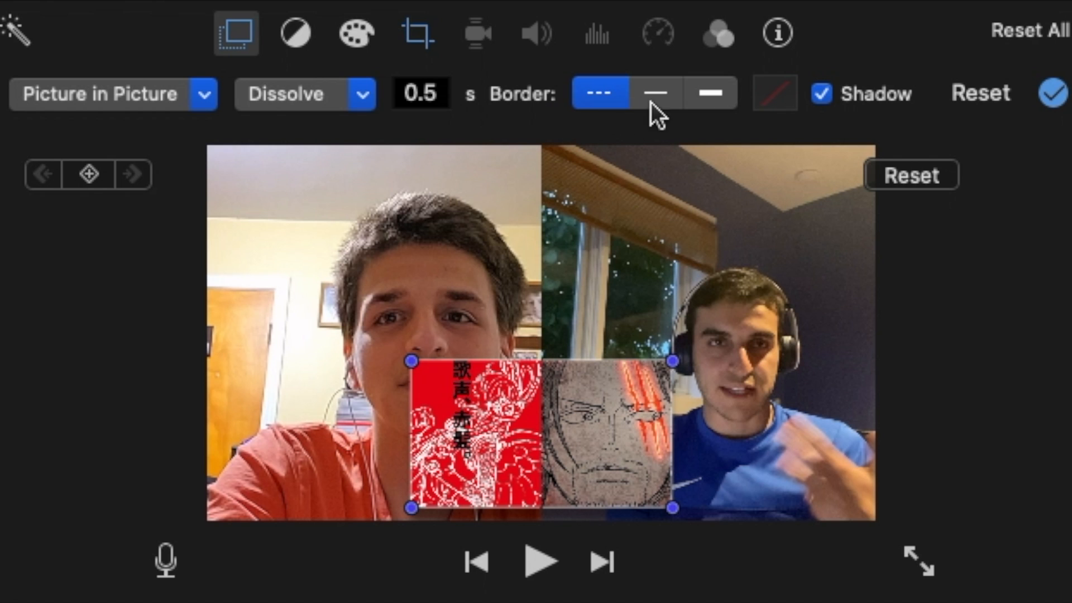
Step: Give the inset picture a shadow and the thick border, and set its crop style to Fit
{"action": "left_click", "coordinate": [709, 95]}
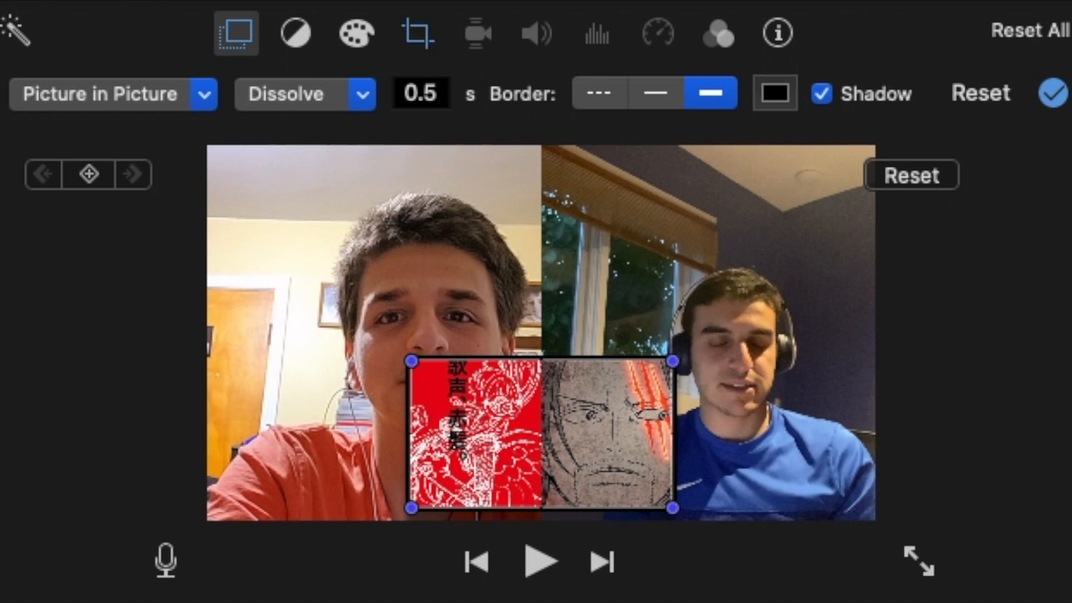
{"action": "left_click", "coordinate": [418, 35]}
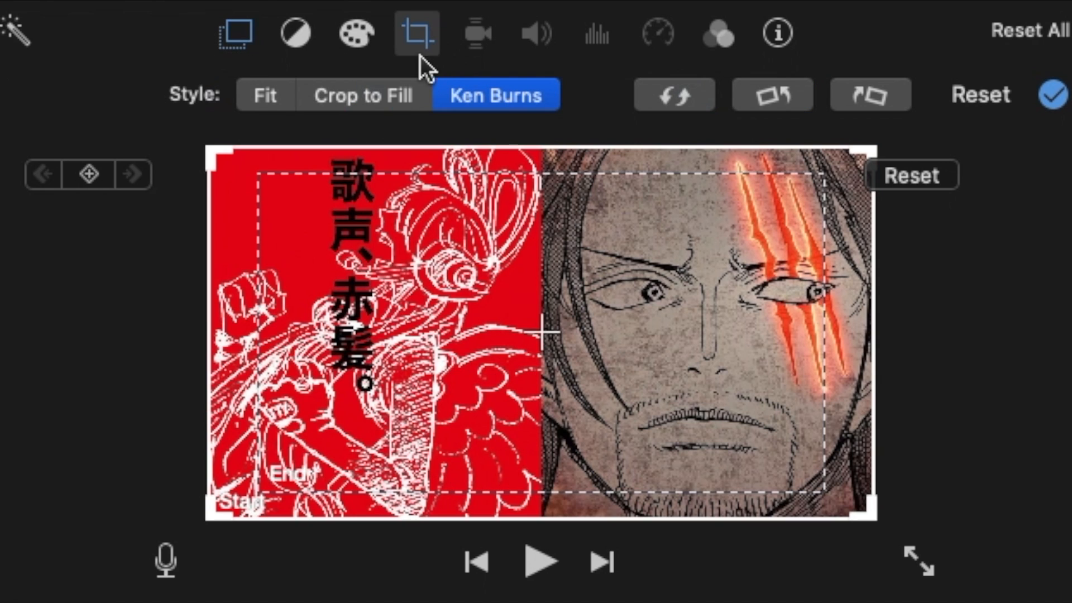
{"action": "left_click", "coordinate": [254, 96]}
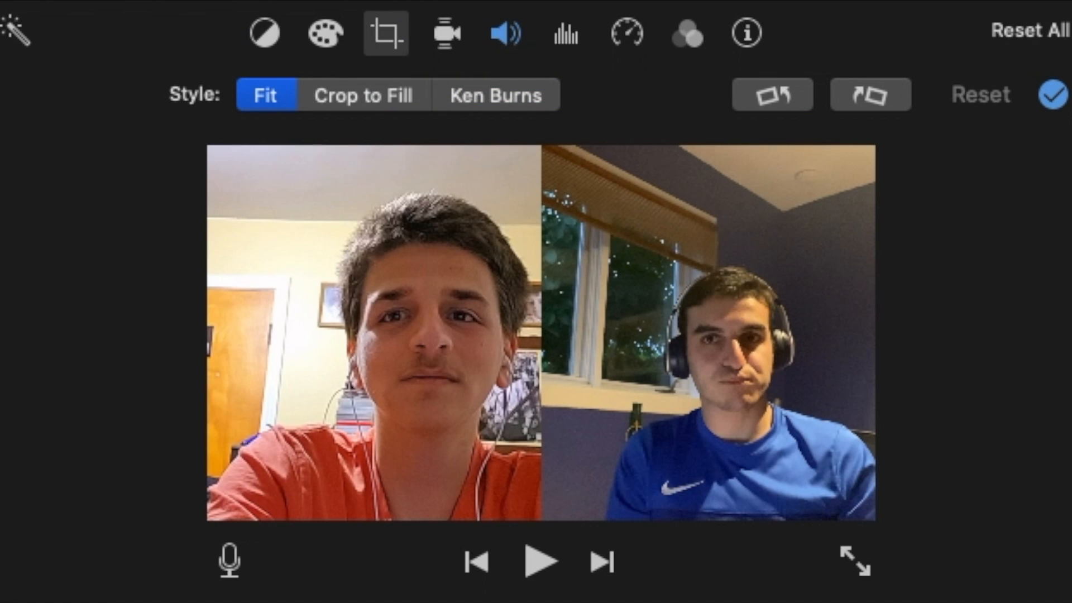
Step: Play the movie from just before the inset picture to about 00:44, then move on along the timeline
{"action": "left_click", "coordinate": [367, 373]}
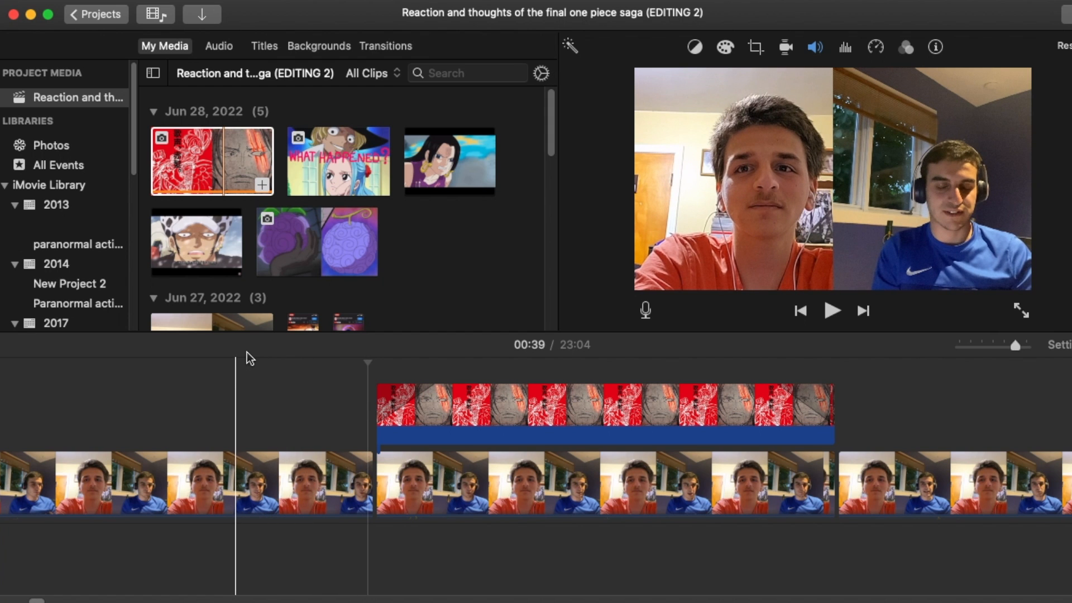
{"action": "key", "text": "space"}
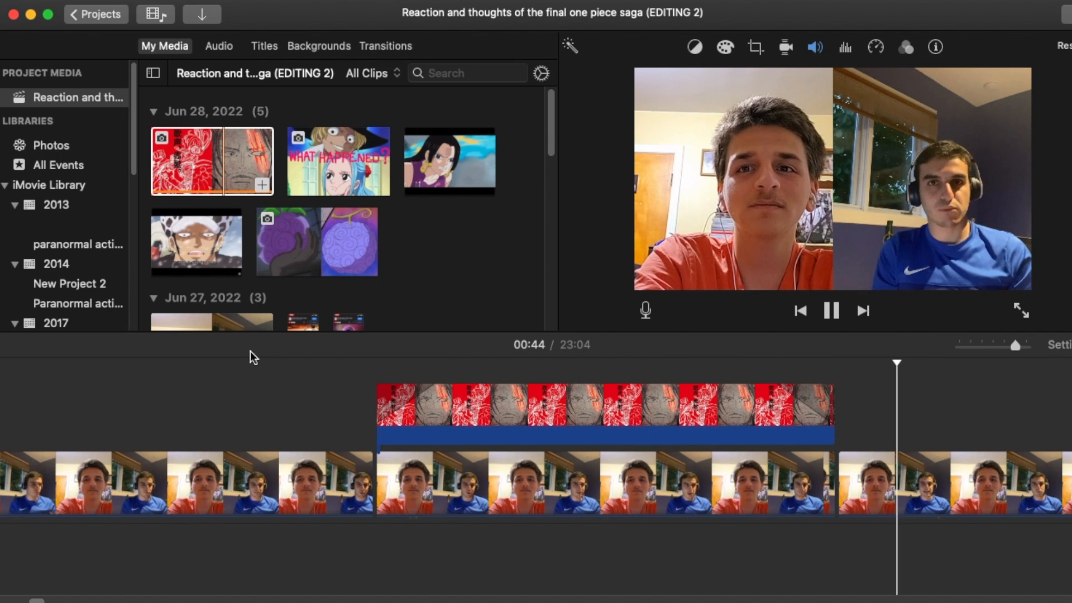
{"action": "key", "text": "space"}
{"action": "scroll", "coordinate": [694, 400], "scroll_direction": "right", "scroll_amount": 5}
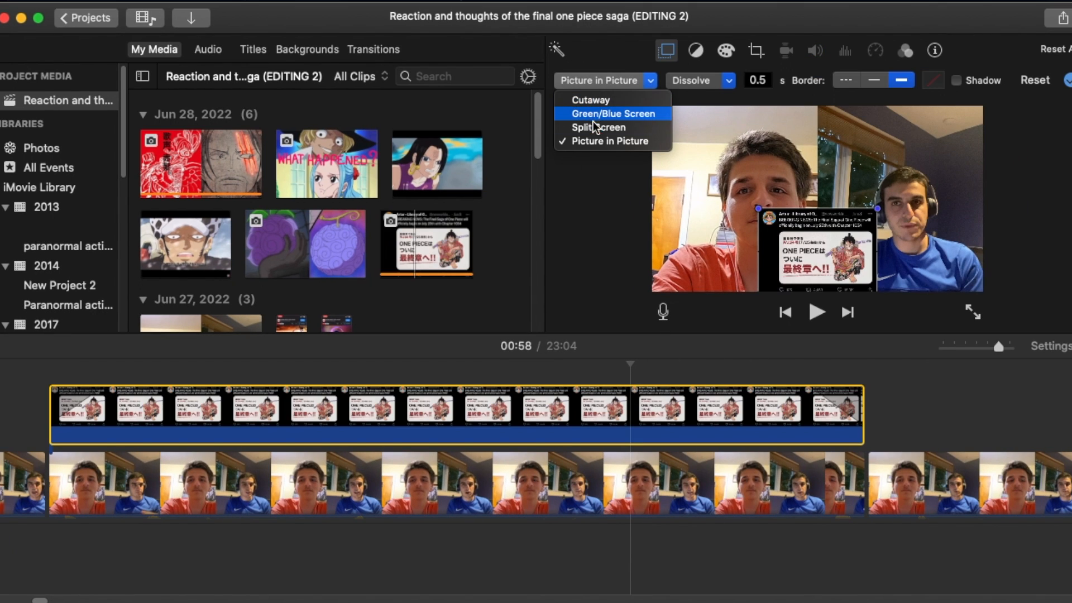
Step: Change the One Piece tweet picture's overlay to Cutaway and lower its opacity so the reaction footage shows through
{"action": "left_click", "coordinate": [592, 101]}
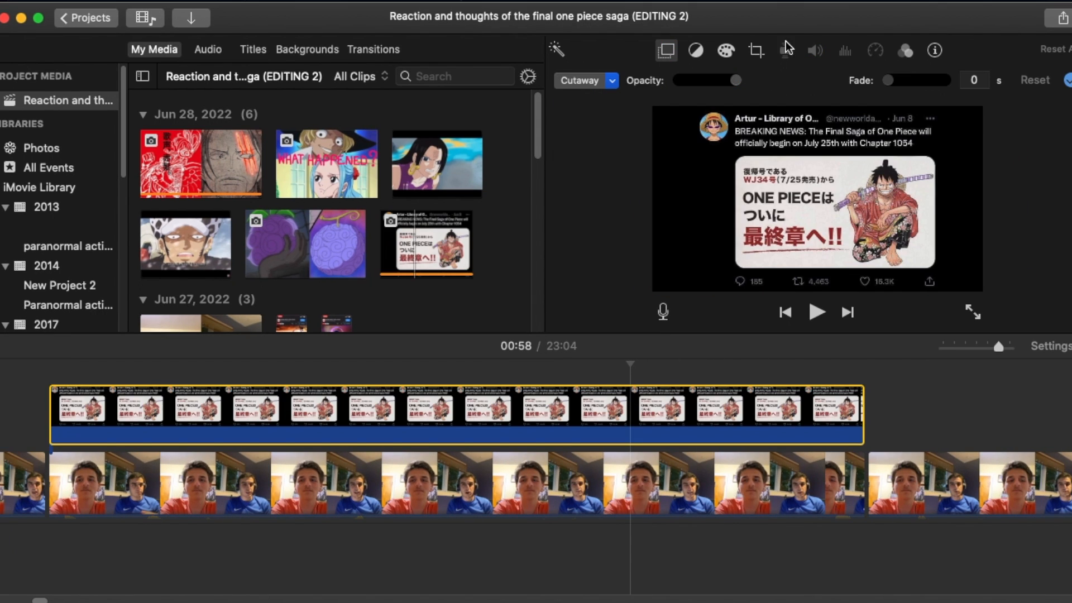
{"action": "left_click_drag", "start_coordinate": [734, 81], "coordinate": [716, 90]}
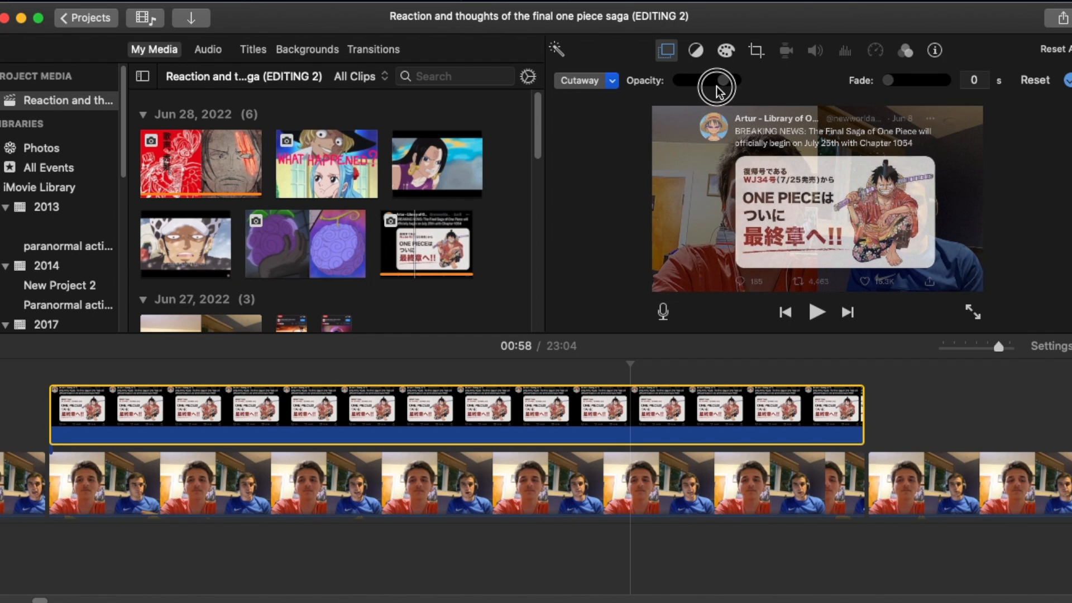
{"action": "left_click_drag", "start_coordinate": [720, 88], "coordinate": [722, 89]}
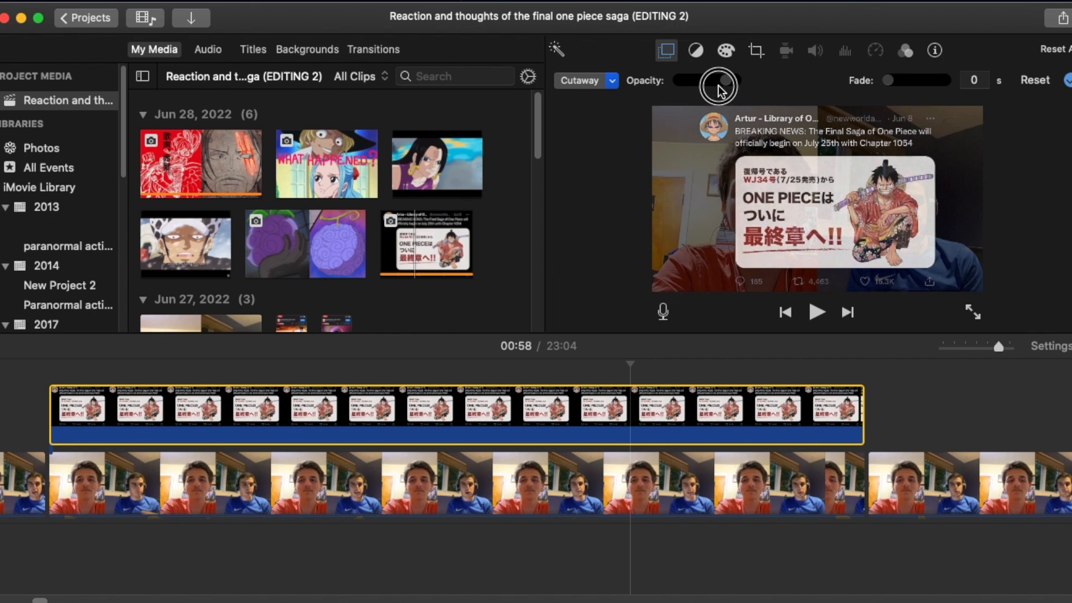
{"action": "left_click", "coordinate": [880, 391]}
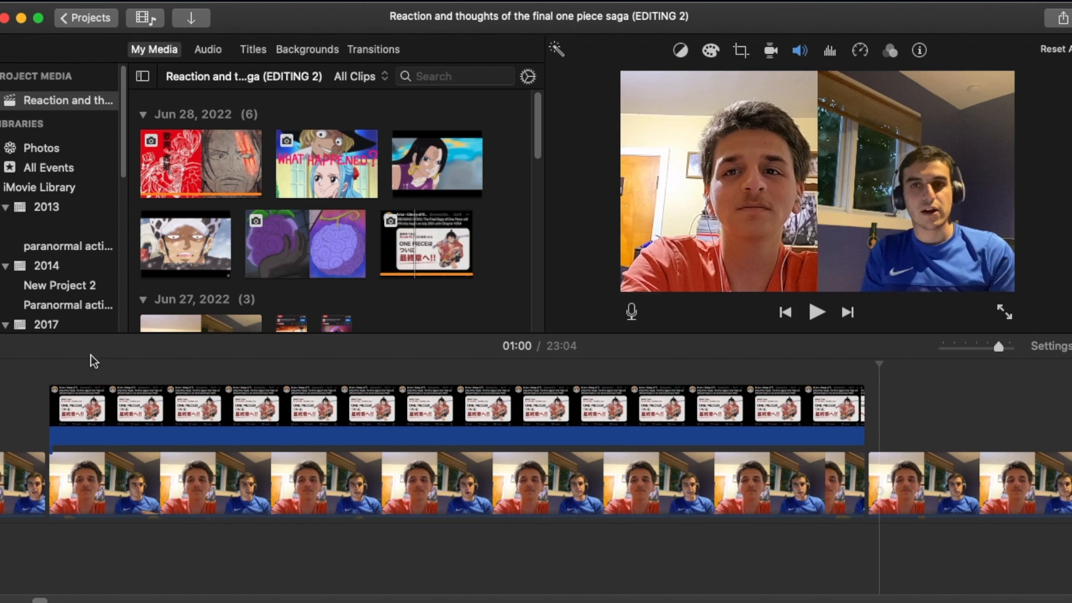
Step: Play the movie to about 01:03, pause it and select the tweet cutaway near its end
{"action": "scroll", "coordinate": [446, 374], "scroll_direction": "left", "scroll_amount": 10}
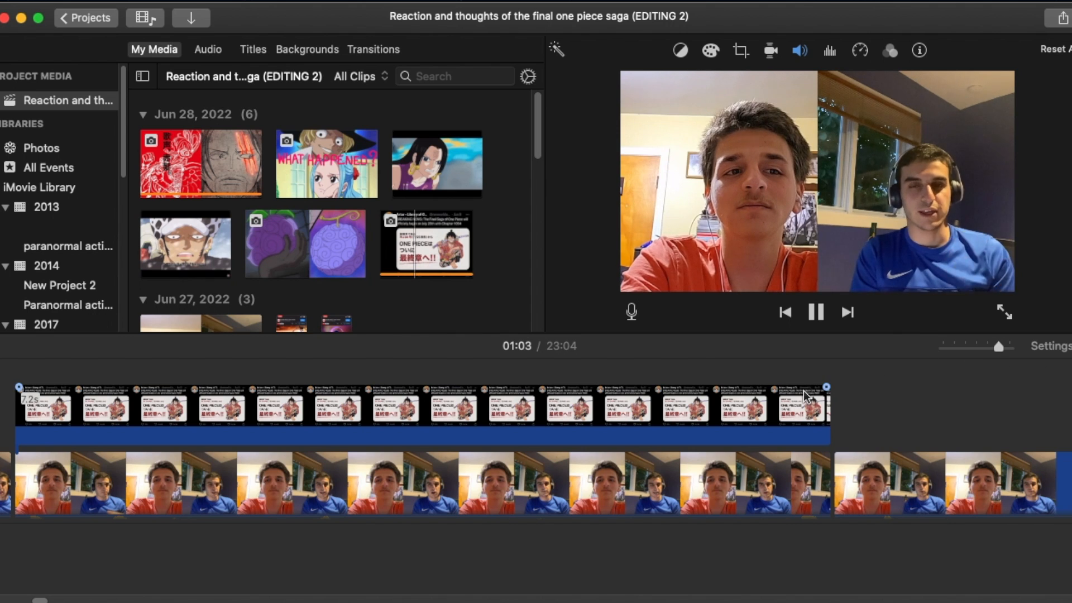
{"action": "key", "text": "space"}
{"action": "left_click", "coordinate": [144, 411]}
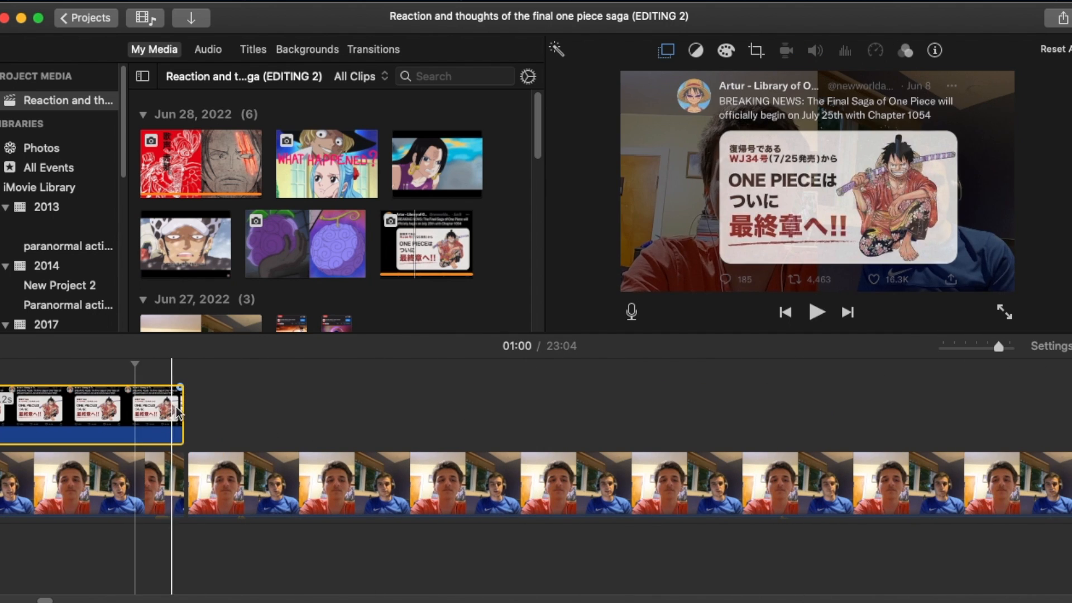
Step: Extend the tweet cutaway's end to about 01:04 and play the movie from just before the cutaway to about 01:08
{"action": "left_click_drag", "start_coordinate": [187, 411], "coordinate": [617, 446]}
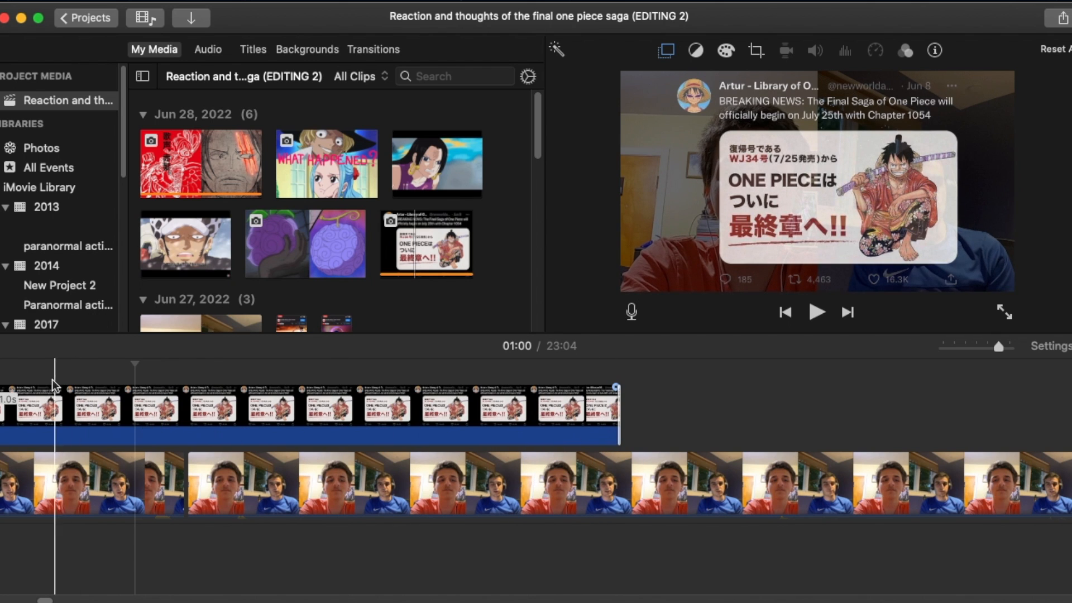
{"action": "scroll", "coordinate": [23, 370], "scroll_direction": "left", "scroll_amount": 15}
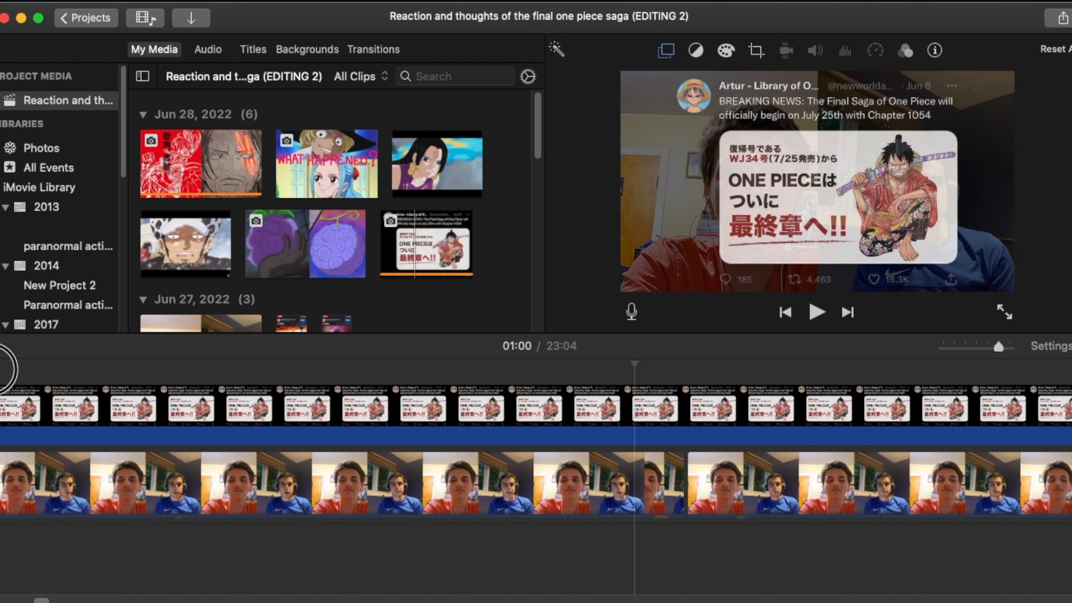
{"action": "left_click", "coordinate": [149, 368]}
{"action": "key", "text": "space"}
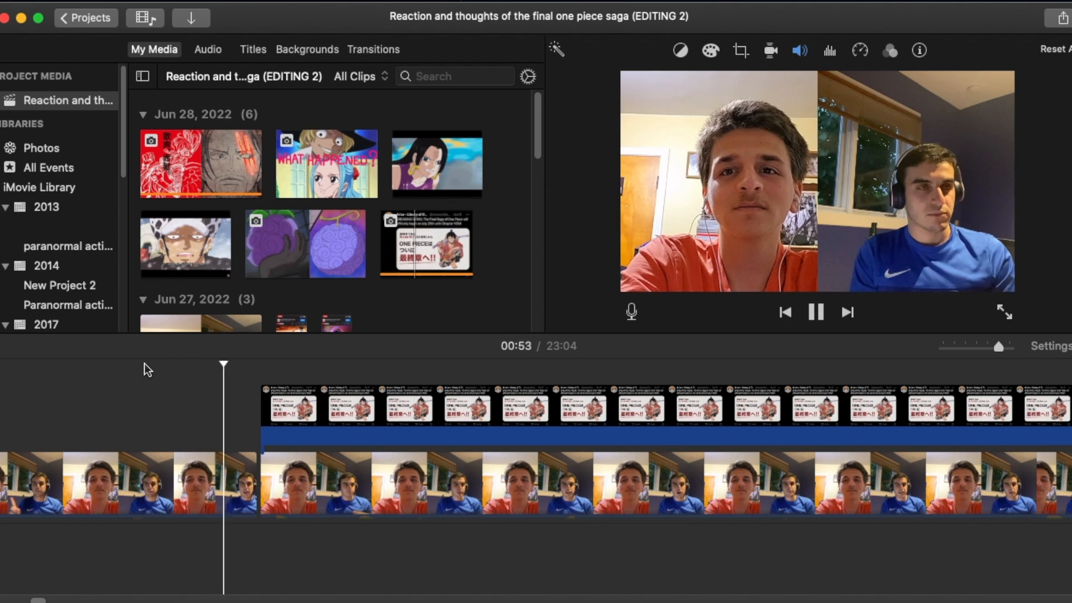
{"action": "key", "text": "XF86AudioRaiseVolume"}
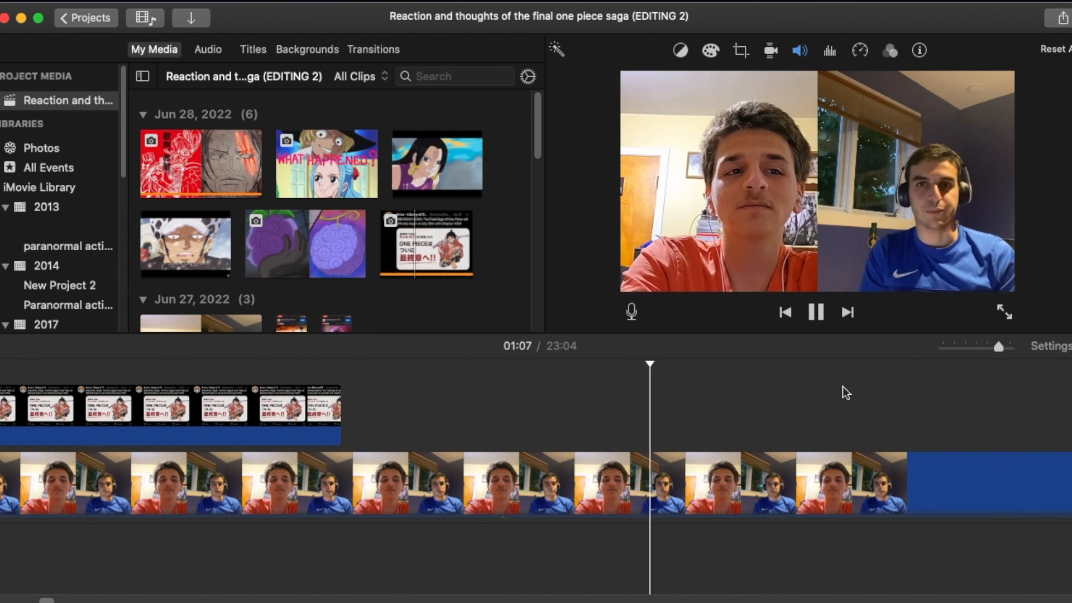
{"action": "key", "text": "space"}
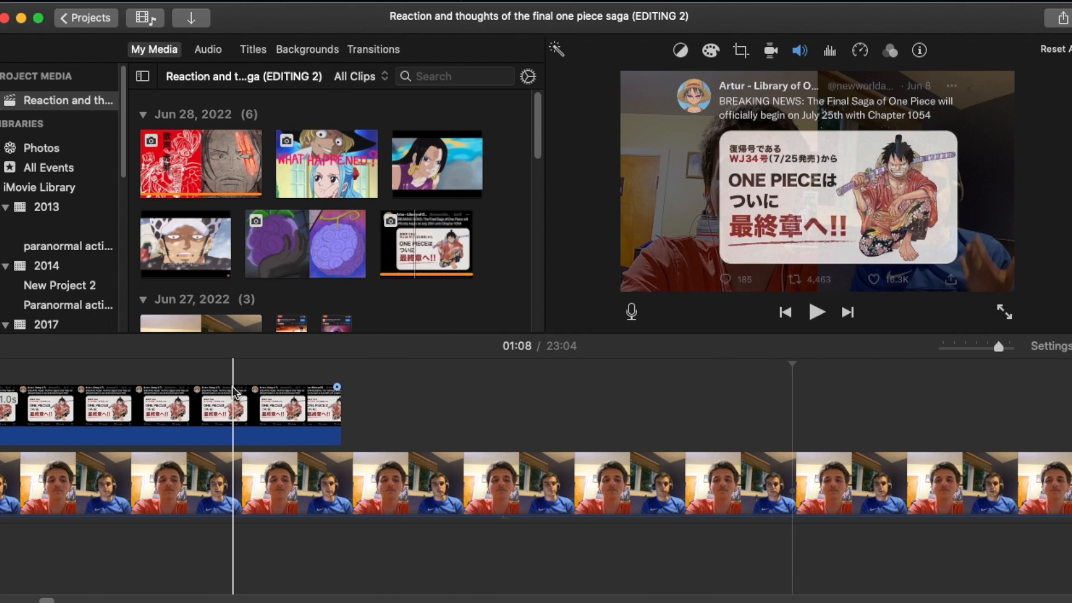
Step: Replay the last moments of the tweet cutaway and extend its end slightly further over the reaction footage
{"action": "key", "text": "space"}
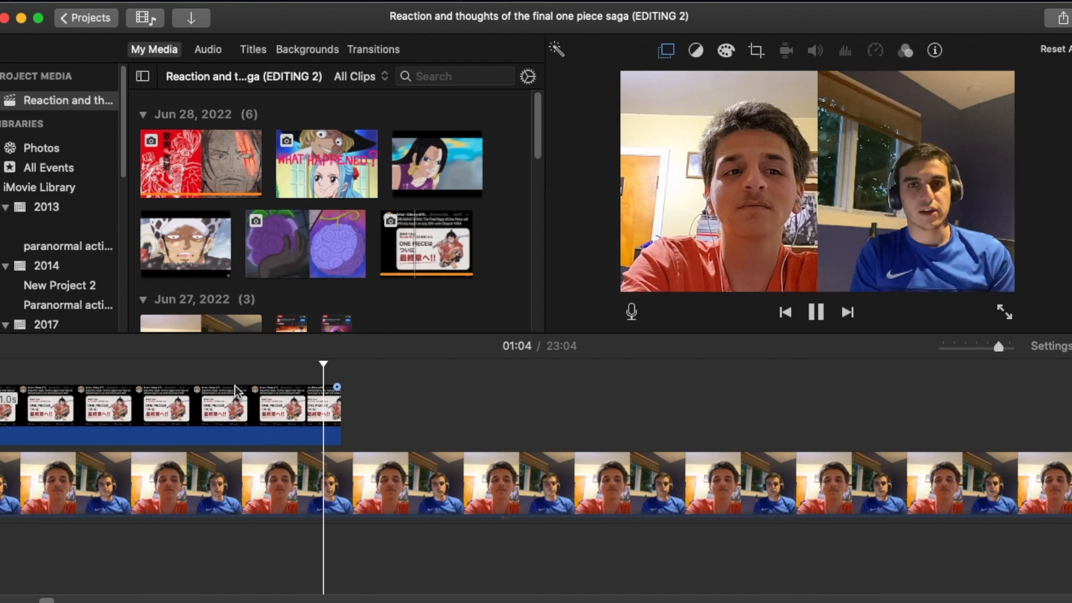
{"action": "key", "text": "space"}
{"action": "left_click", "coordinate": [302, 408]}
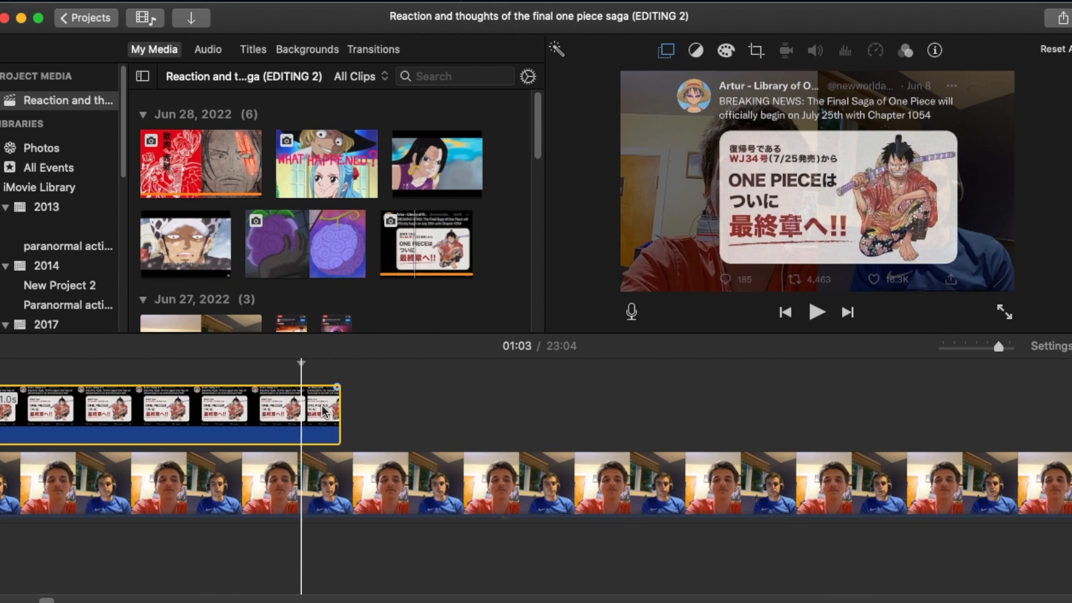
{"action": "left_click_drag", "start_coordinate": [340, 411], "coordinate": [382, 411]}
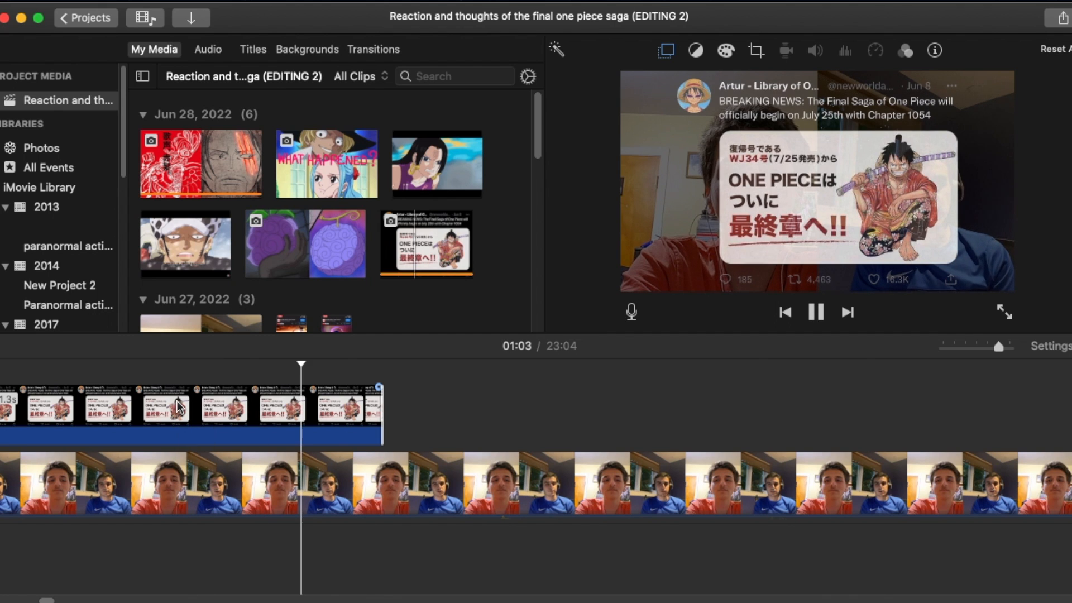
Step: Trim the tweet cutaway's end back slightly and play across its ending to about 01:05 to check the timing
{"action": "key", "text": "space"}
{"action": "left_click", "coordinate": [324, 416]}
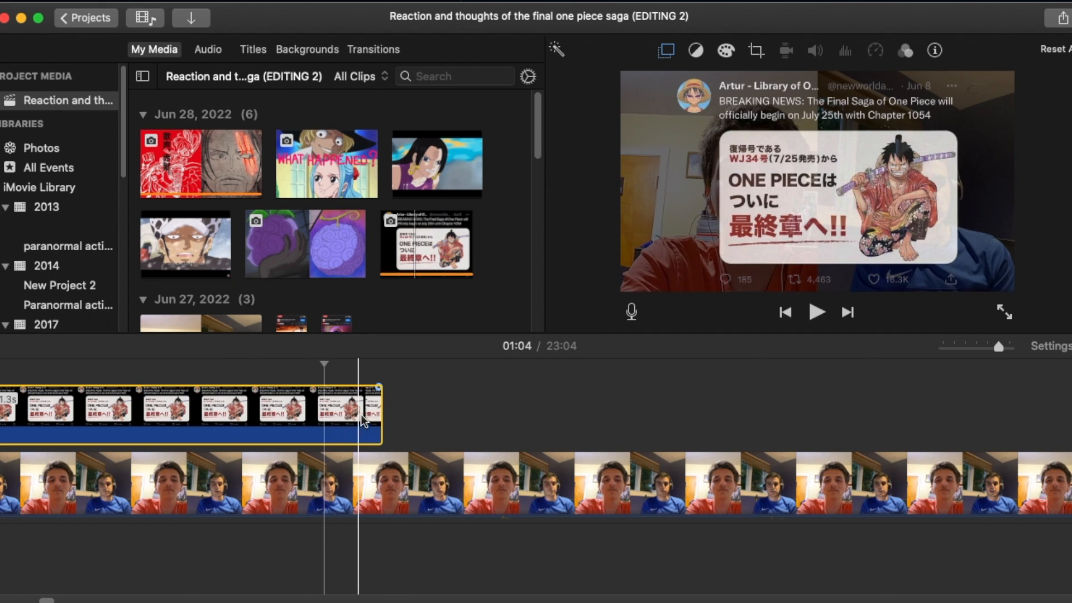
{"action": "left_click_drag", "start_coordinate": [374, 412], "coordinate": [358, 411]}
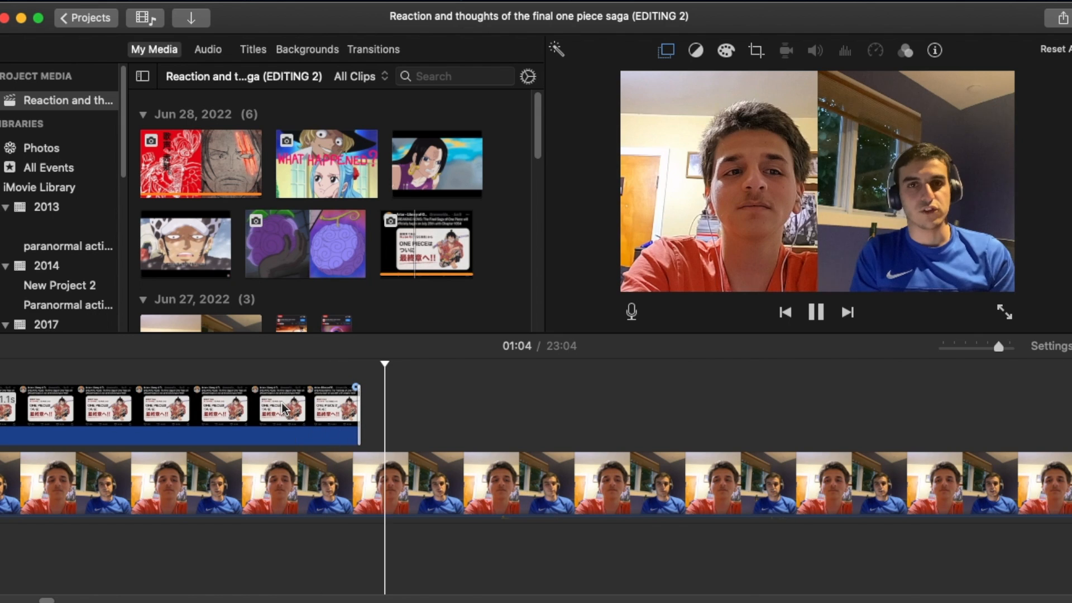
{"action": "key", "text": "space"}
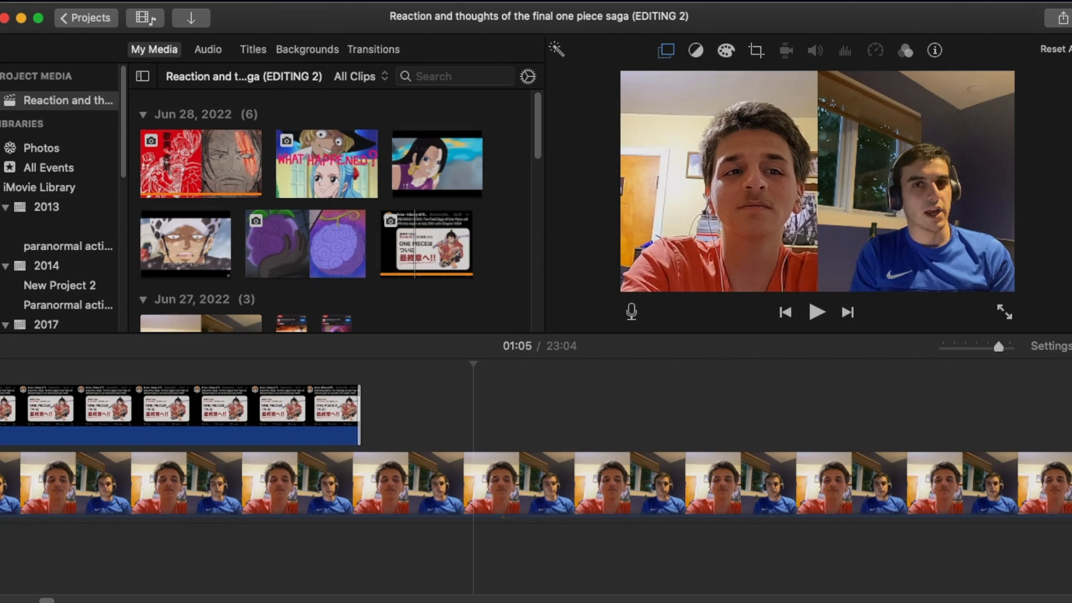